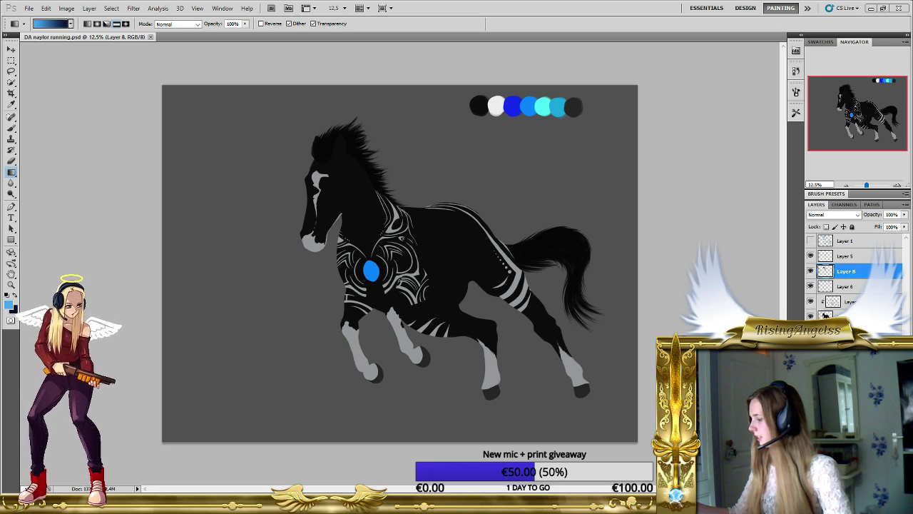
left_click(29, 8)
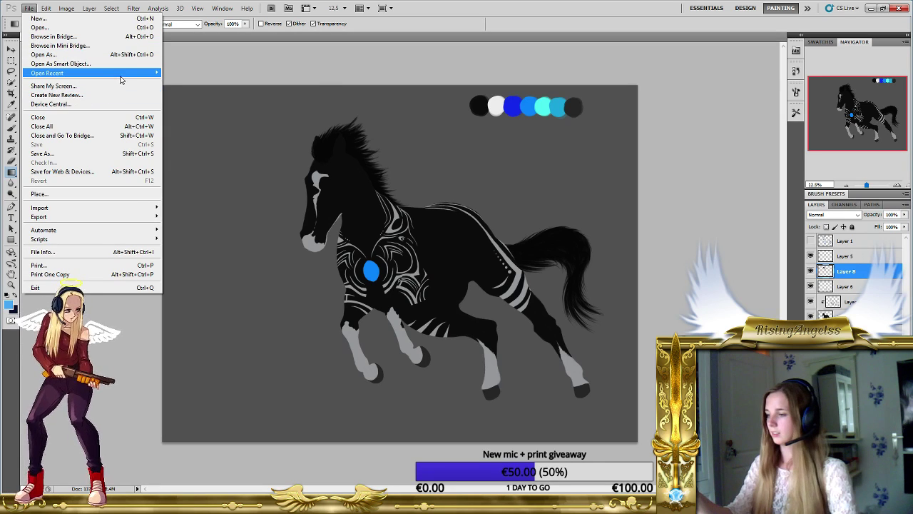
mouse_move(129, 75)
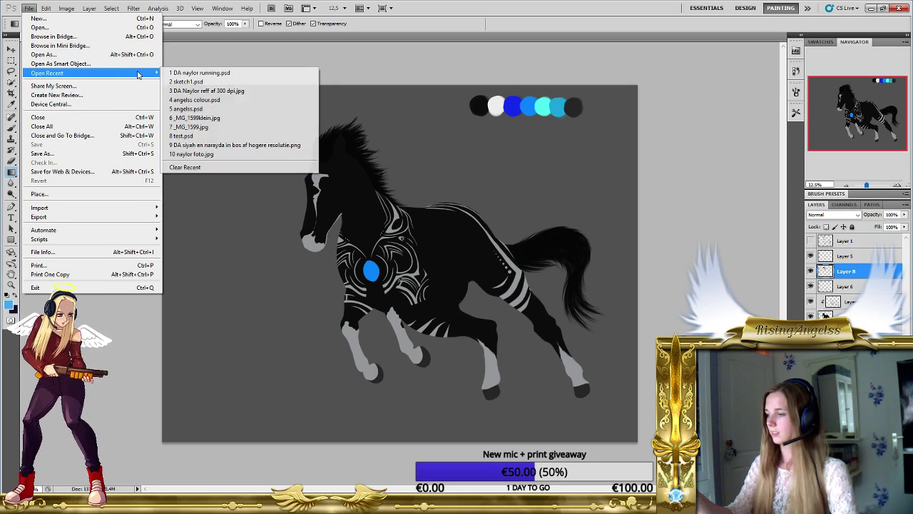
left_click(237, 93)
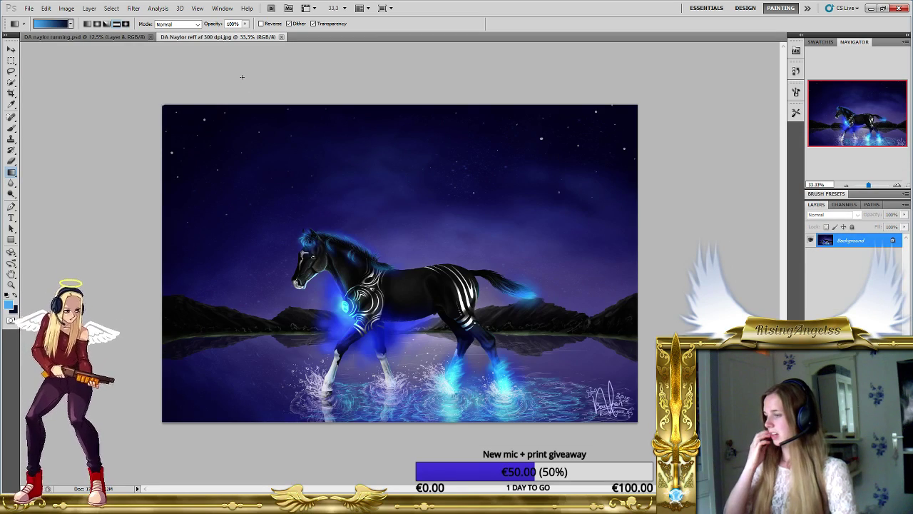
left_click(45, 7)
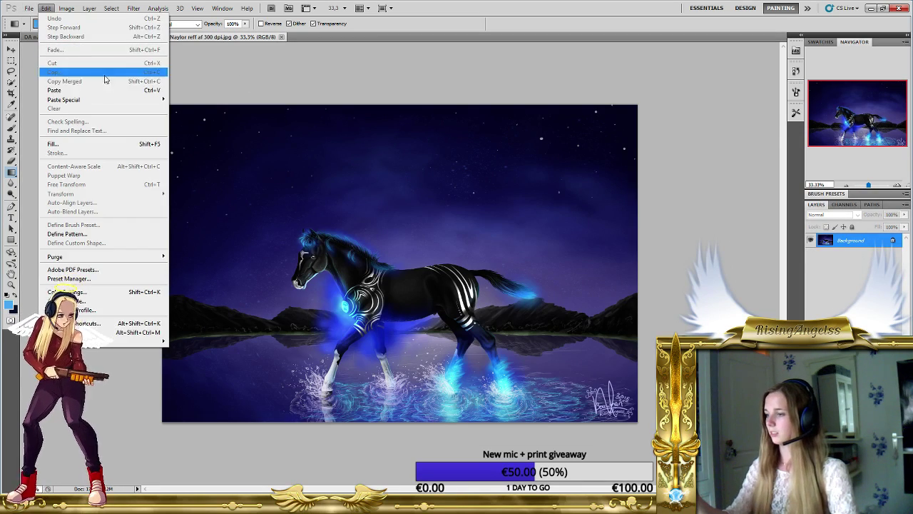
mouse_move(28, 8)
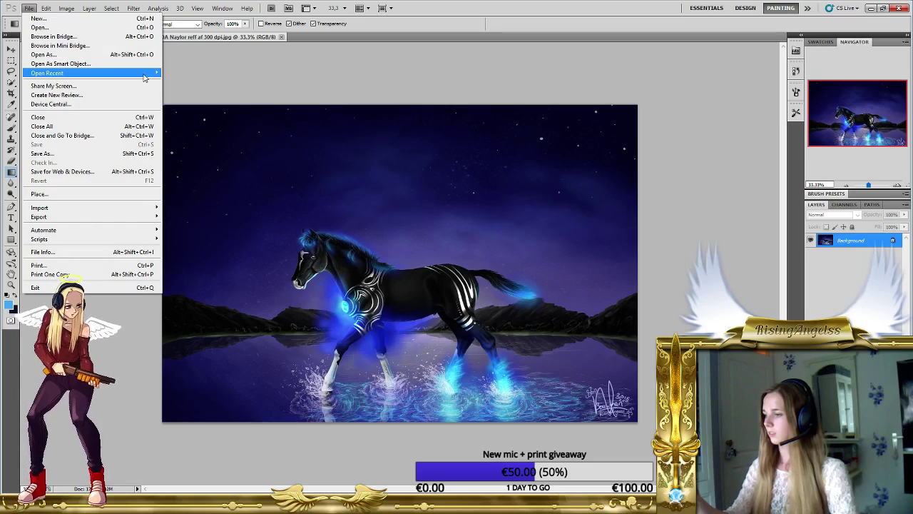
mouse_move(146, 73)
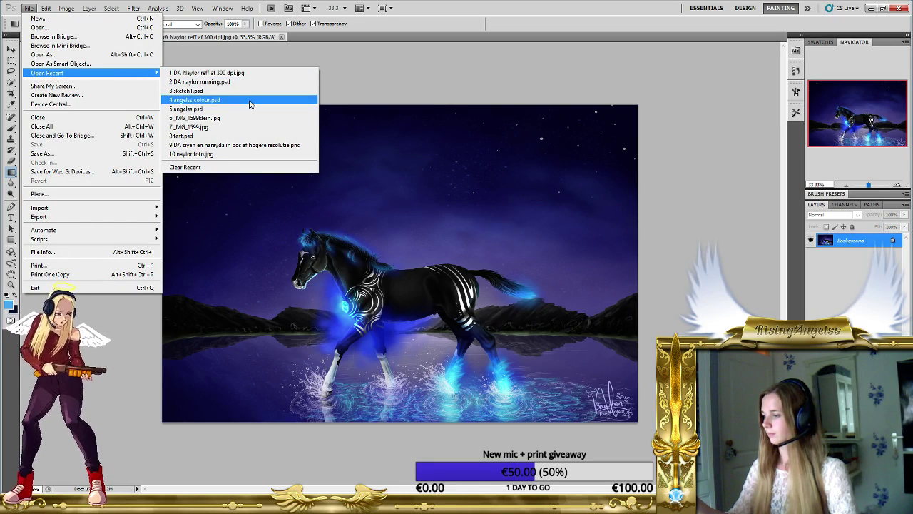
left_click(222, 155)
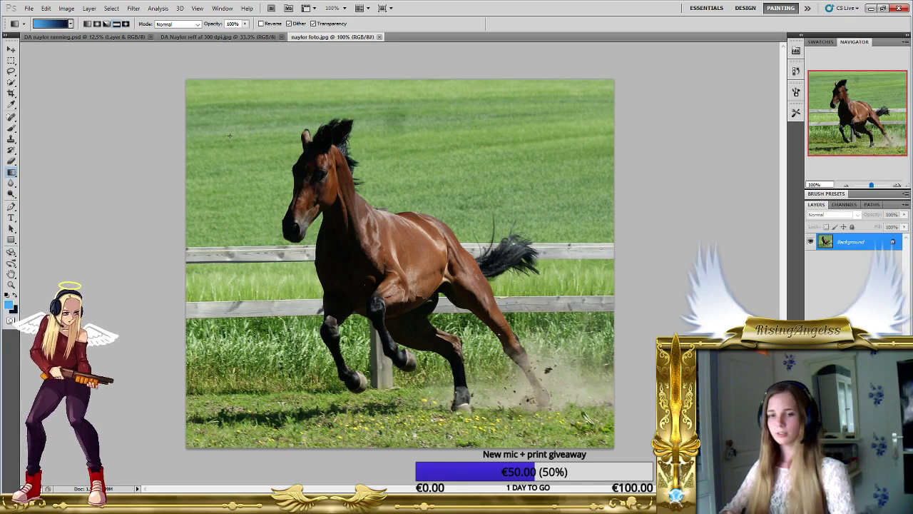
Place naylor foto.jpg in its own pane beside the running horse drawing.
left_click(115, 40)
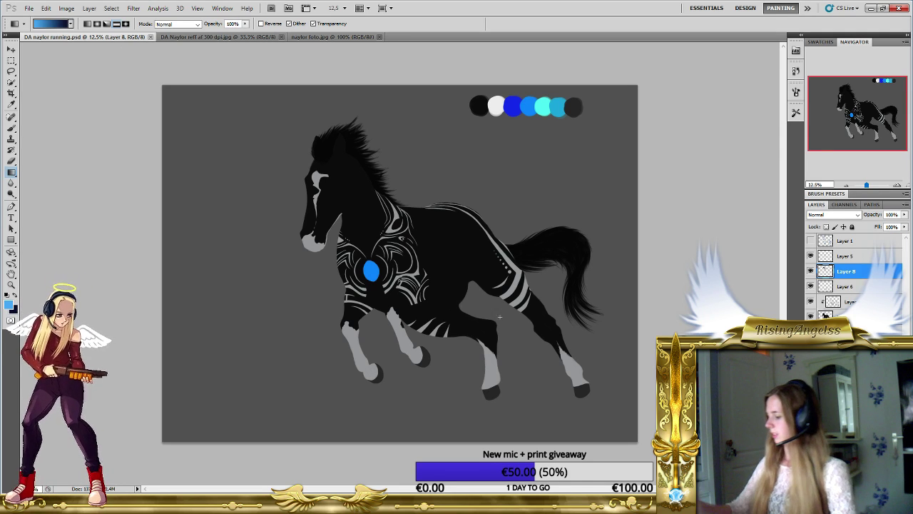
left_click(214, 37)
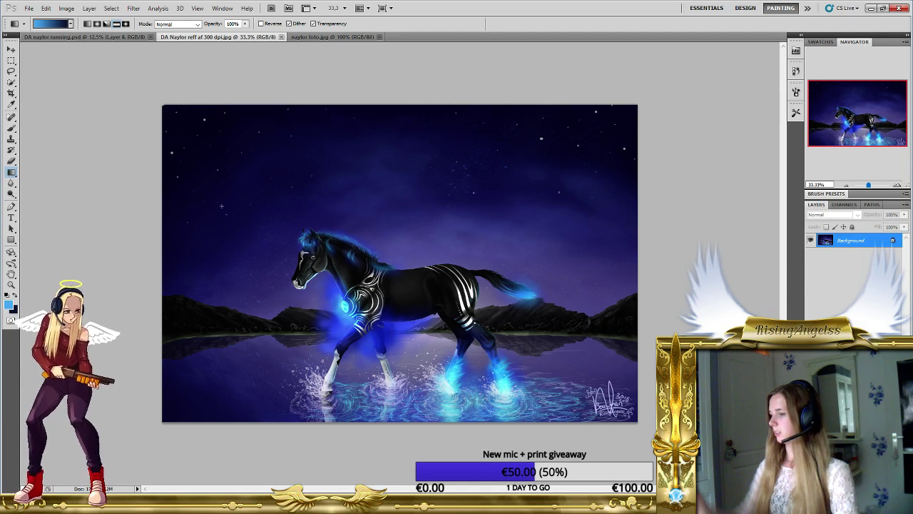
left_click(100, 37)
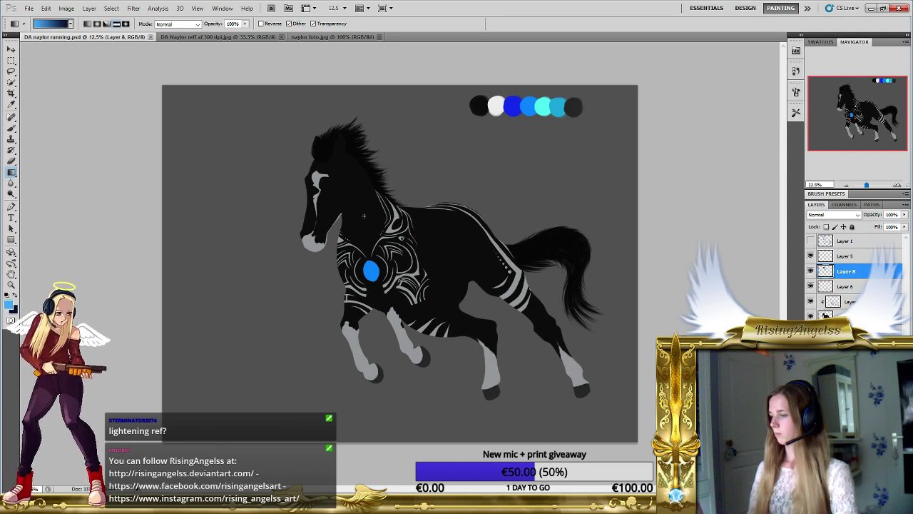
left_click(328, 39)
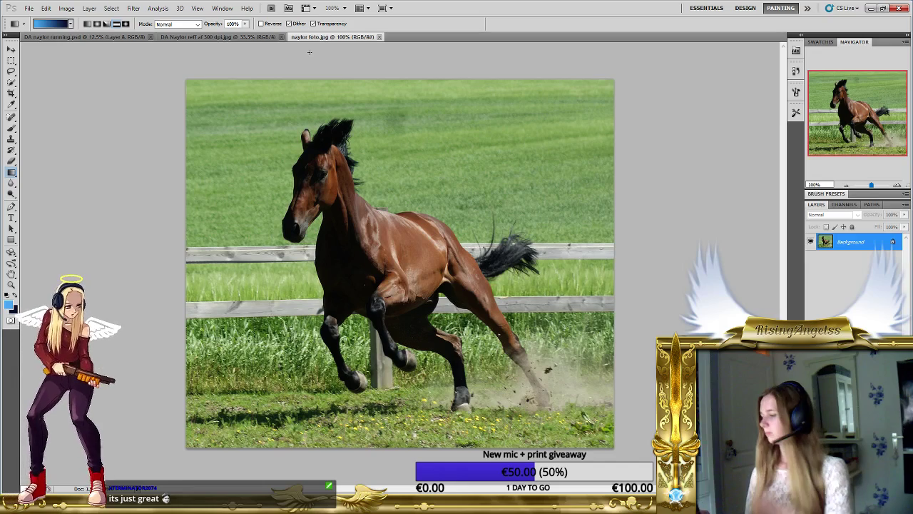
left_click_drag(311, 37, 399, 39)
left_click_drag(315, 37, 785, 139)
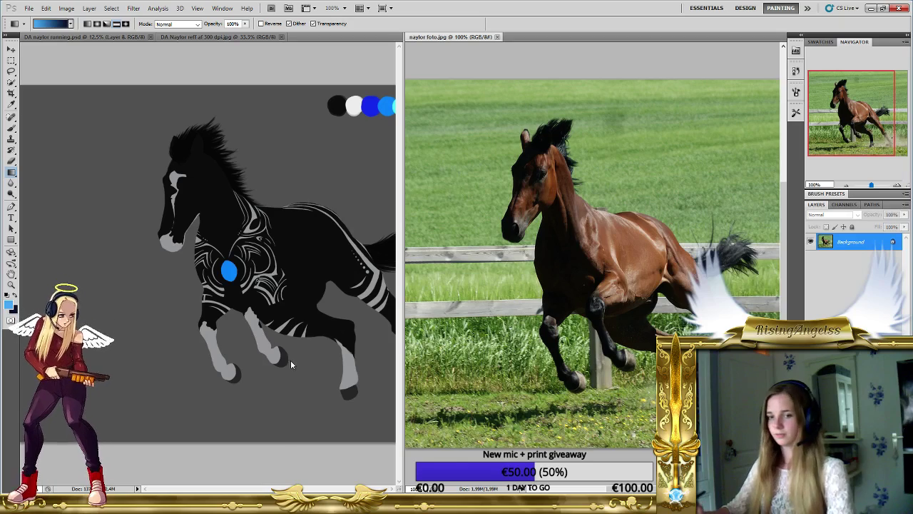
Widen the drawing's pane and reposition both images so the drawn horse and the photographed horse are in view.
left_click(284, 416)
left_click_drag(280, 359, 216, 365)
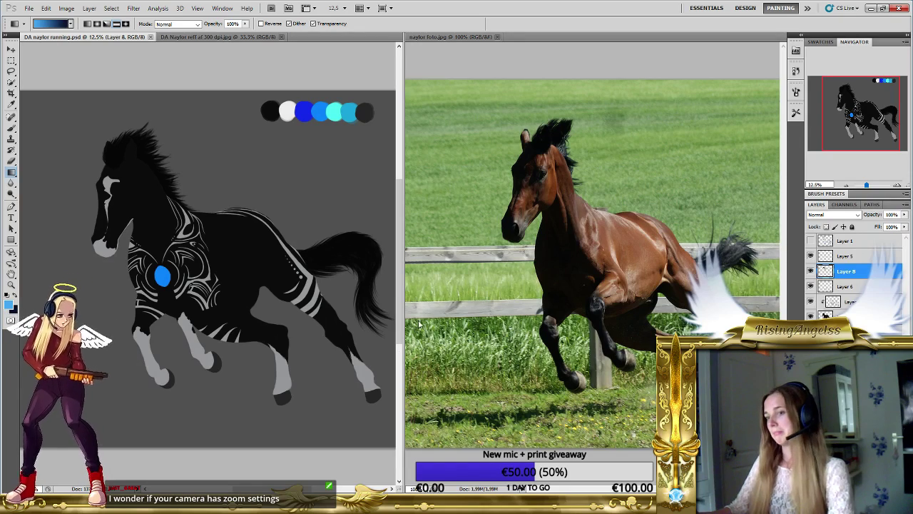
left_click_drag(403, 356, 476, 343)
left_click(642, 294)
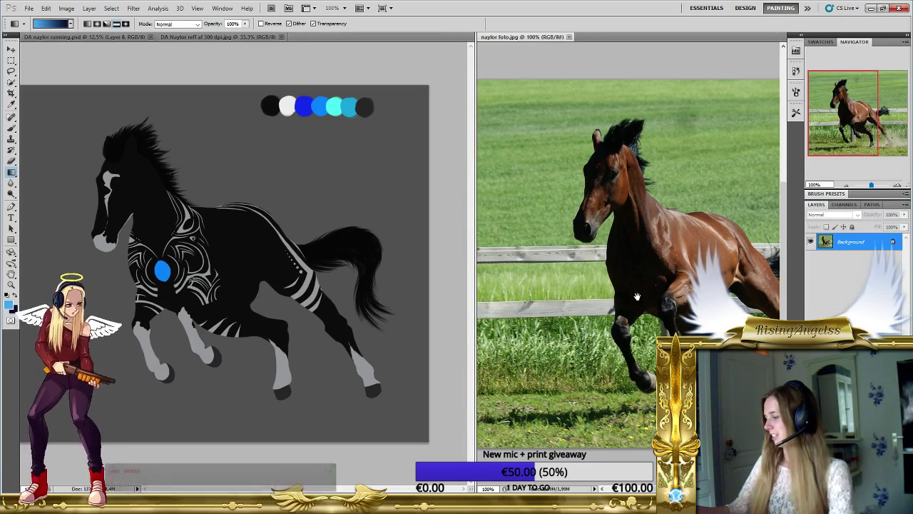
left_click_drag(642, 294, 565, 290)
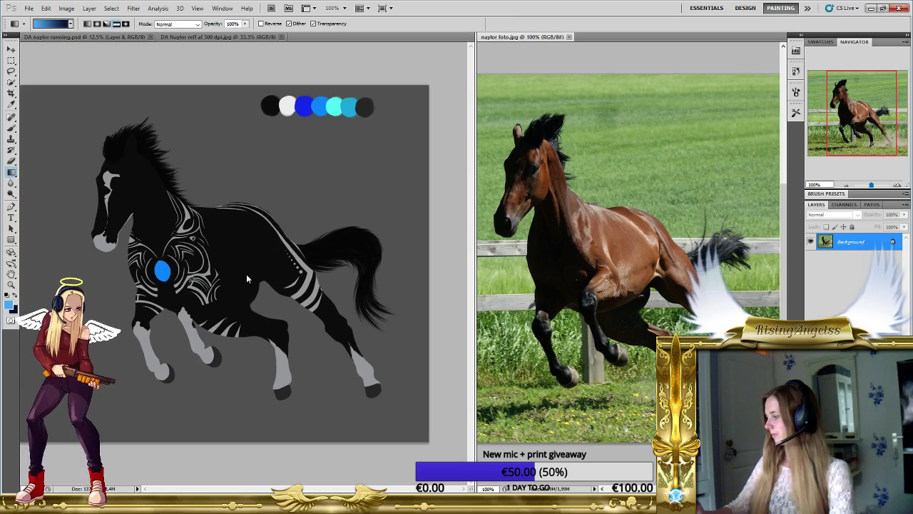
left_click(206, 278)
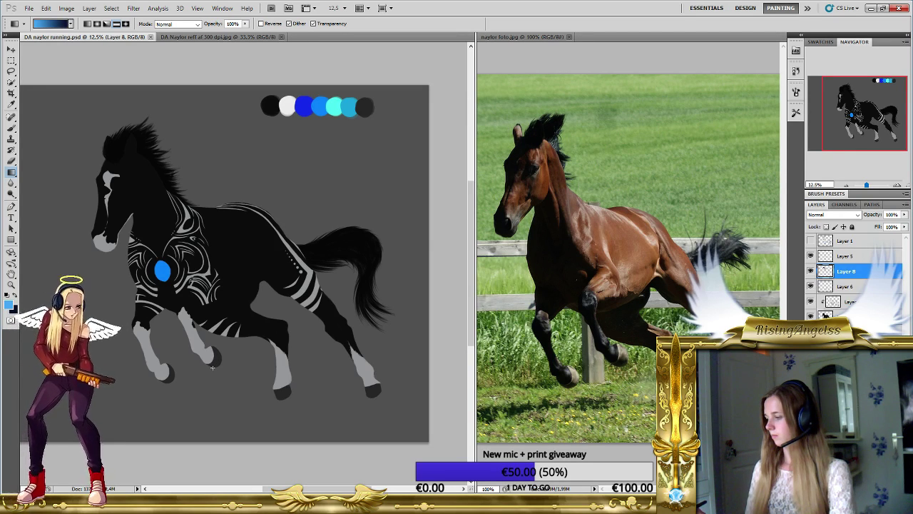
Examine the glowing mane, chest markings and tail of the horse in DA Naylor reff af 300 dpi.jpg up close.
left_click(210, 37)
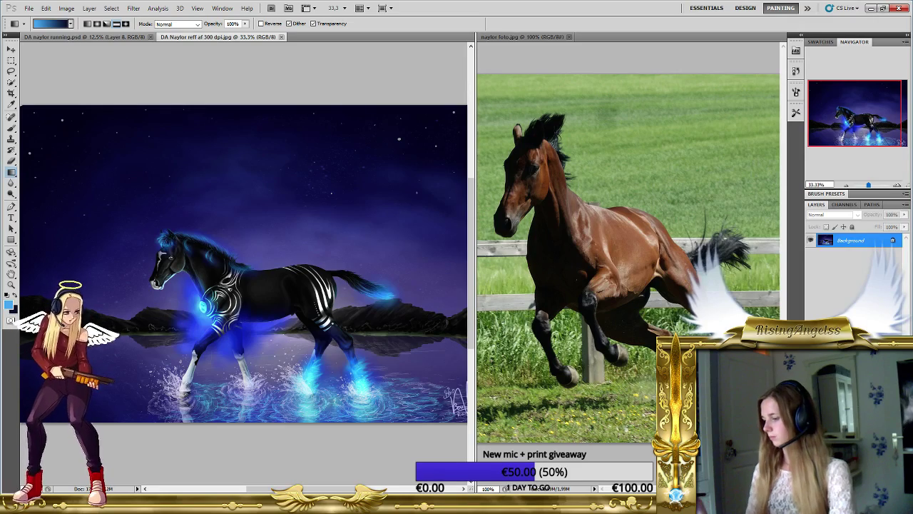
key("z")
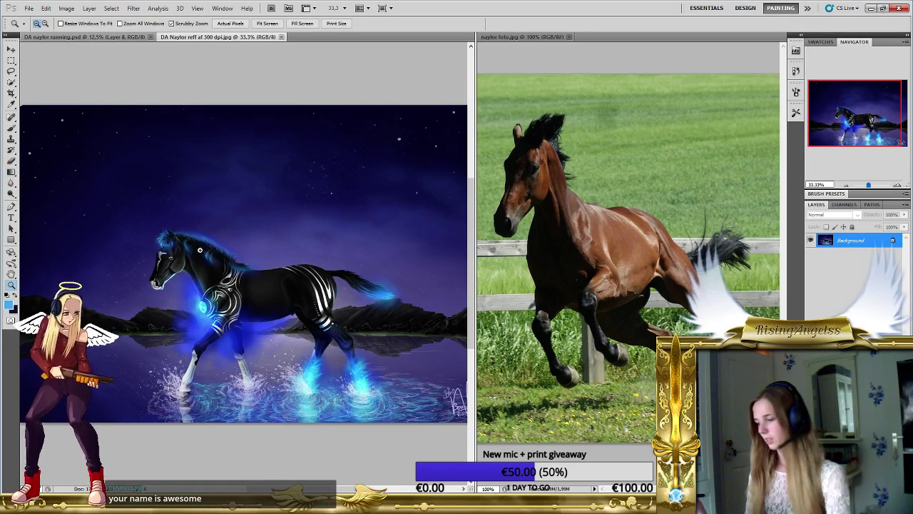
left_click(199, 249)
left_click(199, 250)
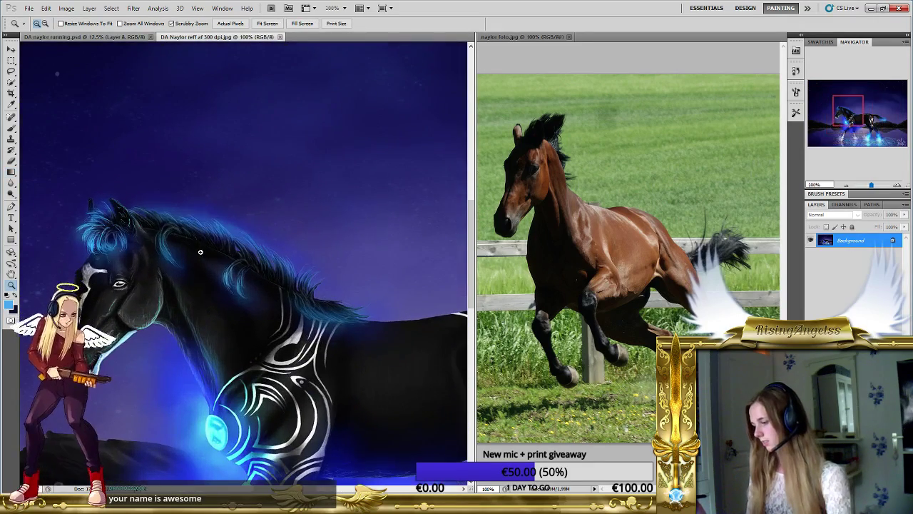
left_click(197, 251)
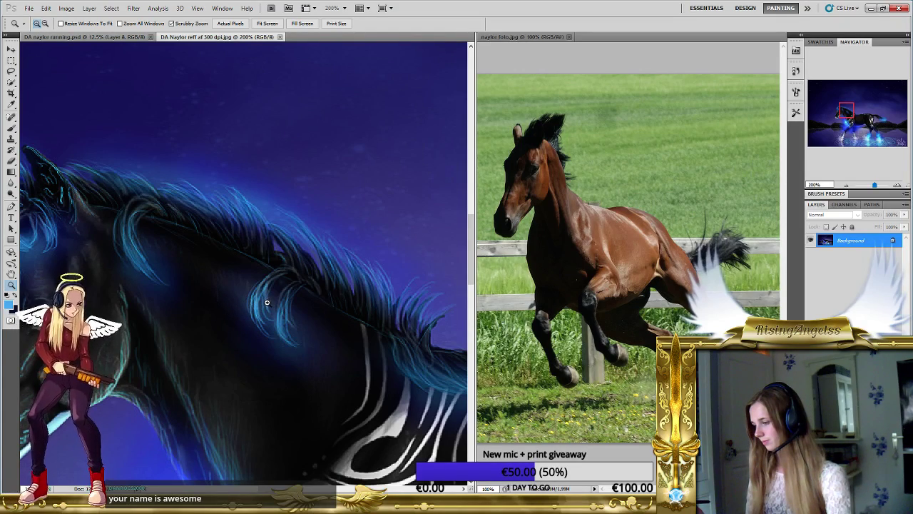
left_click_drag(267, 302, 230, 317)
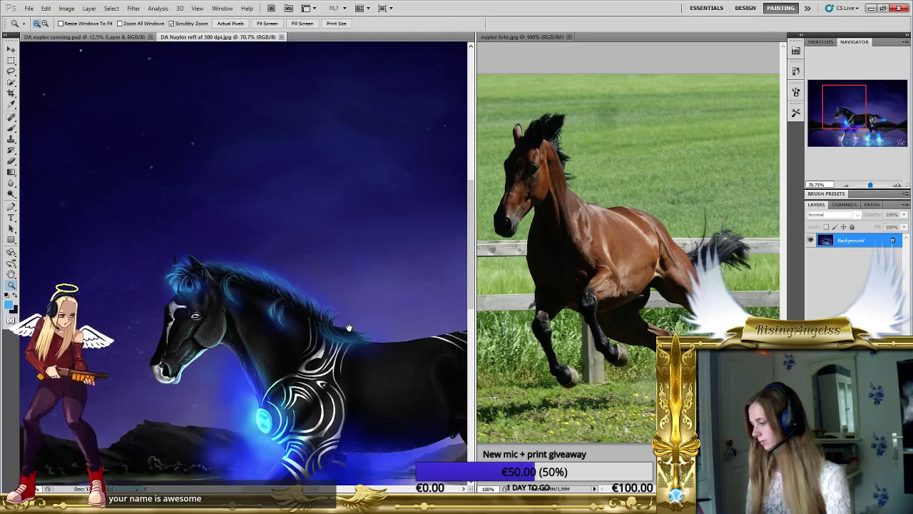
left_click_drag(344, 328, 266, 262)
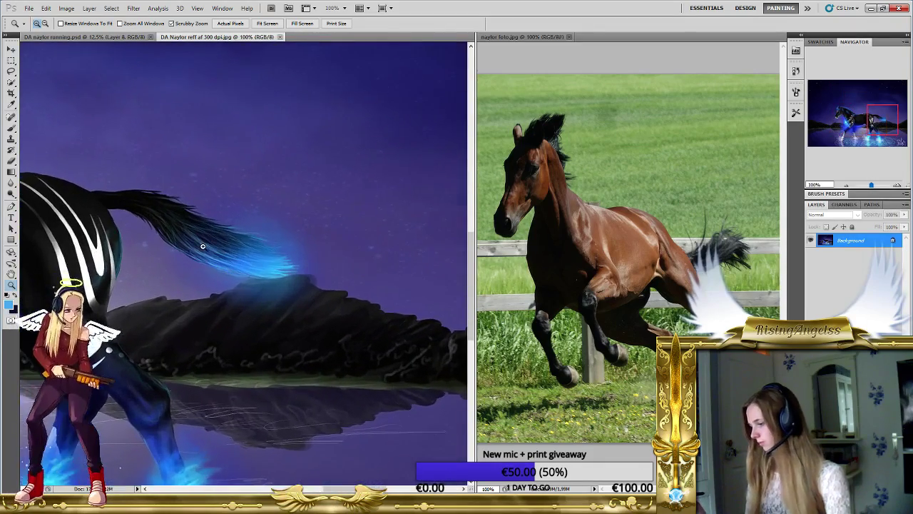
scroll(202, 250, "up", 2)
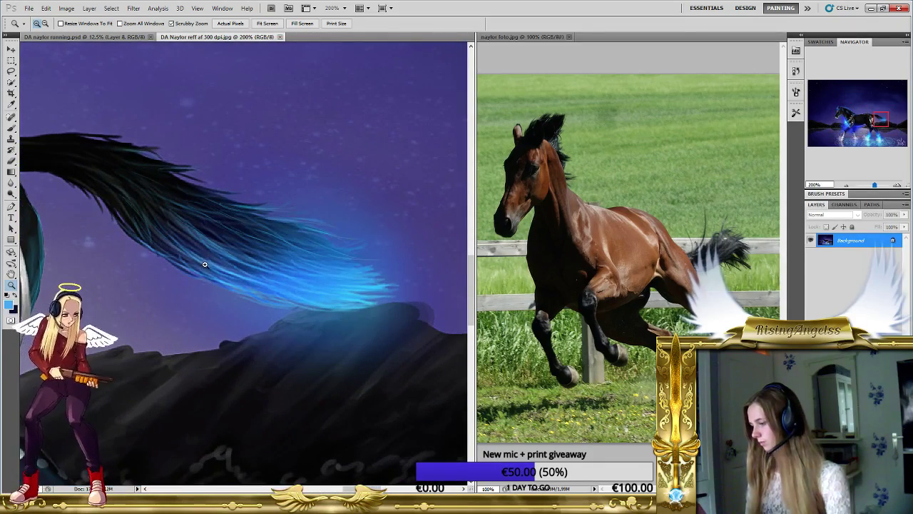
left_click_drag(203, 264, 221, 285)
key("ctrl+plus")
key("ctrl+plus")
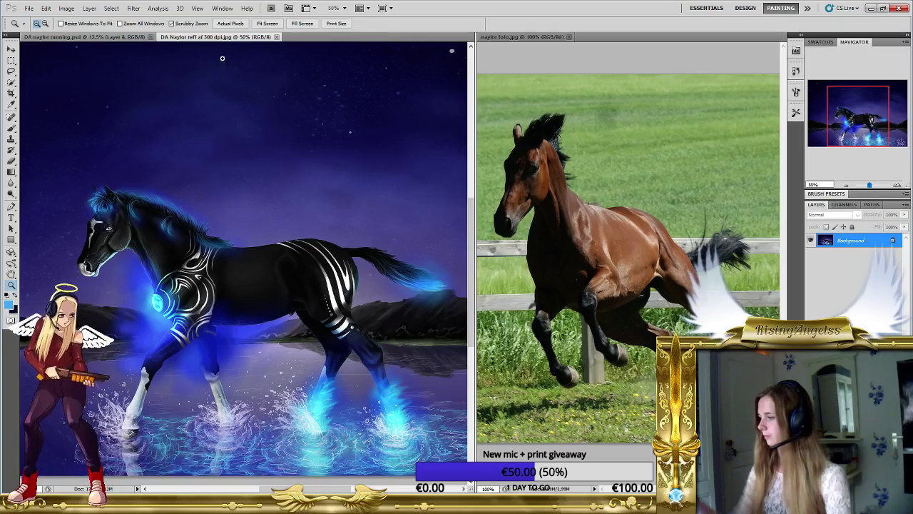
left_click_drag(223, 39, 630, 36)
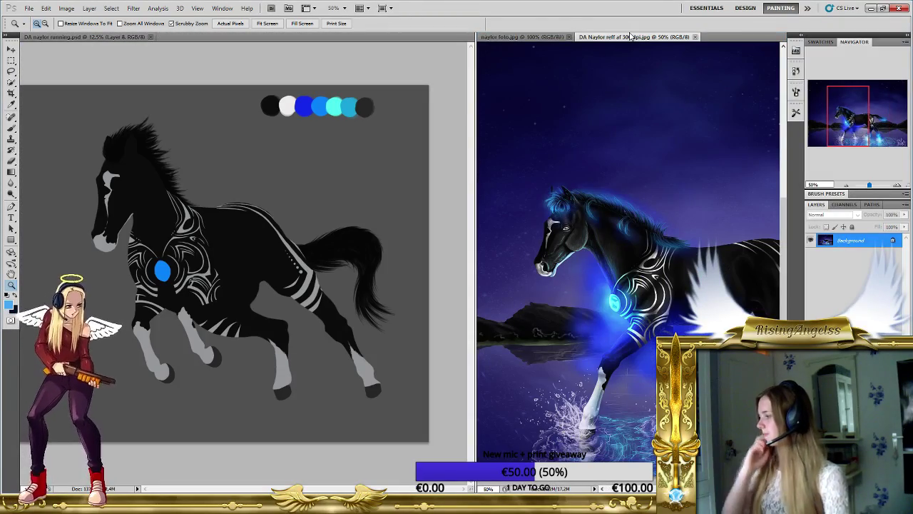
left_click(533, 36)
left_click(224, 261)
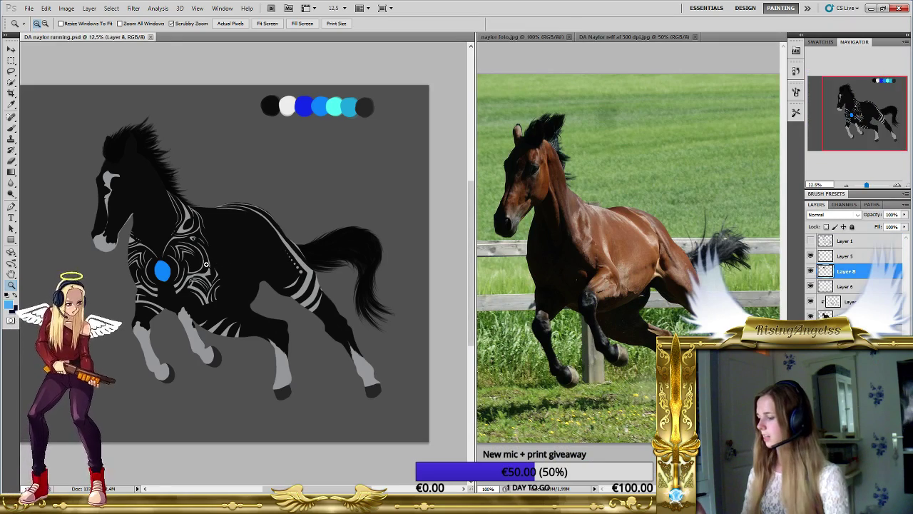
Show the line sketch on Layer 1 over the horse and frame its head and chest closely.
left_click(225, 261)
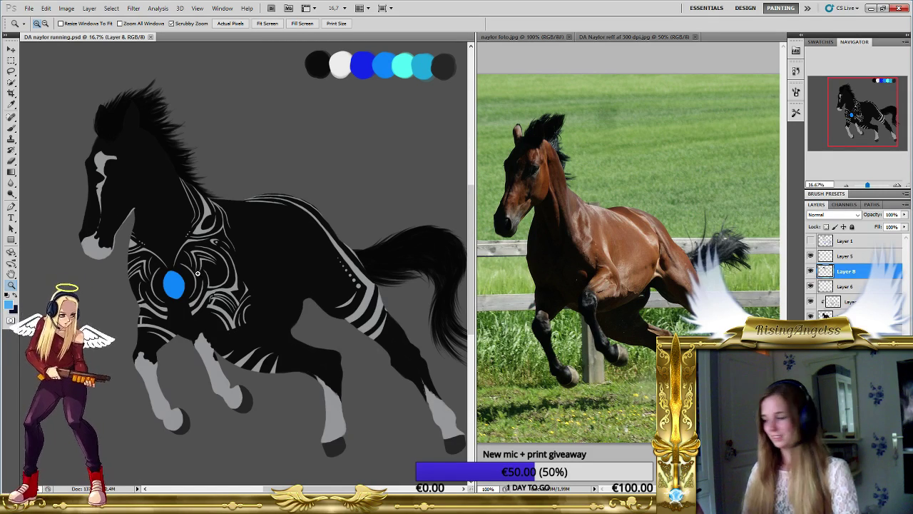
left_click(198, 272)
left_click_drag(209, 298, 167, 268)
left_click_drag(325, 321, 337, 340)
left_click(811, 242)
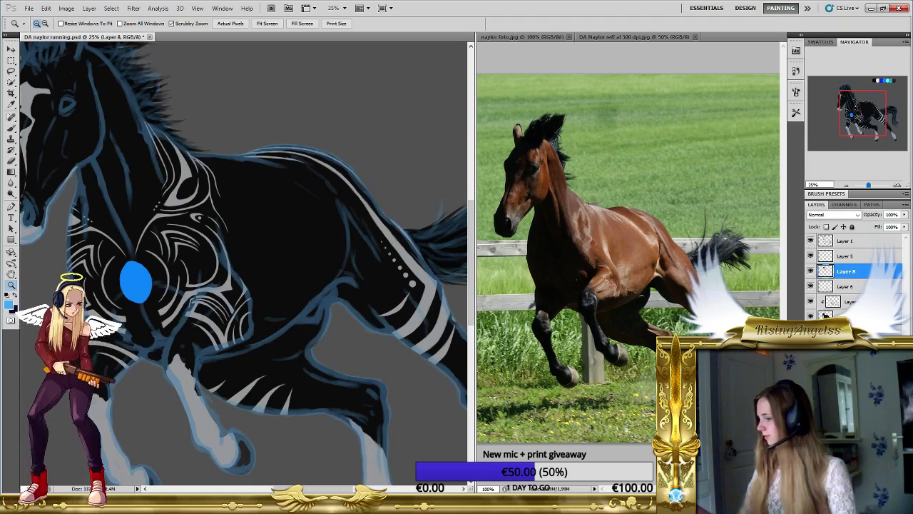
mouse_move(255, 346)
left_mouse_down()
mouse_move(298, 366)
mouse_move(277, 372)
left_mouse_up()
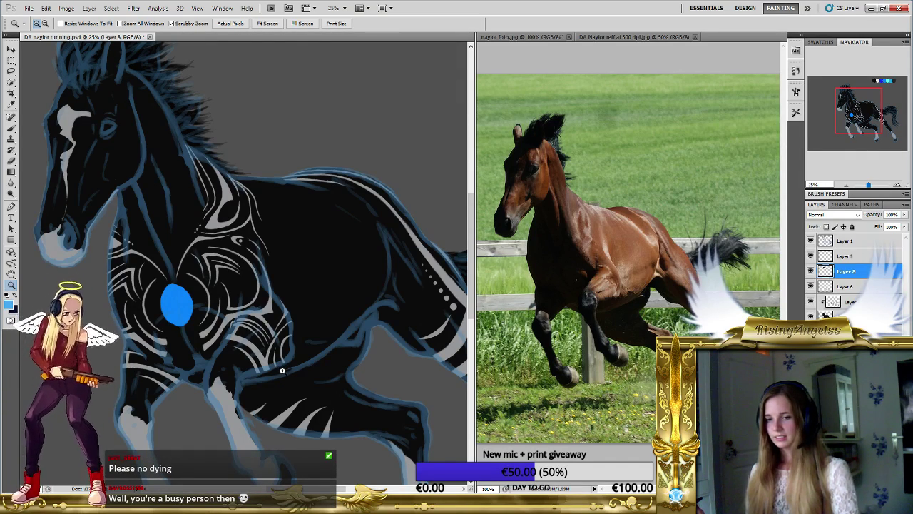
Sample the horse's black coat colour and set a slightly lighter near-black as the foreground colour.
key("i")
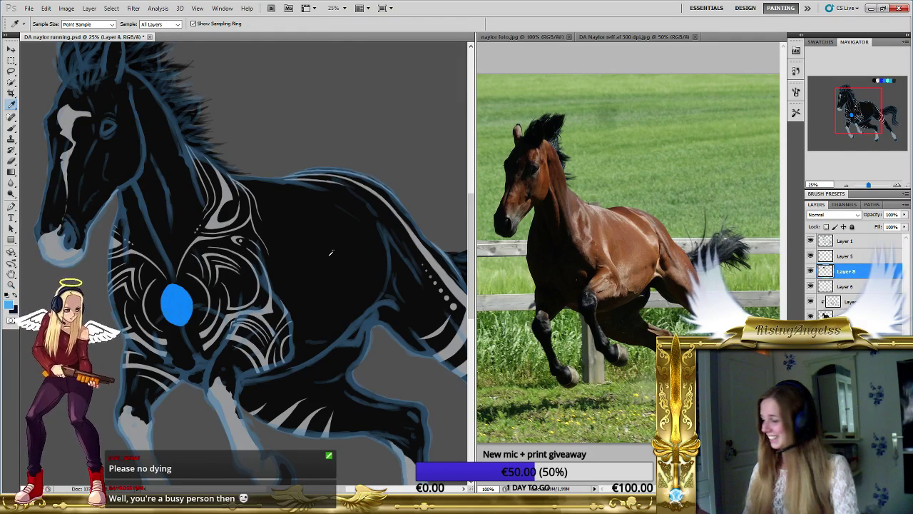
left_click(259, 348)
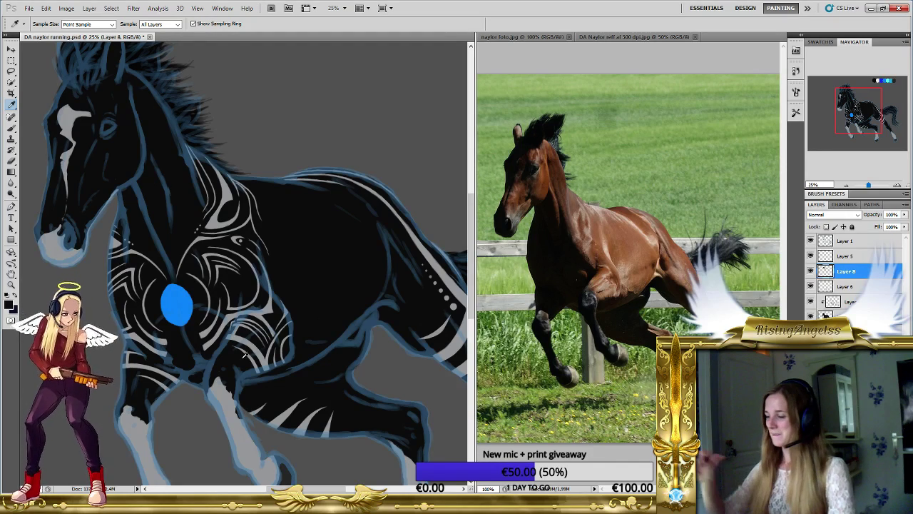
left_click(9, 304)
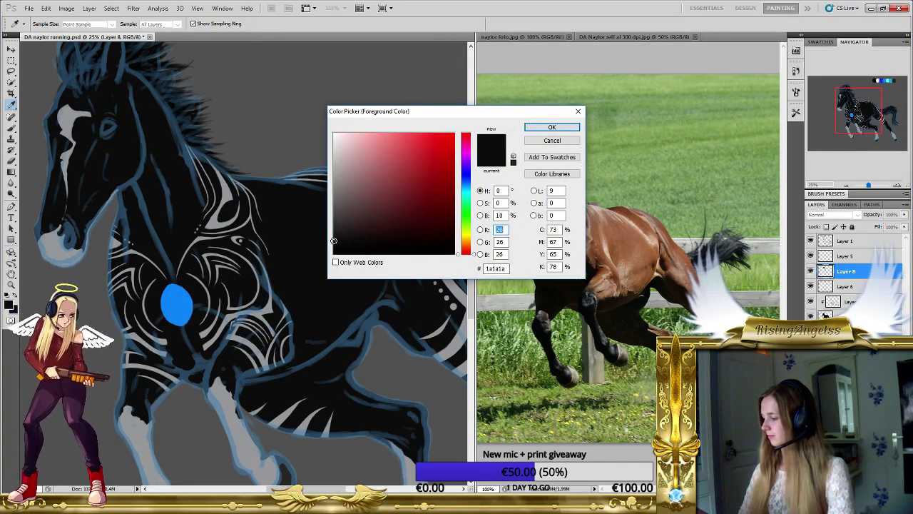
left_click_drag(333, 240, 333, 238)
left_click(551, 127)
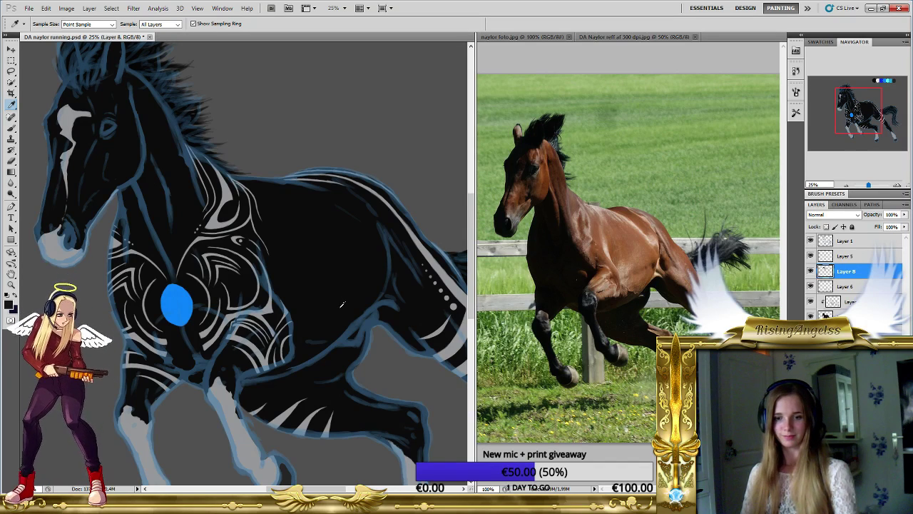
Activate the Brush tool and enlarge the brush to size 200.
key("b")
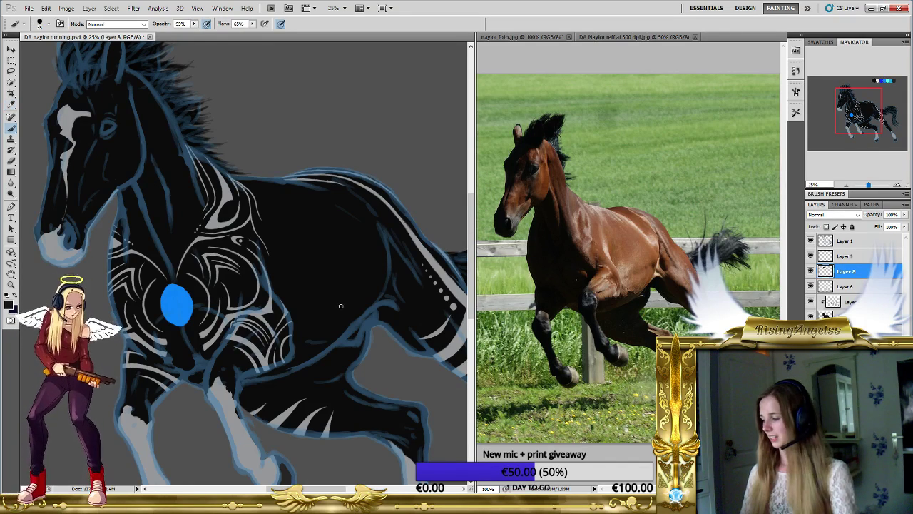
key("bracketright")
key("bracketright")
key("bracketright")
key("bracketright")
key("bracketright")
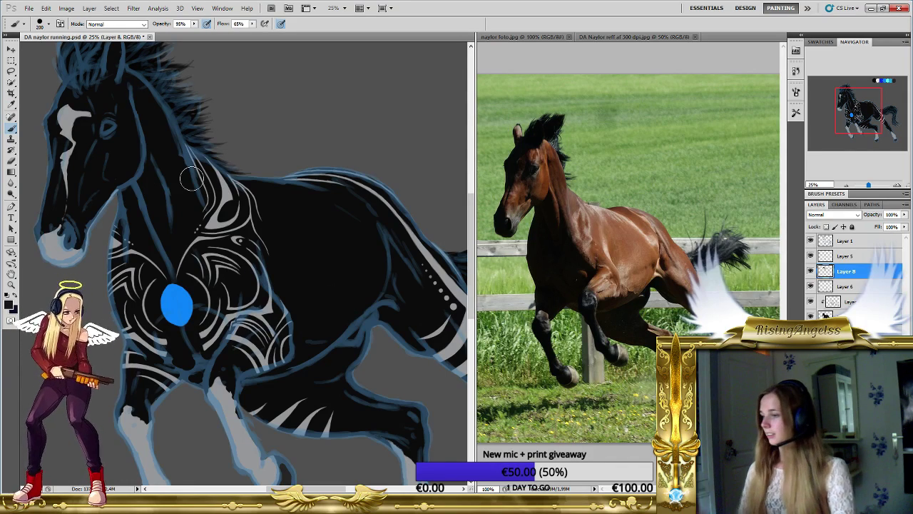
Reduce the brush size to 150 and lower its opacity to 47%.
left_click(48, 23)
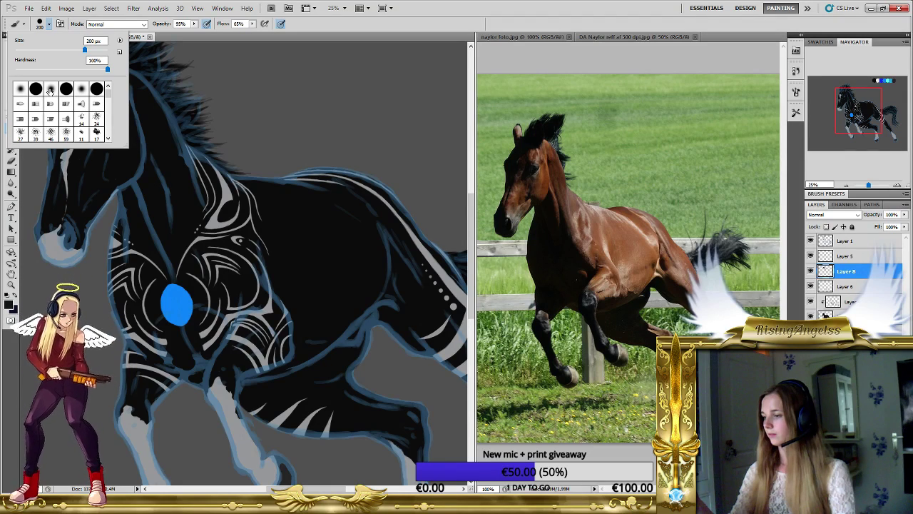
left_click(344, 308)
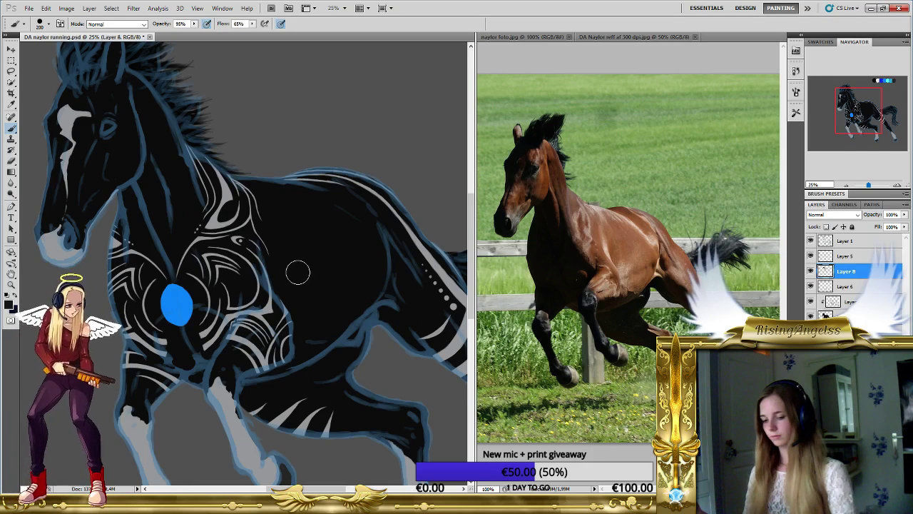
key("bracketleft")
key("bracketleft")
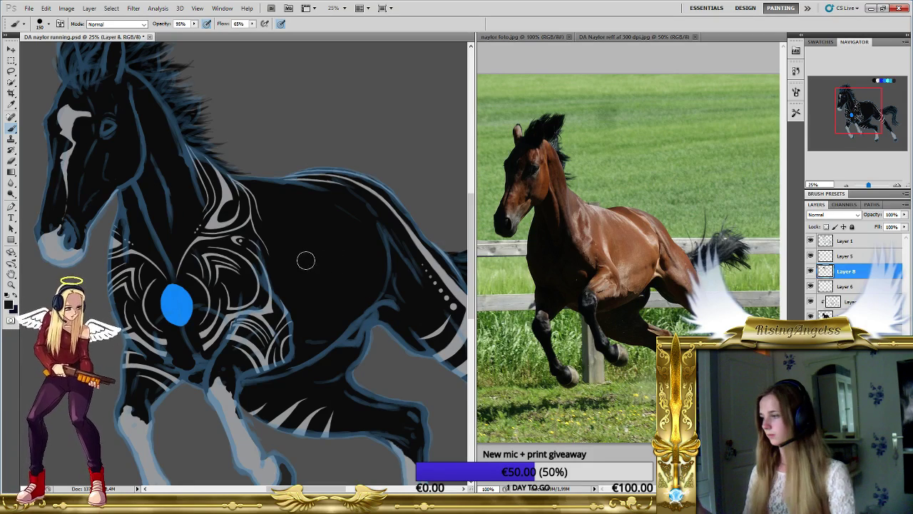
left_click(193, 24)
left_click_drag(194, 34, 170, 35)
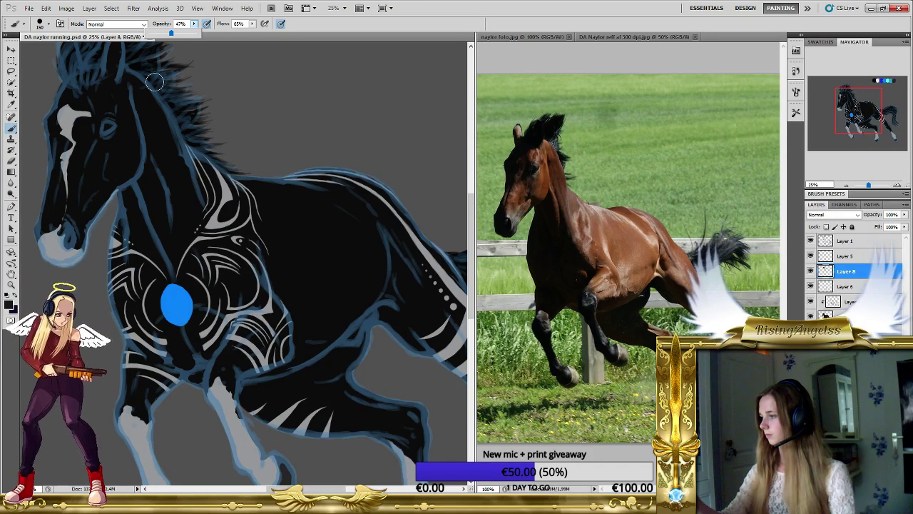
Set the foreground colour to a darker near-black in the blue hue range, #0f1010, and return to the Brush tool.
left_click(10, 304)
left_click_drag(333, 237, 334, 249)
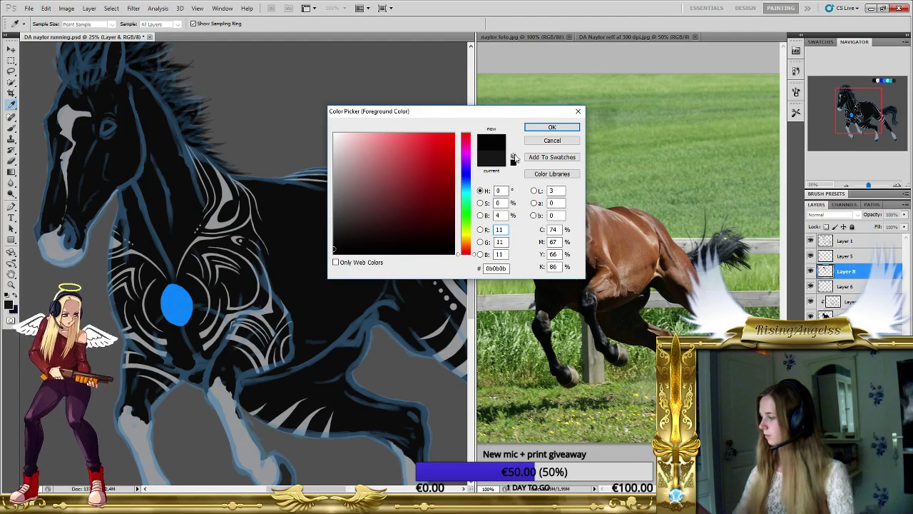
left_click(469, 174)
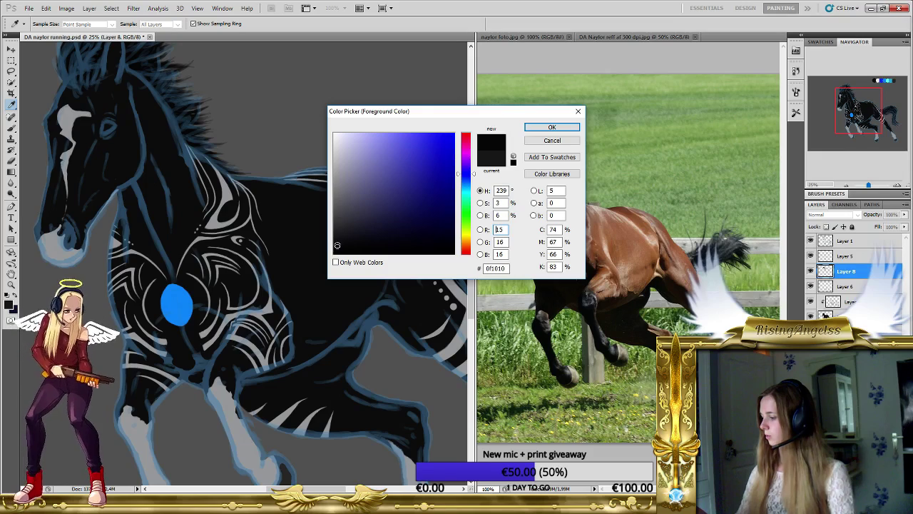
left_click(551, 127)
key("b")
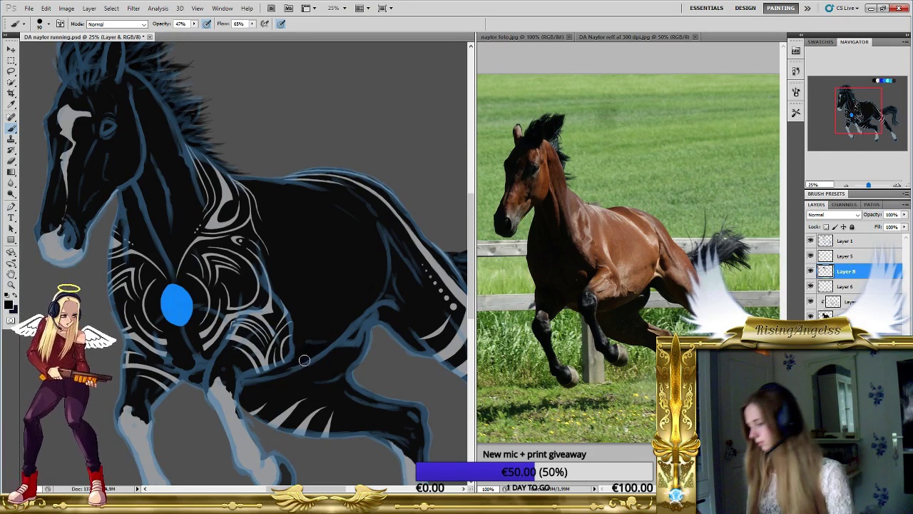
Adjust the brush size to 125 for shading around the horse's elbow and belly.
key("bracketleft")
key("bracketleft")
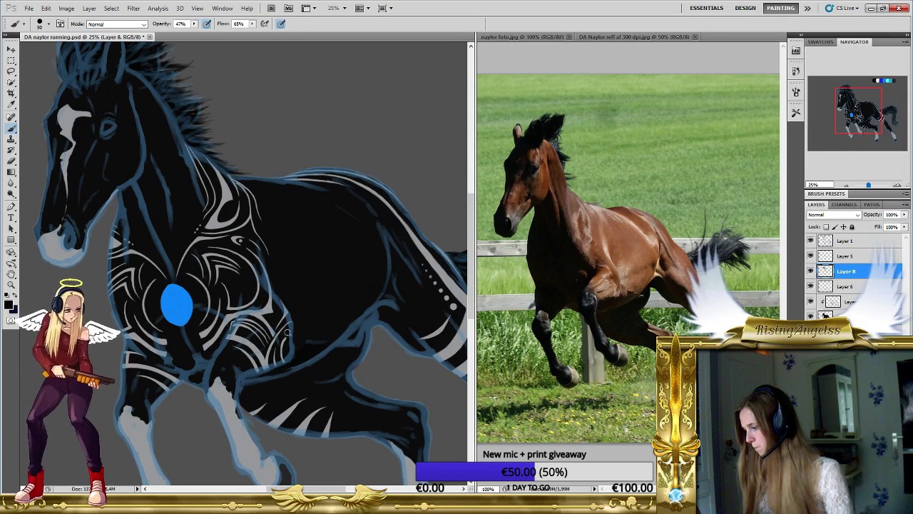
key("bracketright")
key("bracketright")
key("bracketright")
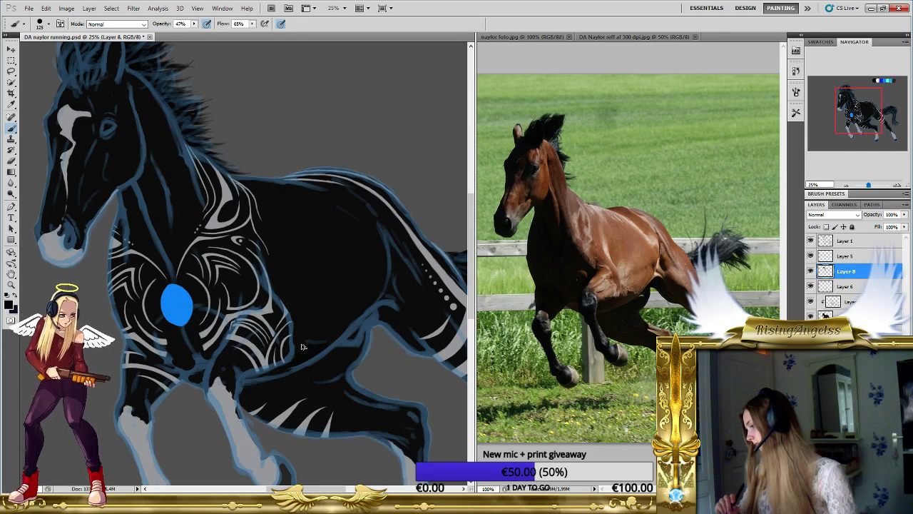
Check the drawing's recent brush strokes in the history and the current brush's size and hardness.
left_click(796, 72)
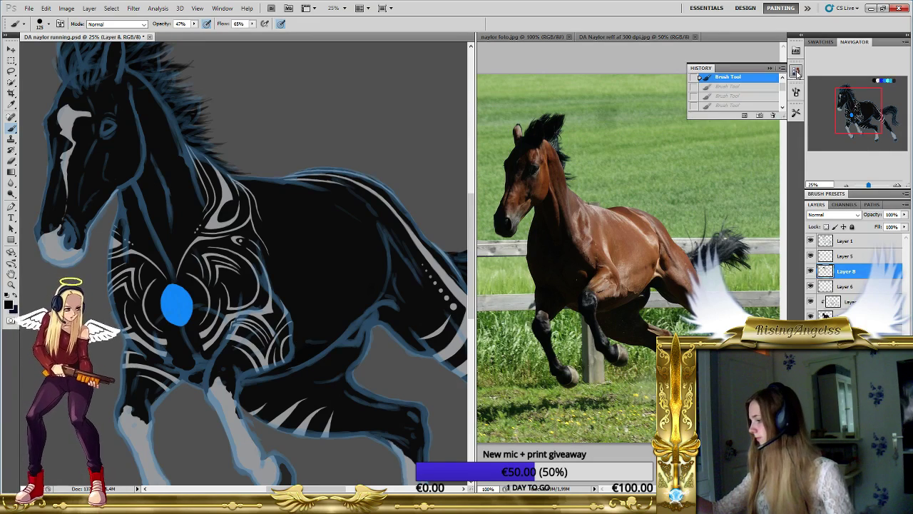
scroll(783, 84, "up", 1)
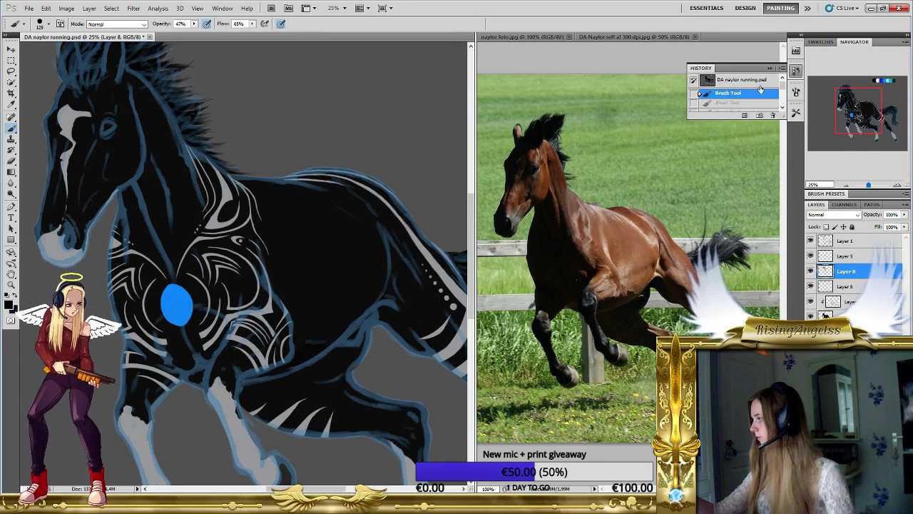
left_click(796, 72)
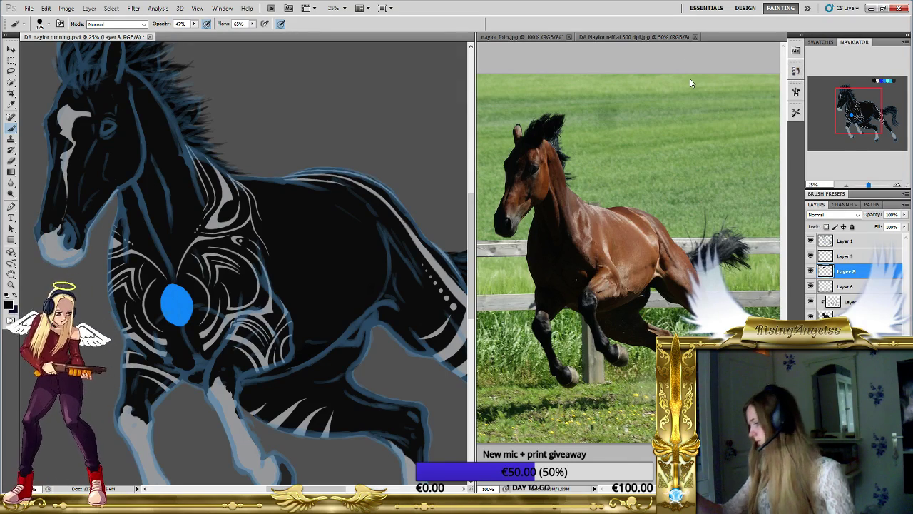
right_click(346, 308)
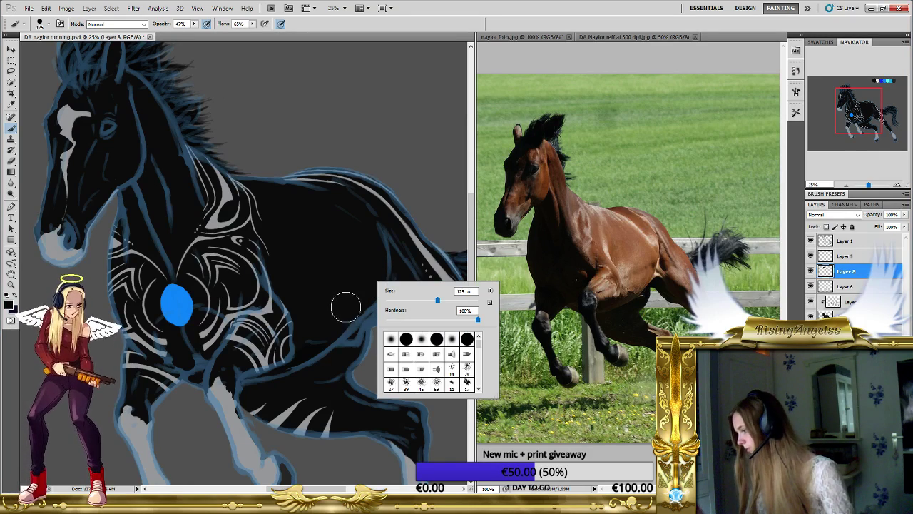
key("Escape")
key("bracketleft")
key("bracketleft")
key("bracketleft")
key("bracketleft")
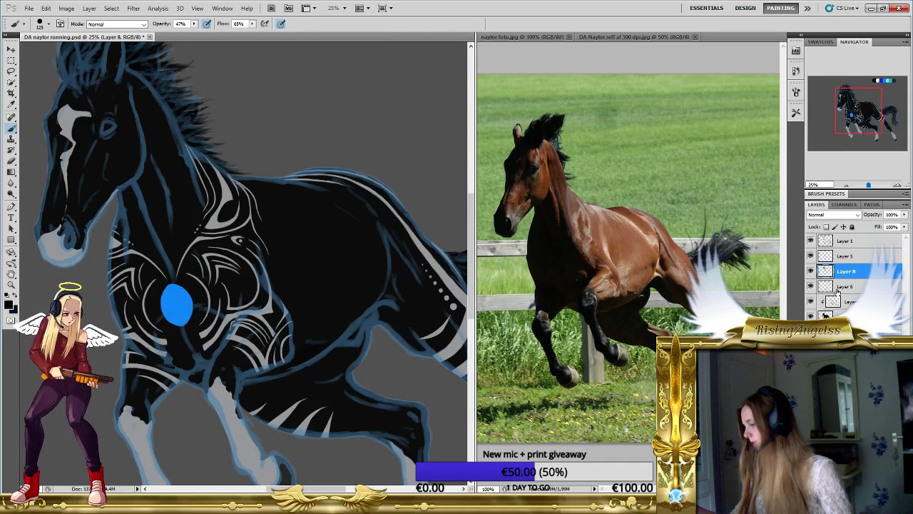
Select Layer 3 with the black body, toggling the sketch, body and clipped markings layers to identify it.
left_click(811, 243)
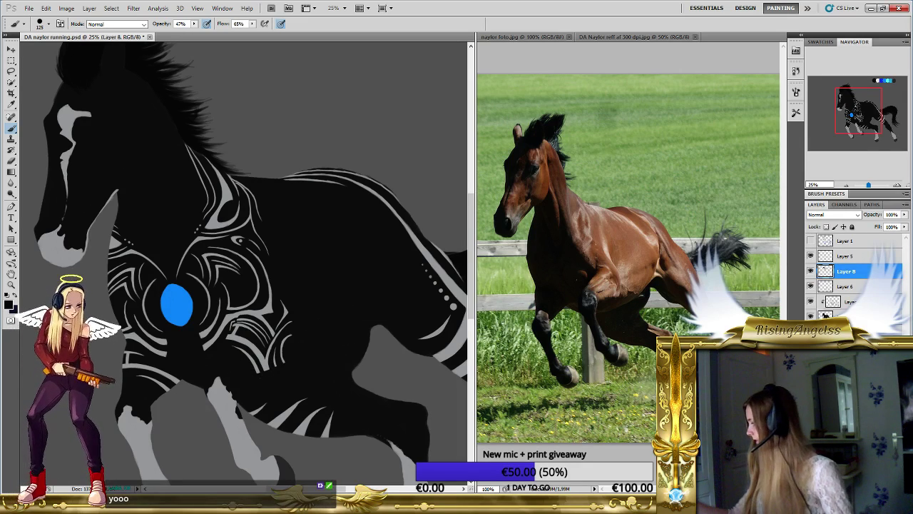
left_click(828, 315)
left_click(811, 316)
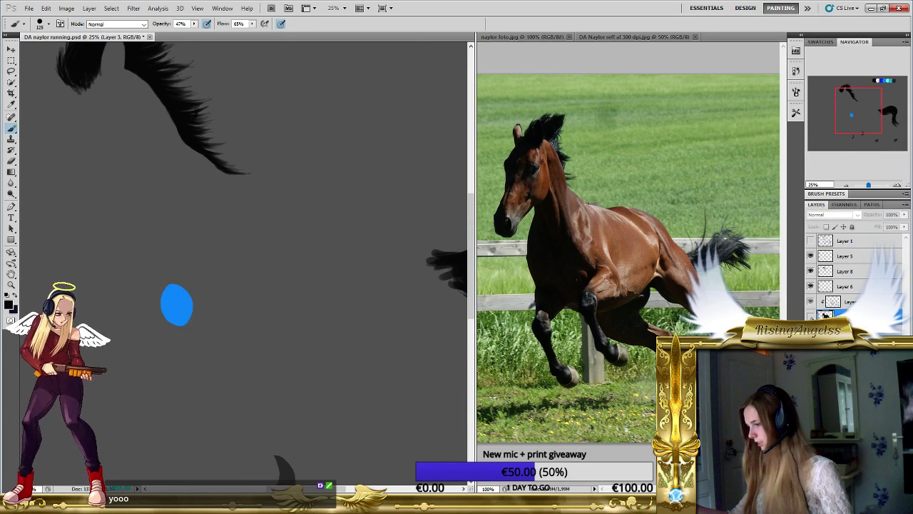
left_click(811, 316)
left_click(811, 316)
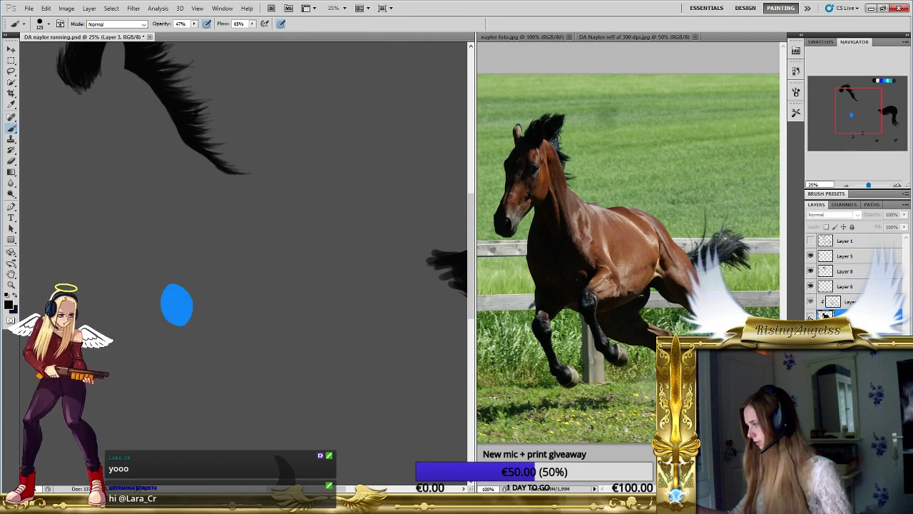
left_click(811, 316)
left_click(811, 301)
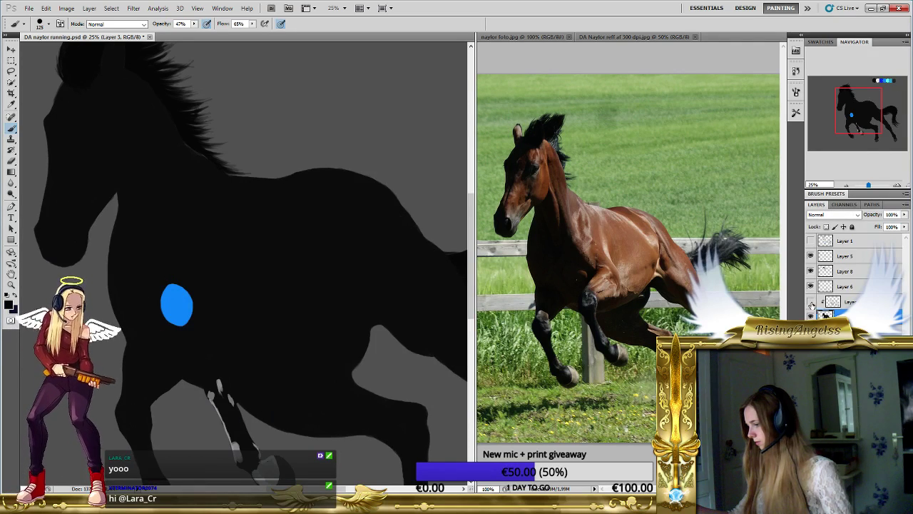
left_click(811, 301)
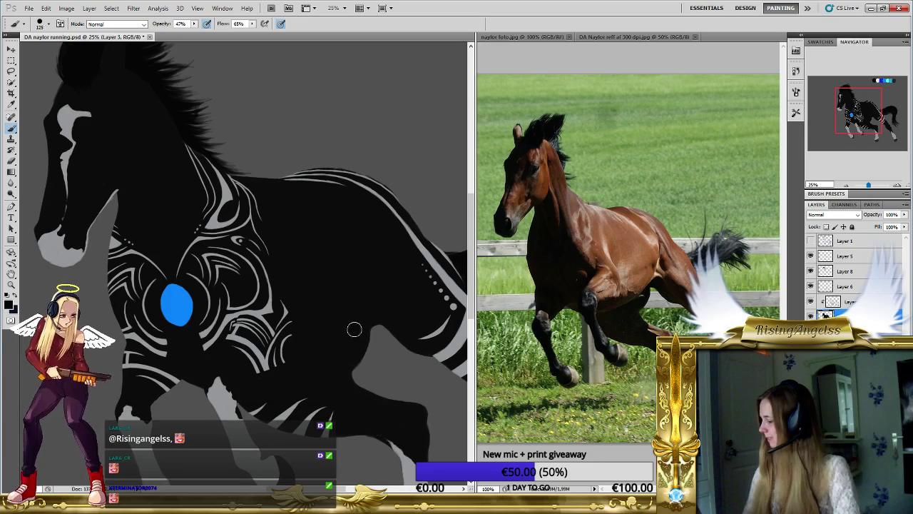
left_click(811, 240)
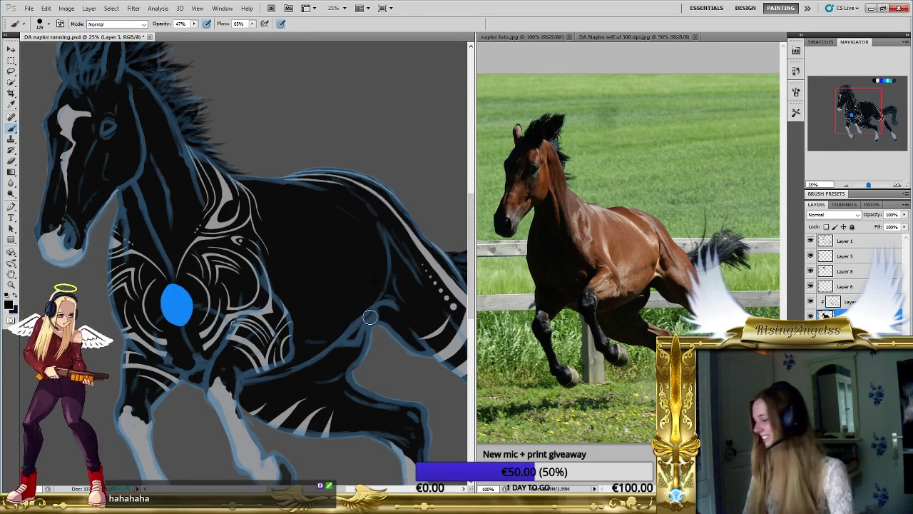
Reduce the brush size to 70 and review the brush tip settings.
key("bracketleft")
key("bracketleft")
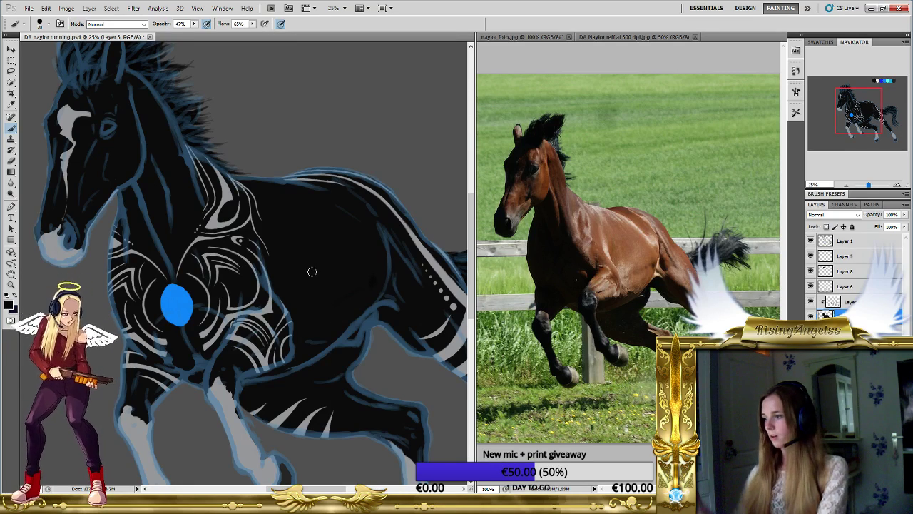
left_click(48, 24)
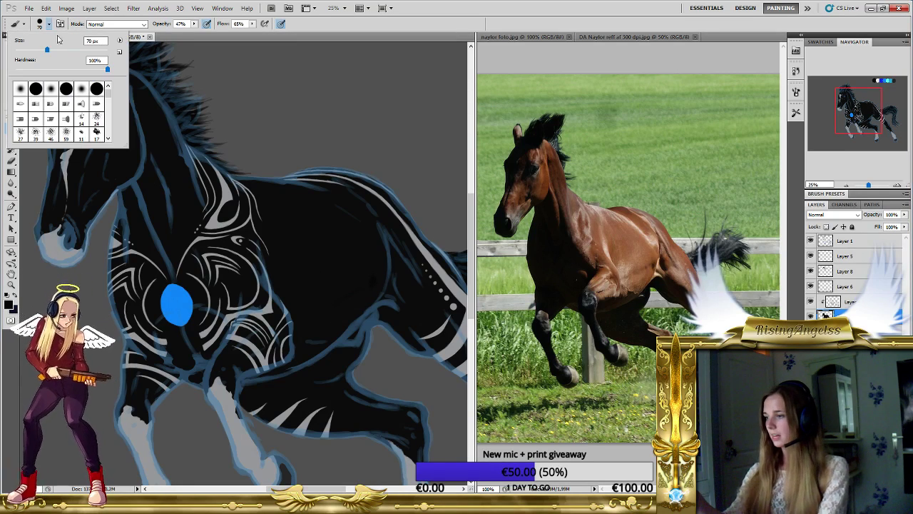
left_click(348, 297)
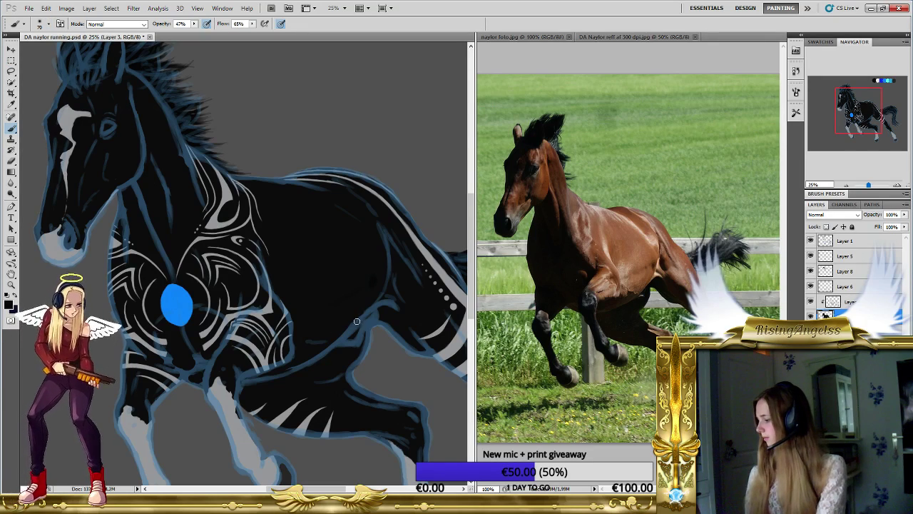
left_click(795, 70)
left_click(796, 70)
left_click(796, 93)
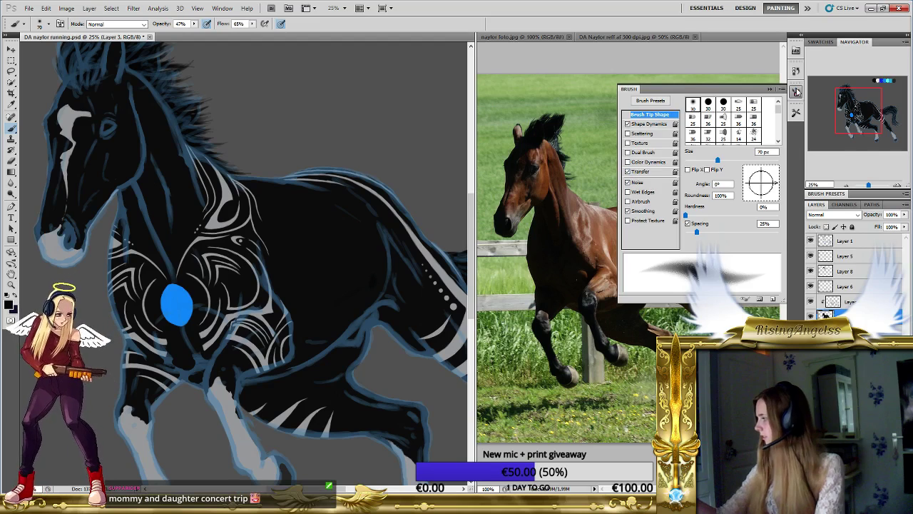
left_click(796, 93)
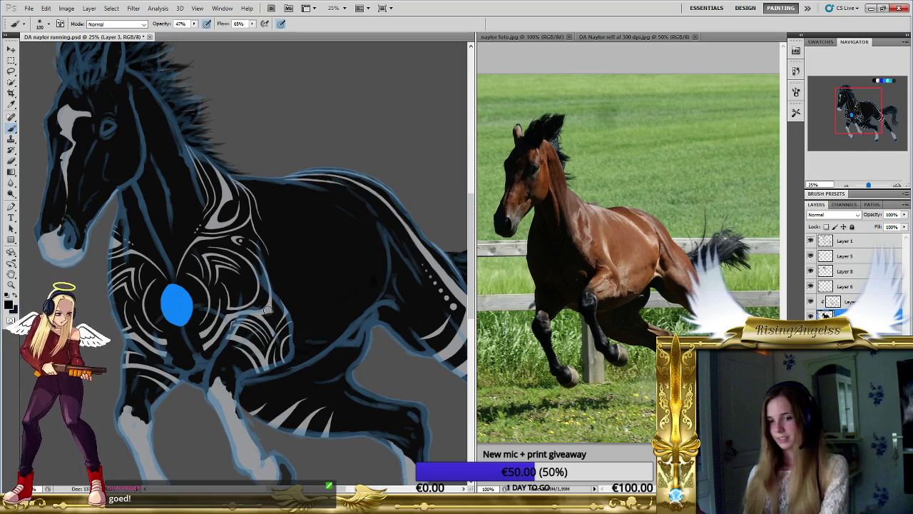
Try different brush sizes over the horse's shoulder markings, ending at size 125.
key("bracketleft")
key("bracketleft")
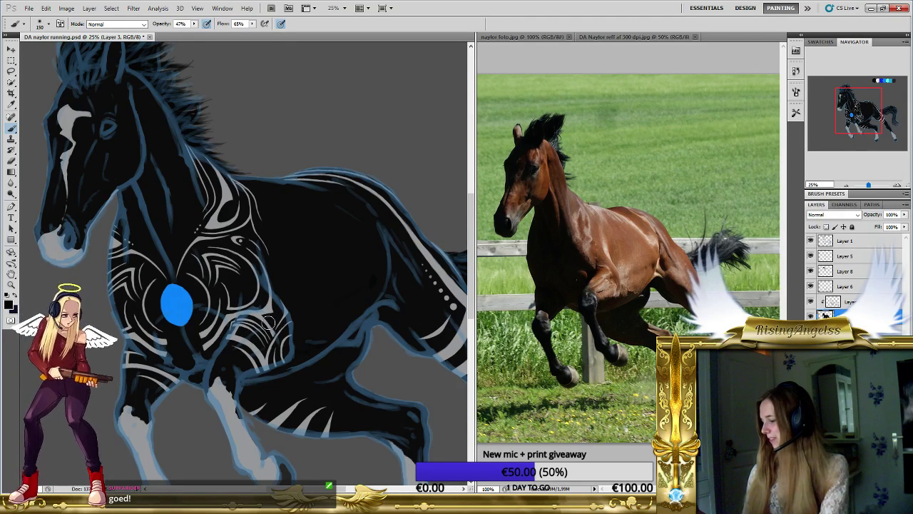
key("bracketright")
key("bracketright")
key("bracketleft")
key("bracketleft")
key("bracketleft")
key("bracketleft")
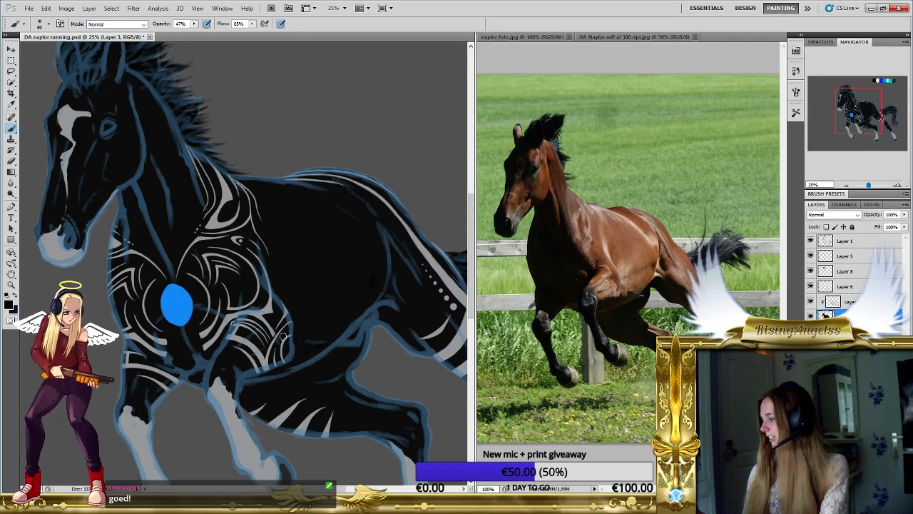
key("bracketright")
key("bracketright")
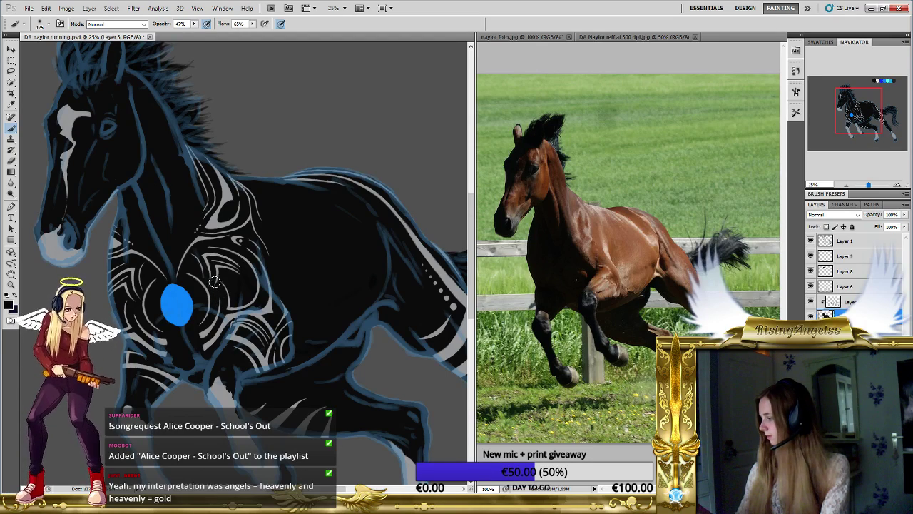
Try a dark size 200 brush stroke along the front of the chest on Layer 3 and undo it.
key("bracketleft")
key("bracketleft")
key("bracketleft")
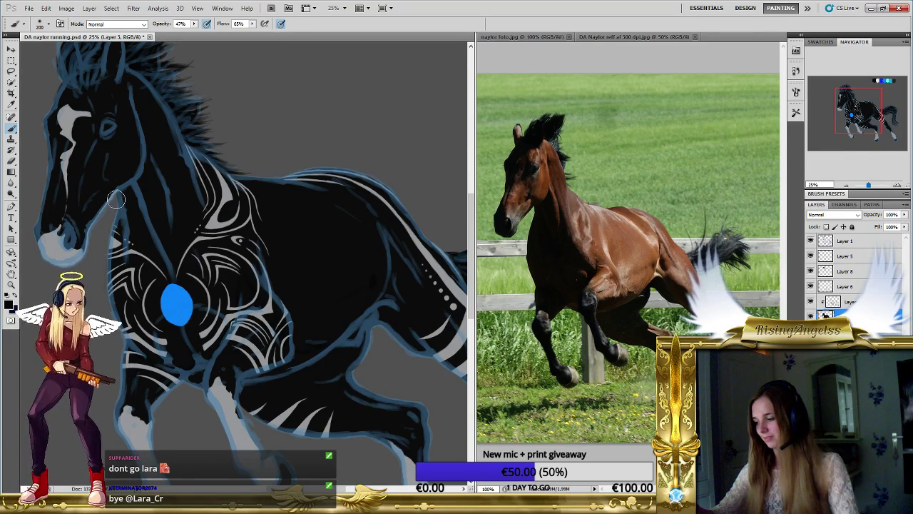
mouse_move(111, 204)
left_mouse_down()
mouse_move(96, 298)
mouse_move(102, 211)
mouse_move(91, 239)
left_mouse_up()
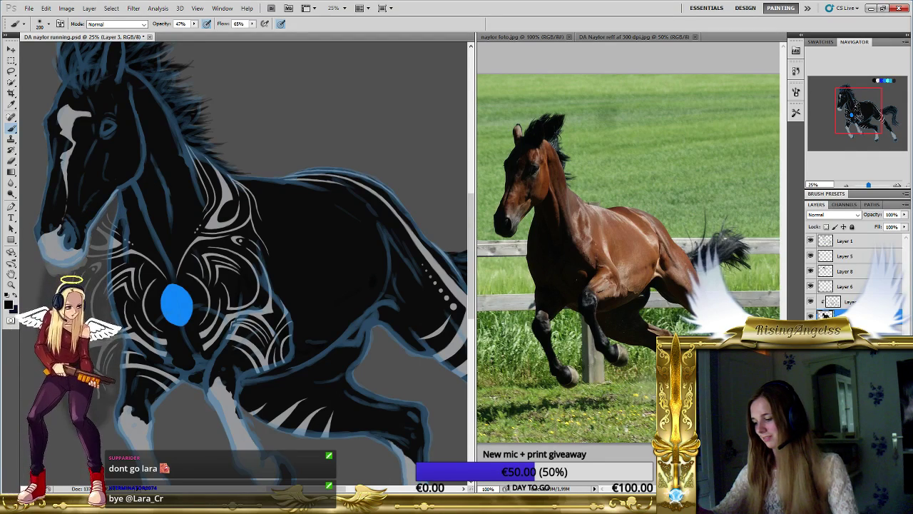
key("ctrl+z")
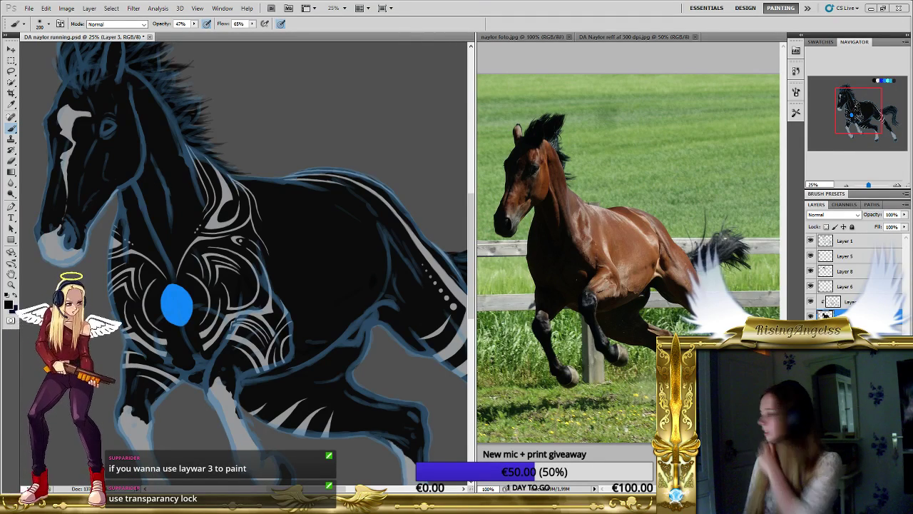
Lock the transparent pixels of Layer 3 and reduce the brush size to 100.
left_click(825, 227)
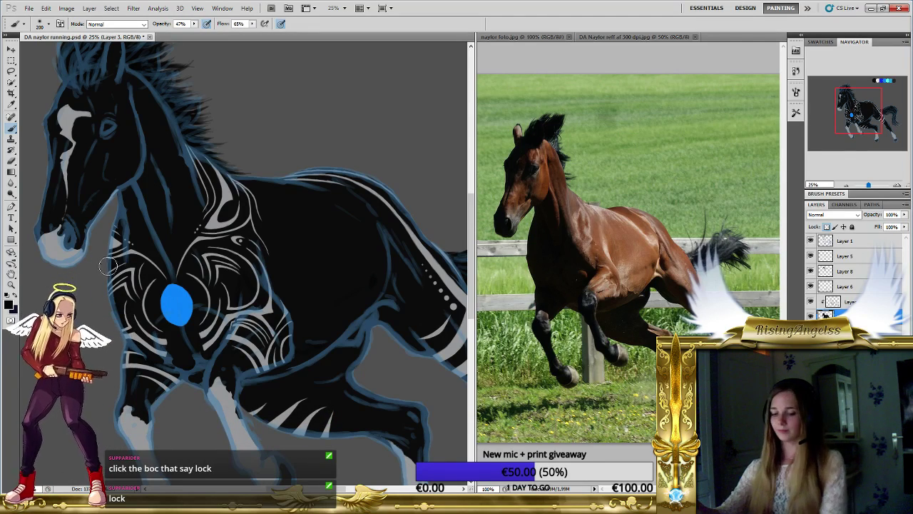
key("bracketleft")
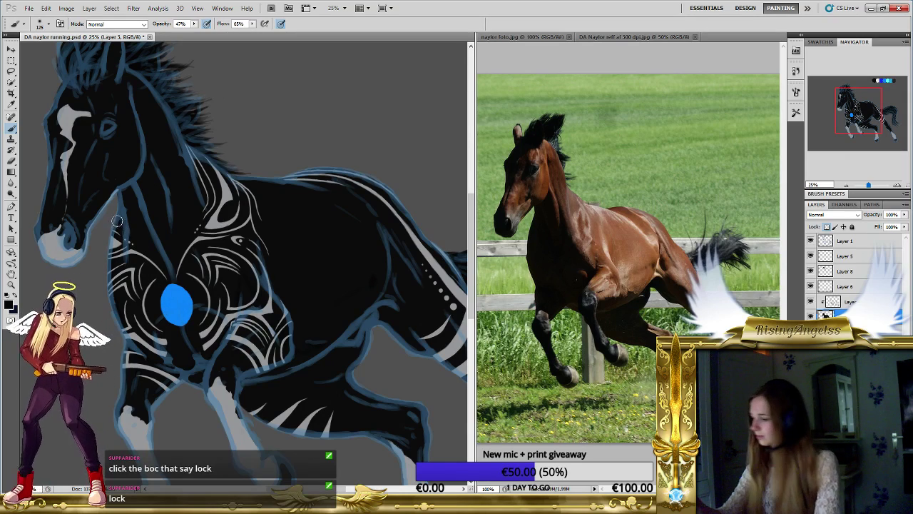
key("bracketleft")
key("bracketleft")
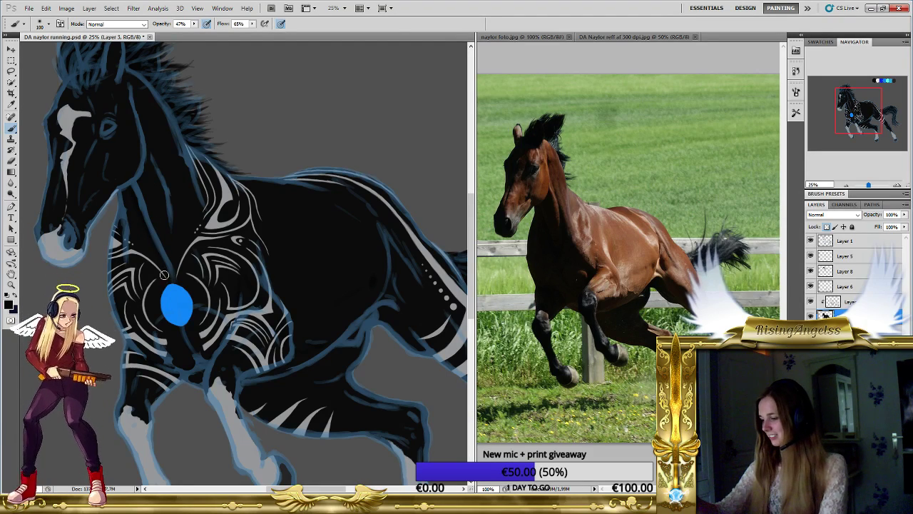
Enlarge the brush to size 200 for shading the horse's chest.
key("bracketright")
key("bracketright")
key("bracketright")
key("bracketright")
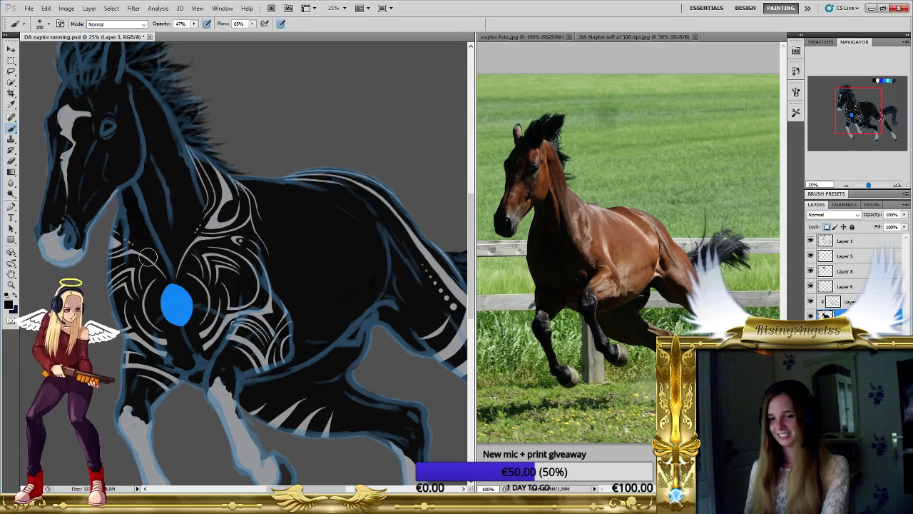
Shade the horse's neck on Layer 3 with the brush reduced to size 100.
key("bracketleft")
key("bracketleft")
key("bracketleft")
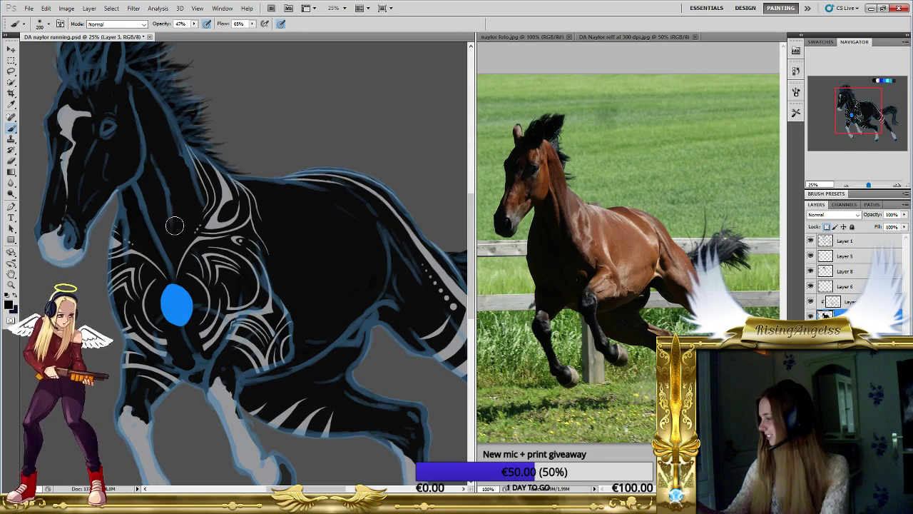
key("bracketleft")
key("bracketleft")
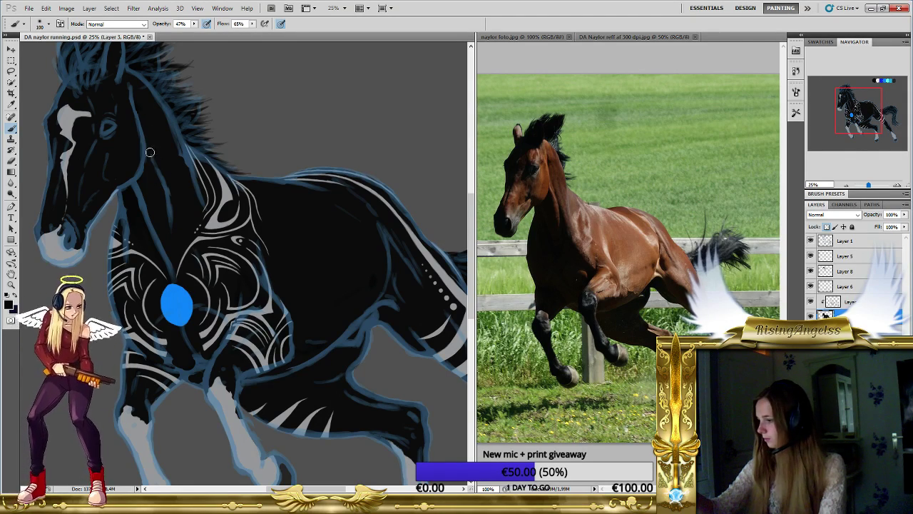
Build up the dark shading along the middle of the neck with brush sizes 200 and 125.
key("bracketright")
key("bracketright")
key("bracketright")
key("bracketright")
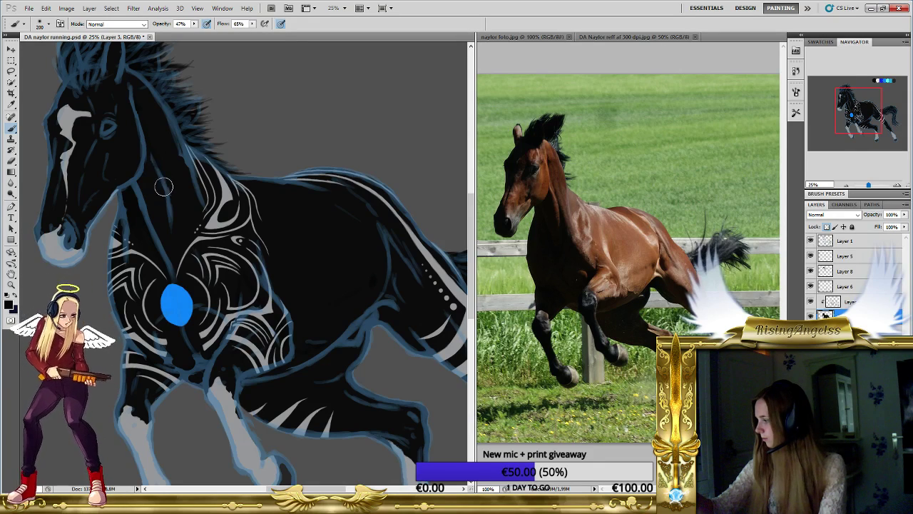
key("bracketleft")
key("bracketleft")
key("bracketleft")
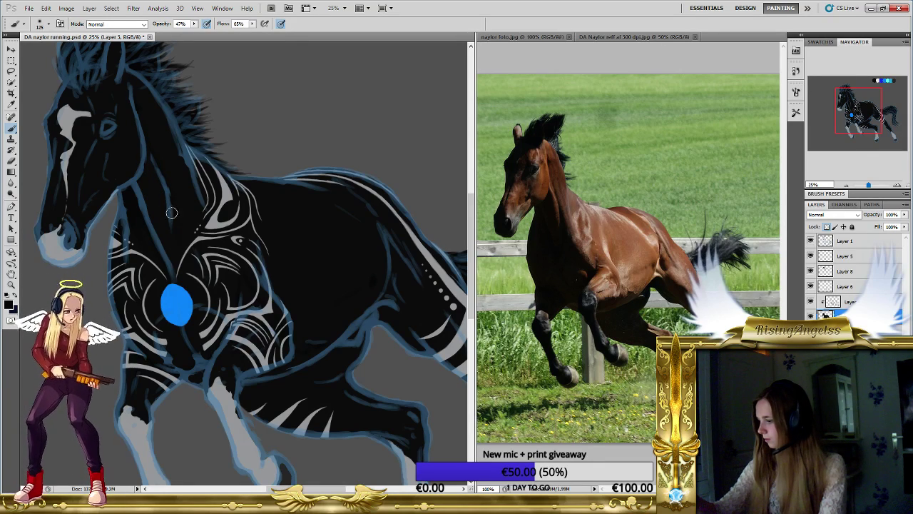
Shade the base of the neck above the chest markings with brush sizes 200 and 150, ending at 125.
key("bracketright")
key("bracketright")
key("bracketright")
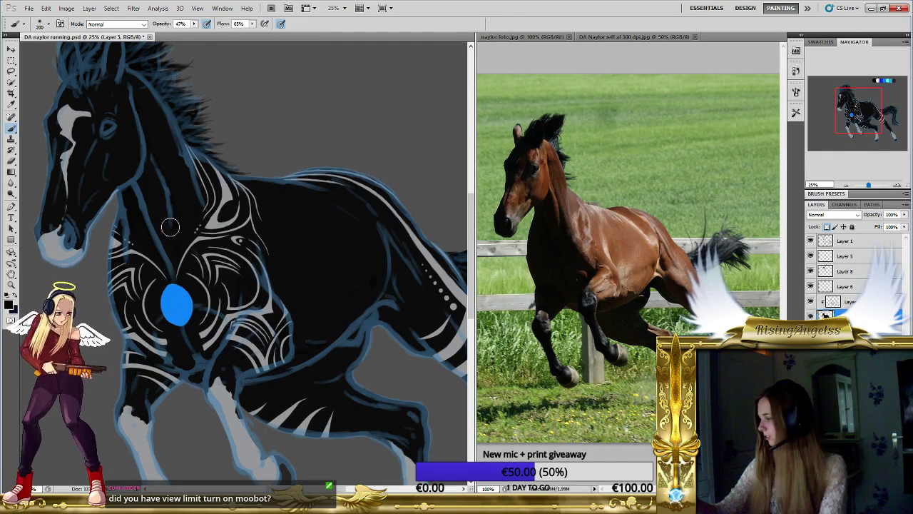
key("bracketleft")
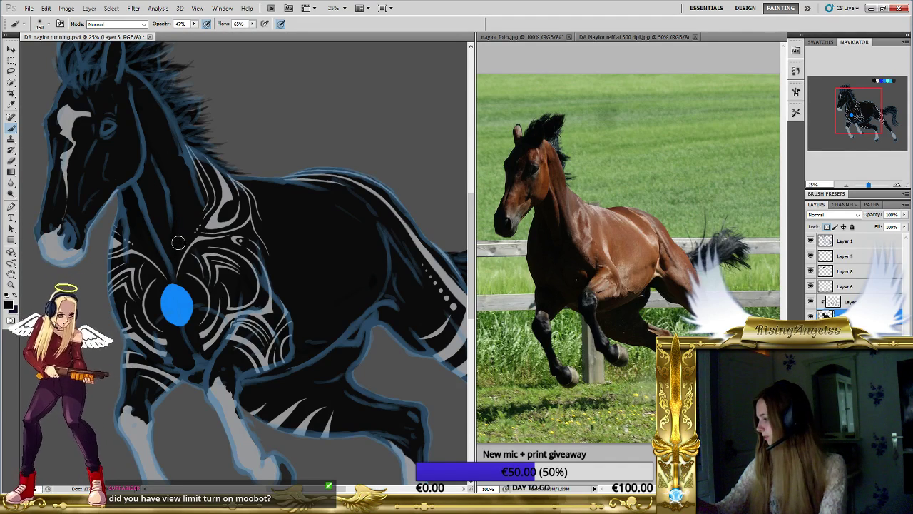
key("bracketright")
key("bracketright")
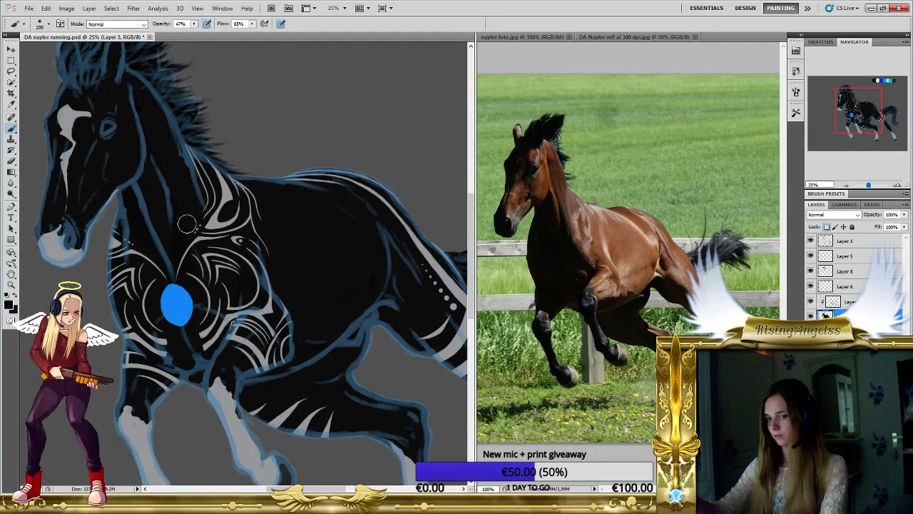
key("bracketleft")
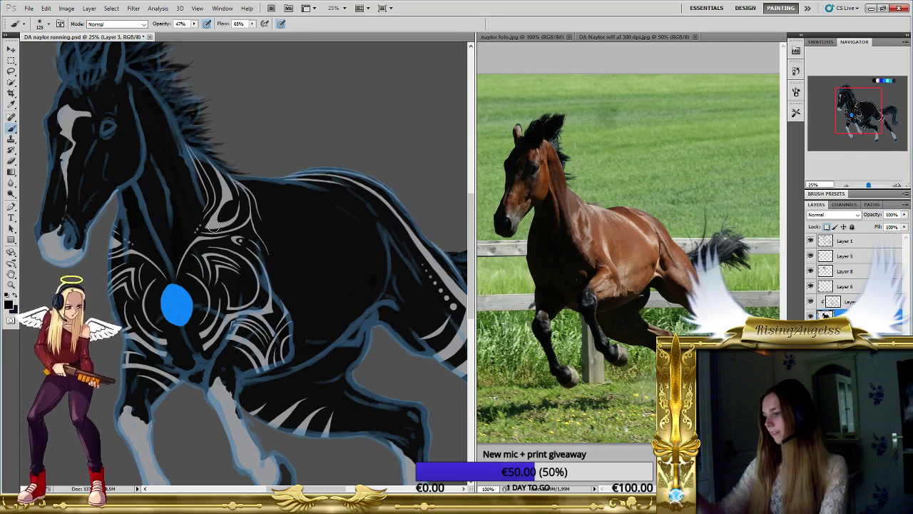
Shade the horse's head with a size 100 brush and check it with the Layer 1 sketch briefly hidden.
left_click_drag(131, 116, 184, 209)
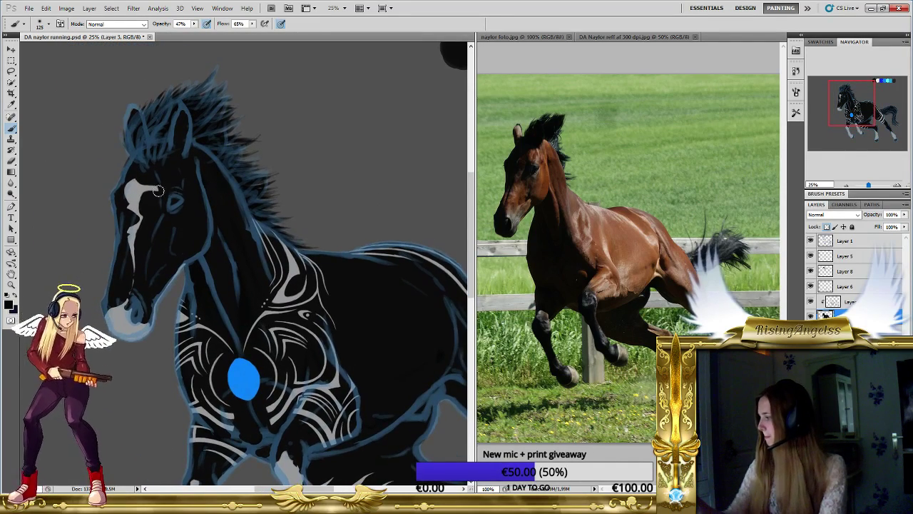
key("bracketleft")
key("bracketleft")
key("bracketleft")
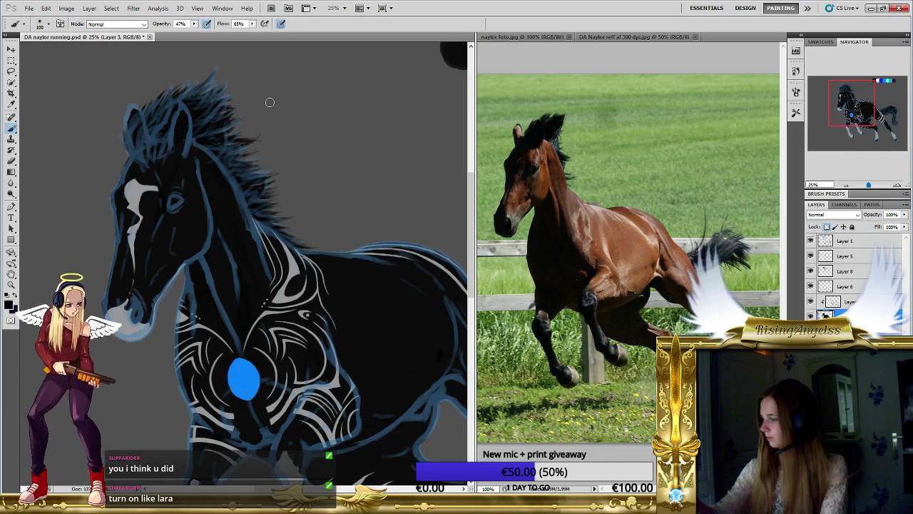
left_click(810, 240)
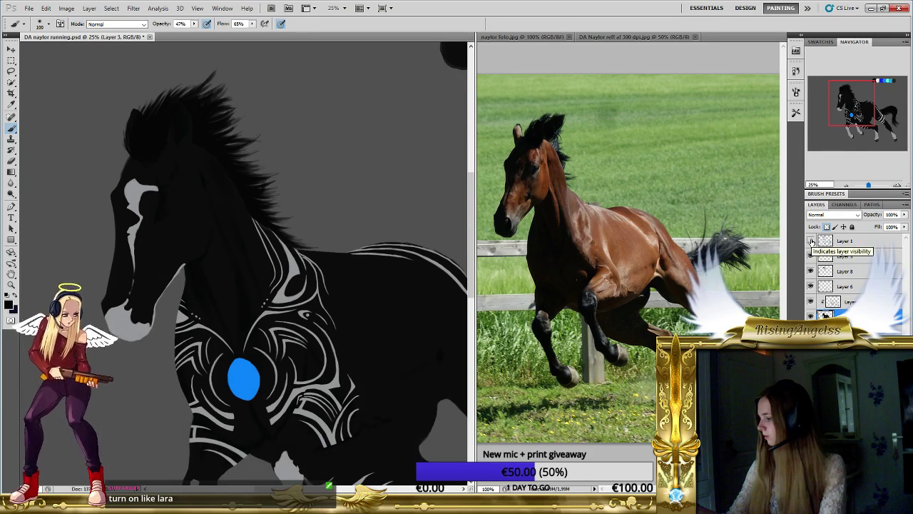
left_click(810, 240)
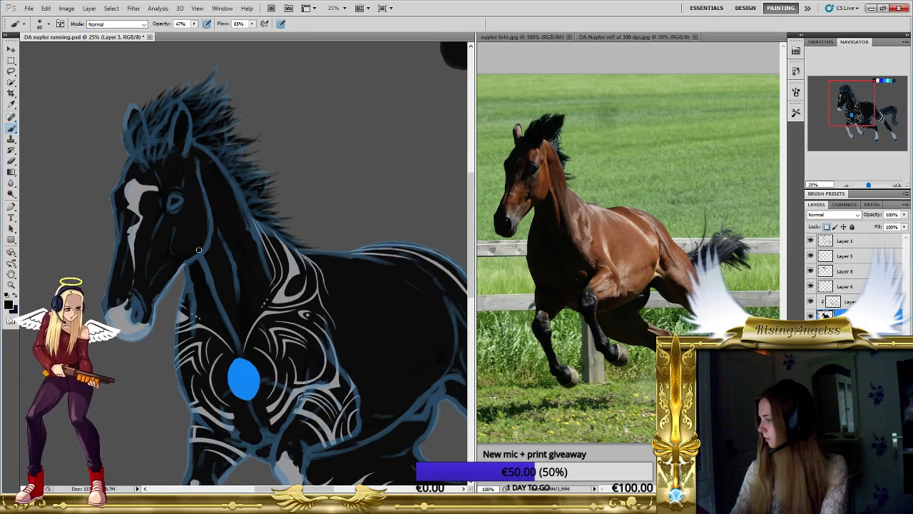
Enlarge the brush to size 200 for shading the throat below the jaw.
key("bracketright")
key("bracketright")
key("bracketright")
key("bracketright")
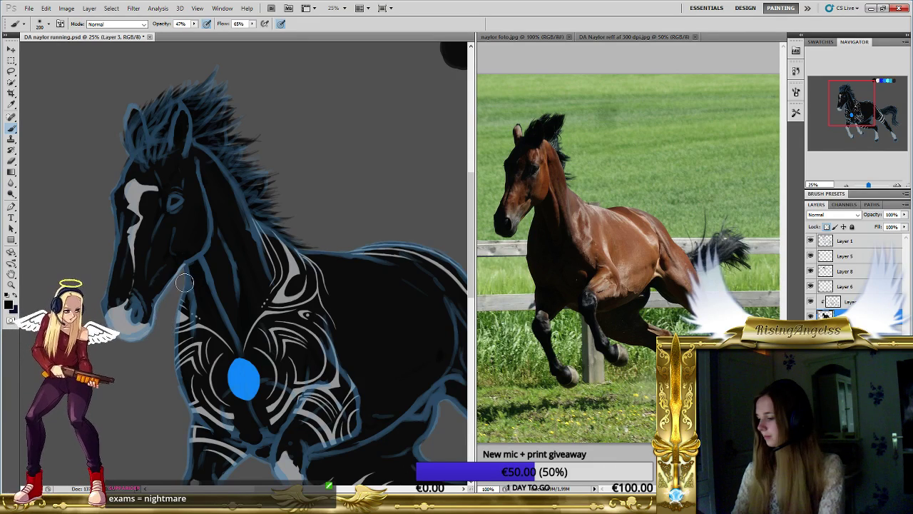
Shade the lower jaw and cheek with the brush reduced to size 90 and further to size 45.
key("bracketleft")
key("bracketleft")
key("bracketleft")
key("bracketleft")
key("bracketleft")
key("bracketleft")
key("bracketleft")
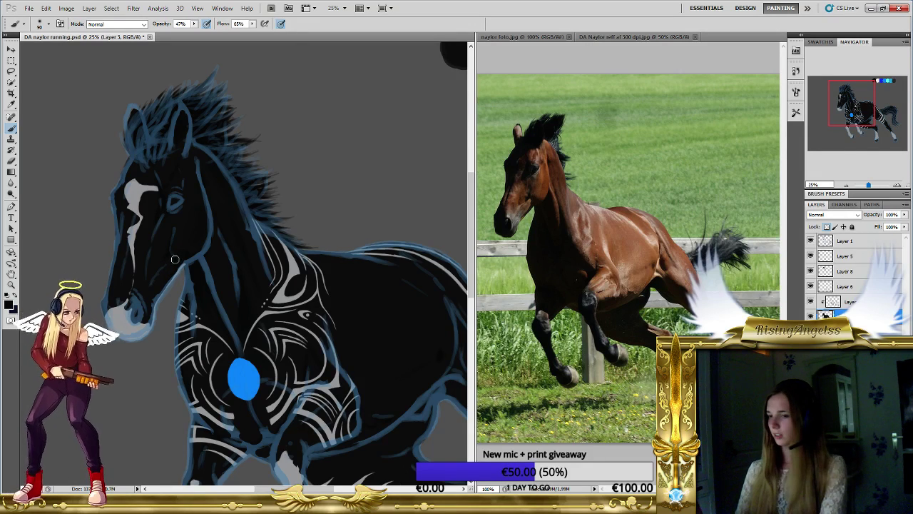
key("bracketleft")
key("bracketleft")
key("bracketleft")
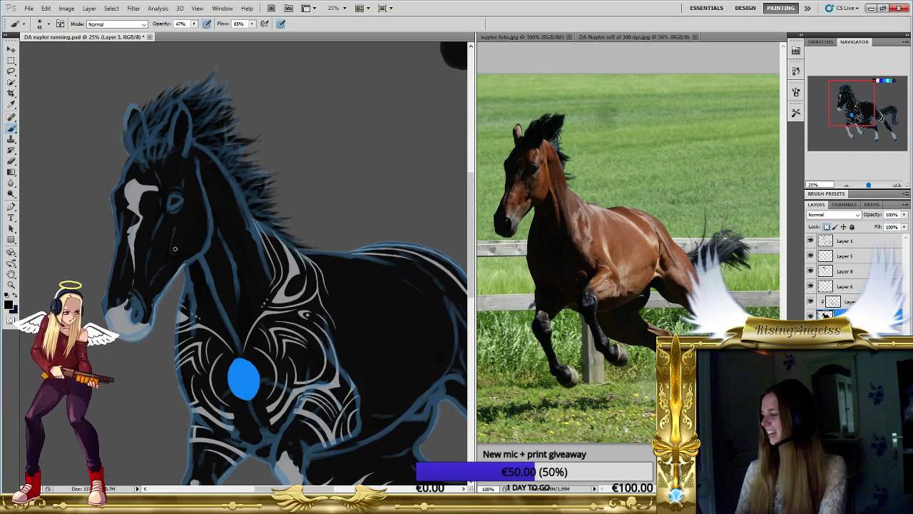
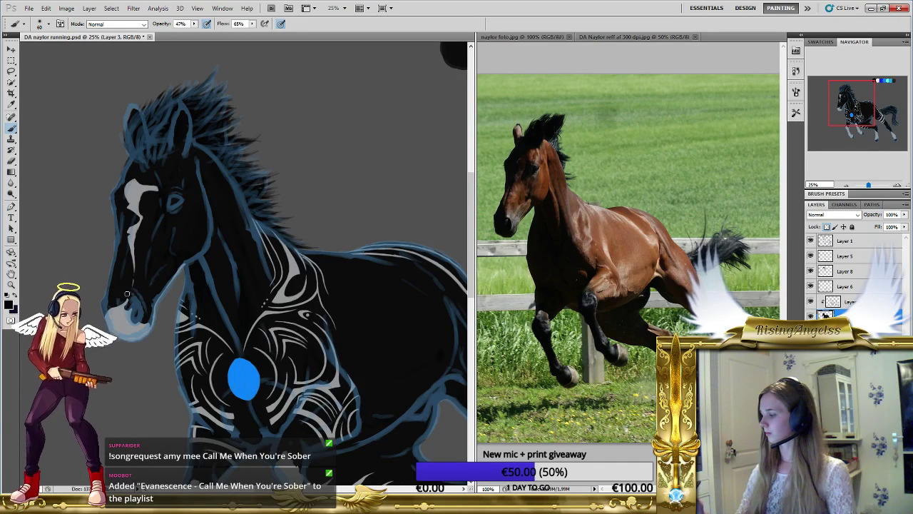
Shade the muzzle with brush sizes 125 and 80, including a short stroke along its front edge.
key("bracketright")
key("bracketright")
key("bracketright")
key("bracketright")
key("bracketright")
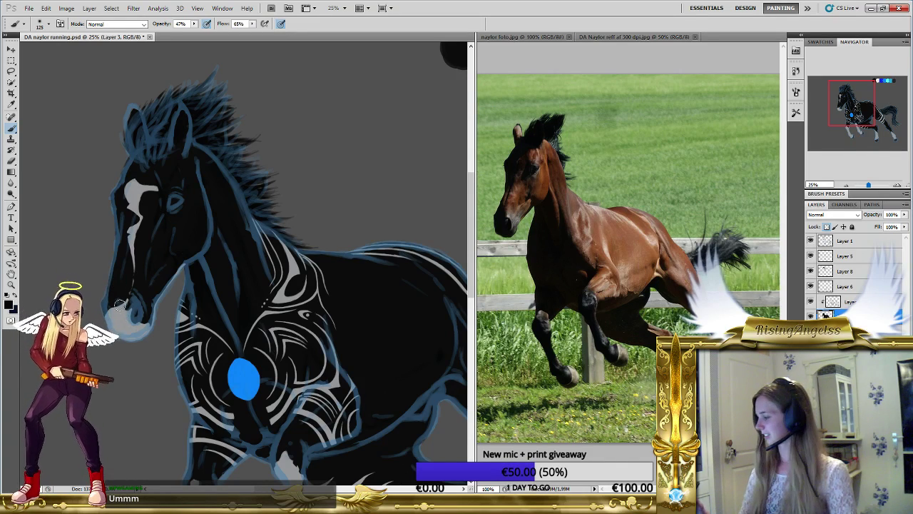
key("bracketleft")
key("bracketleft")
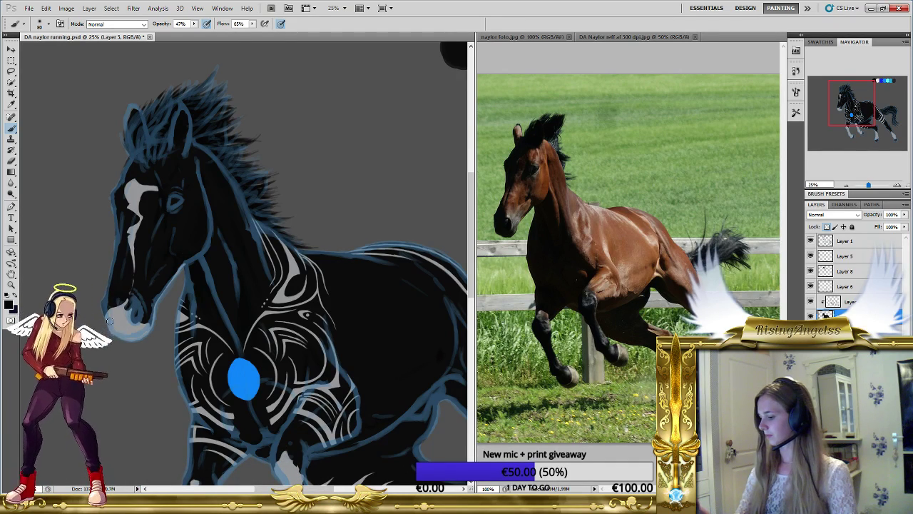
left_click_drag(110, 320, 111, 338)
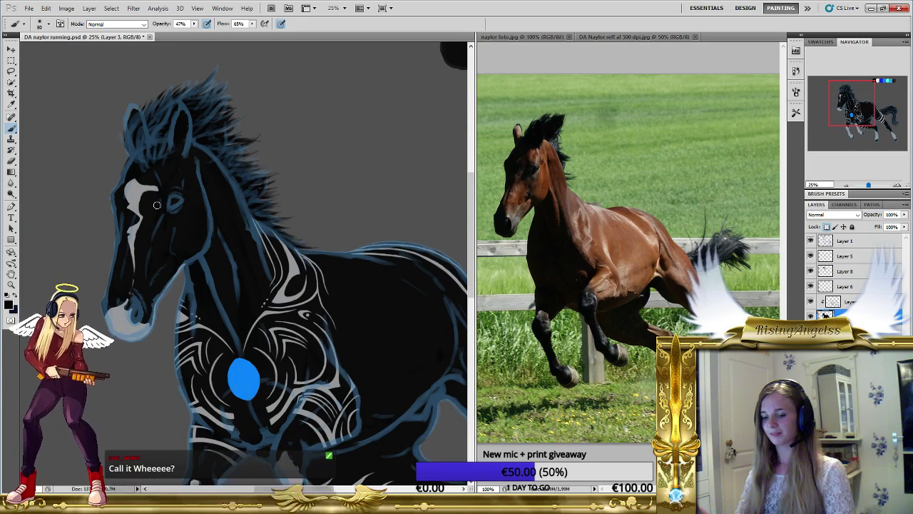
Shade the face and nostril with a size 80 brush and check the result with the Layer 1 sketch briefly hidden.
key("bracketright")
key("bracketright")
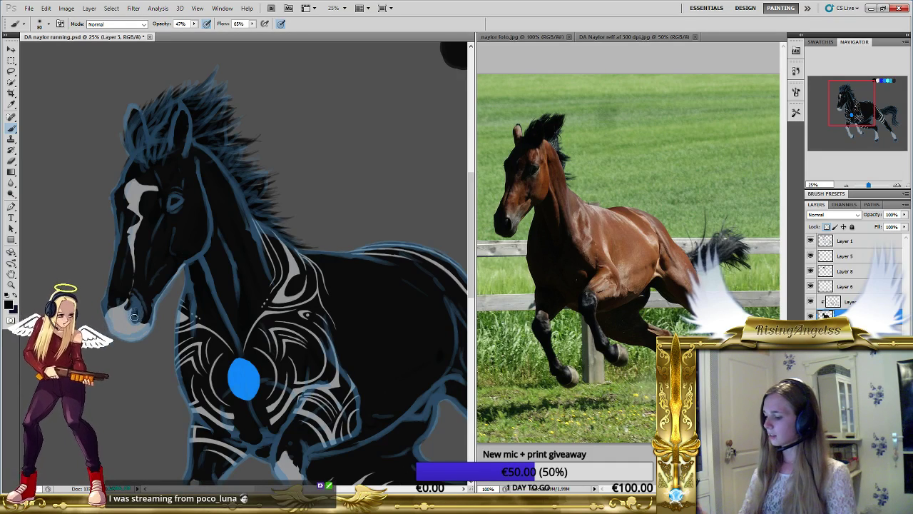
left_click(811, 241)
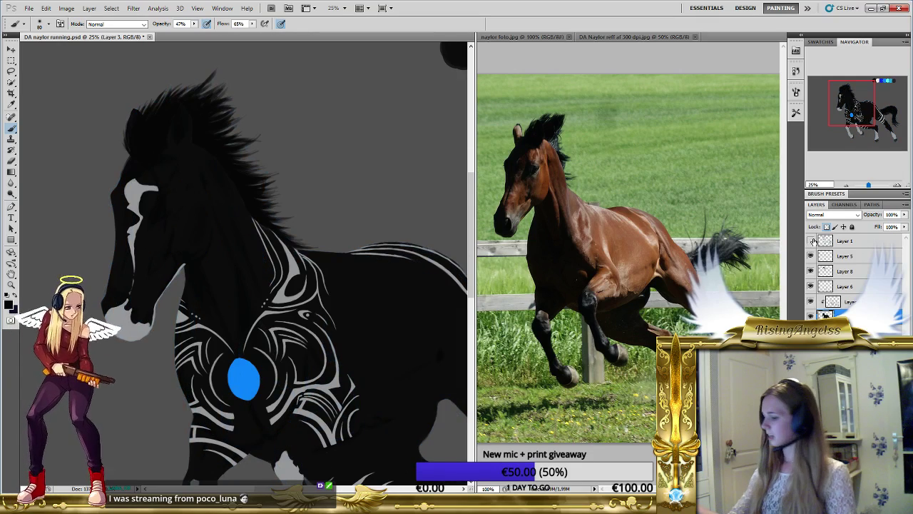
left_click(811, 241)
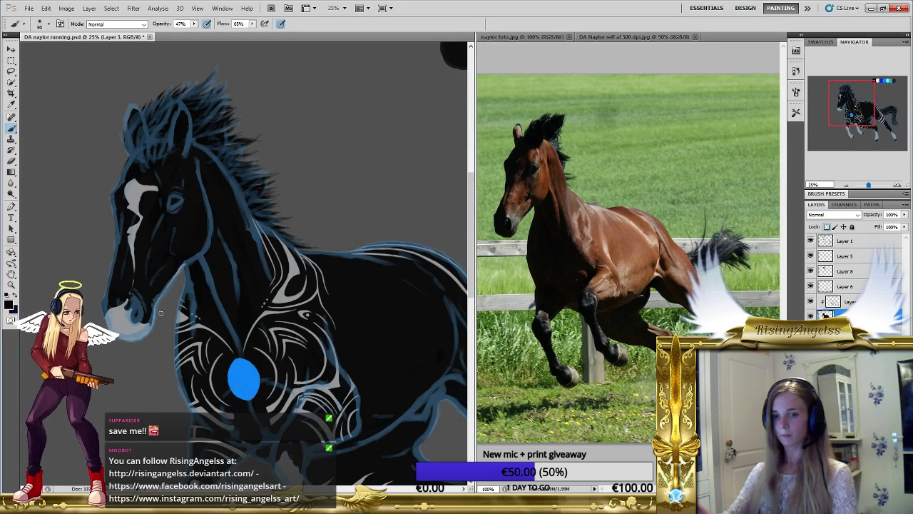
Hide the Layer 1 sketch and refine the shading above the muzzle with brush sizes 125 and 50.
left_click(811, 241)
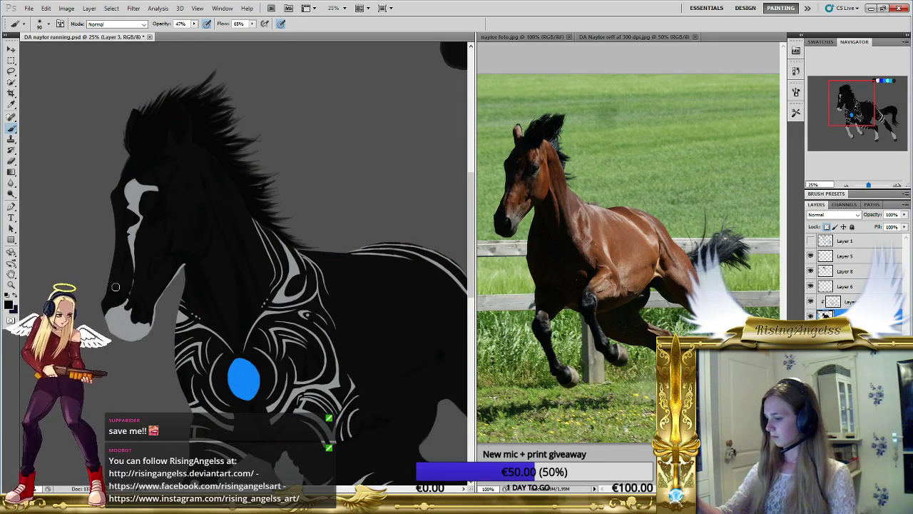
key("bracketright")
key("bracketright")
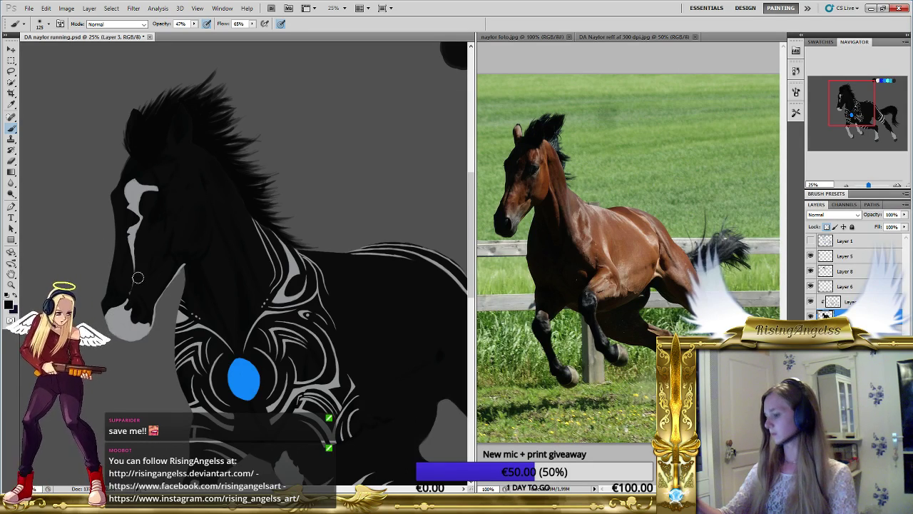
key("bracketleft")
key("bracketleft")
key("bracketleft")
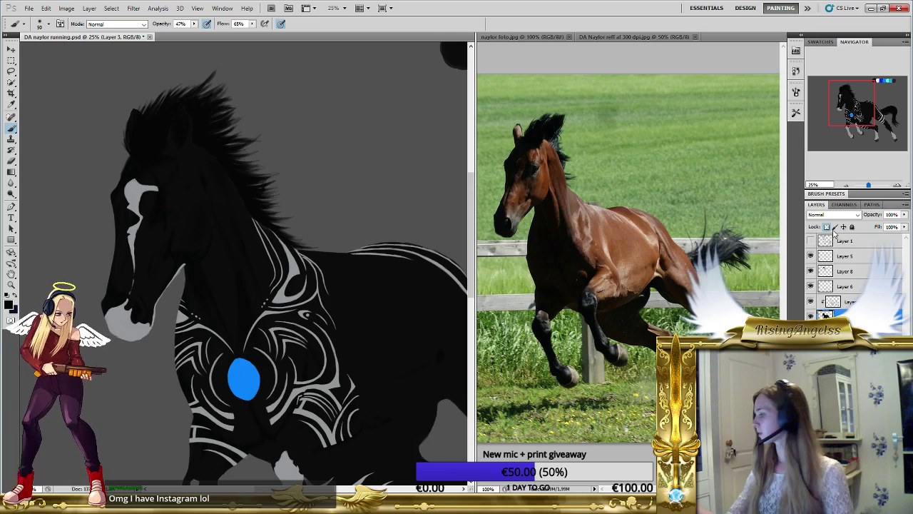
Compare the shading with the Layer 1 sketch shown and hidden, leaving it hidden and Layer 3 active.
left_click(811, 241)
left_click(811, 241)
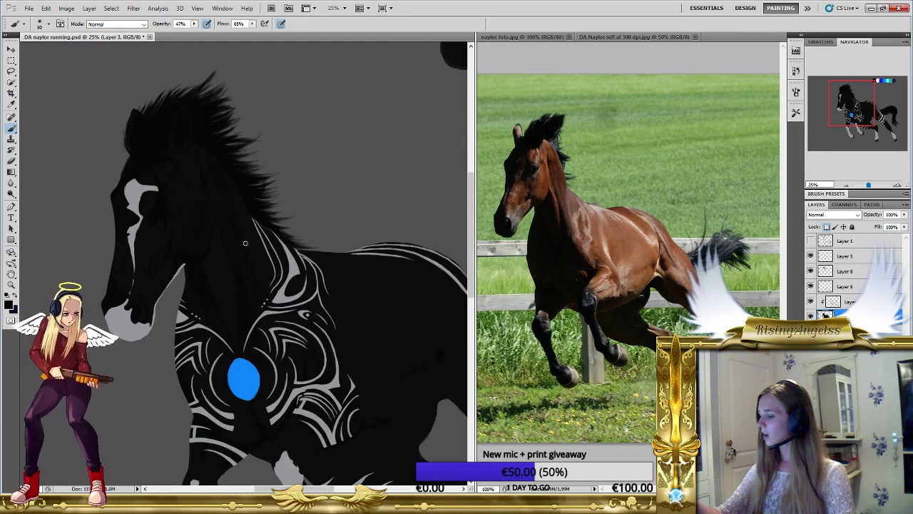
left_click(810, 240)
left_click(821, 241)
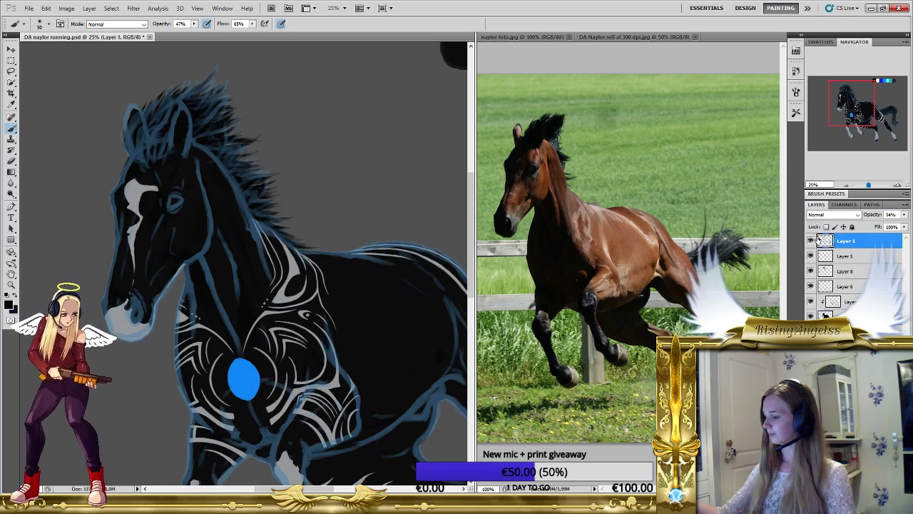
left_click(811, 240)
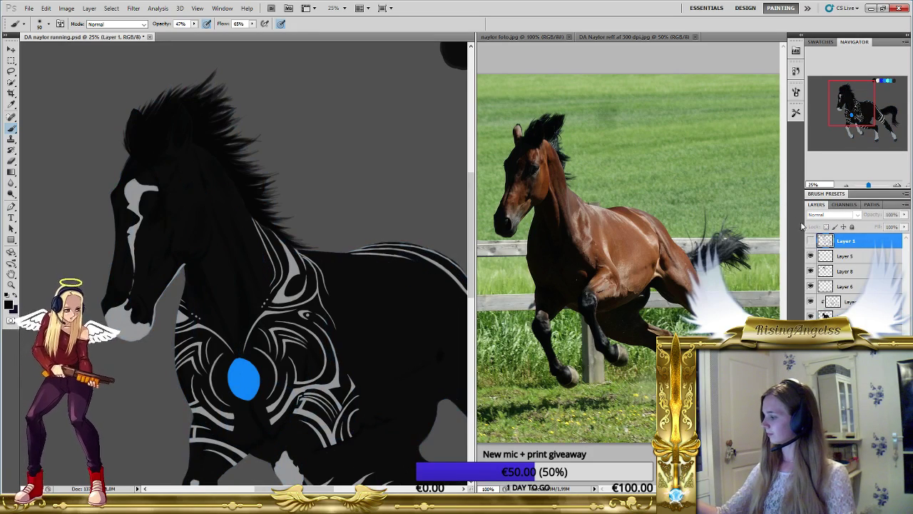
left_click(214, 249, "ctrl")
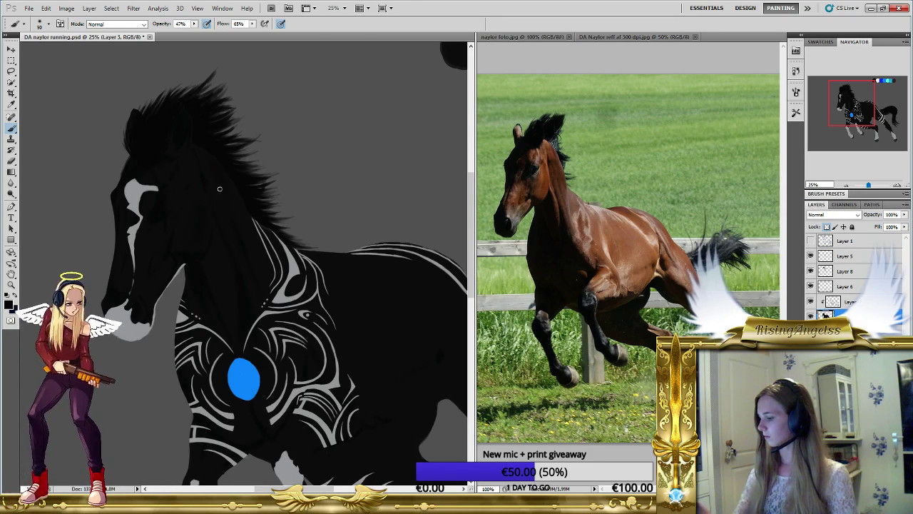
Shade the neck behind the cheek and down to the chest with brush sizes 100 and 80.
key("bracketleft")
key("bracketleft")
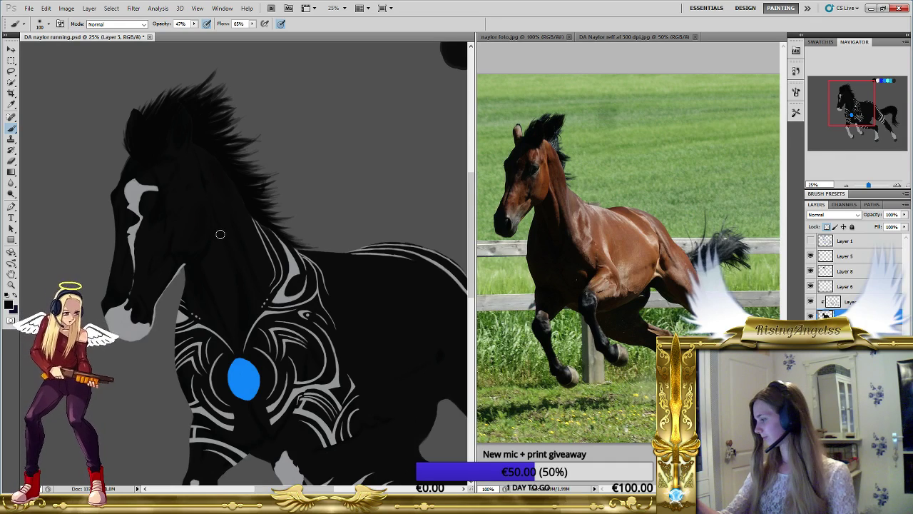
key("bracketleft")
key("bracketleft")
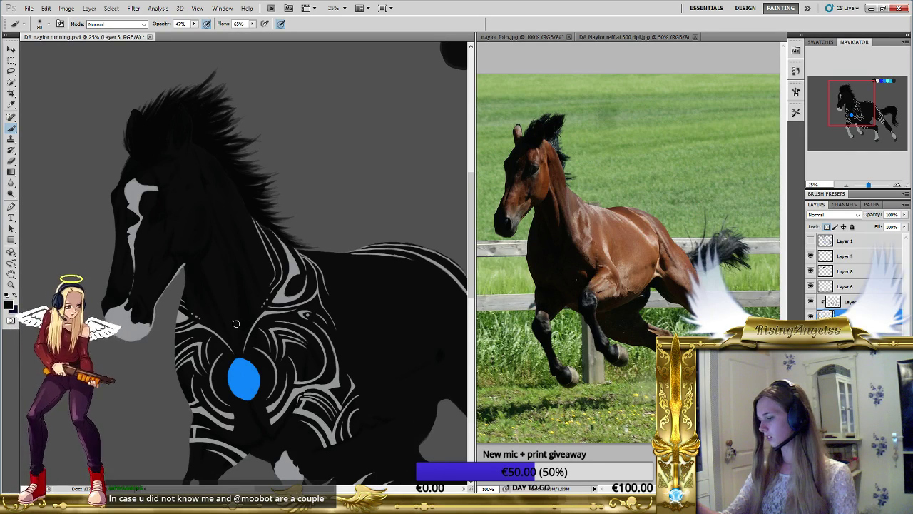
Enlarge the brush to size 150 for the neck and to size 250 for the chest above the blue oval.
key("bracketright")
key("bracketright")
key("bracketright")
key("bracketright")
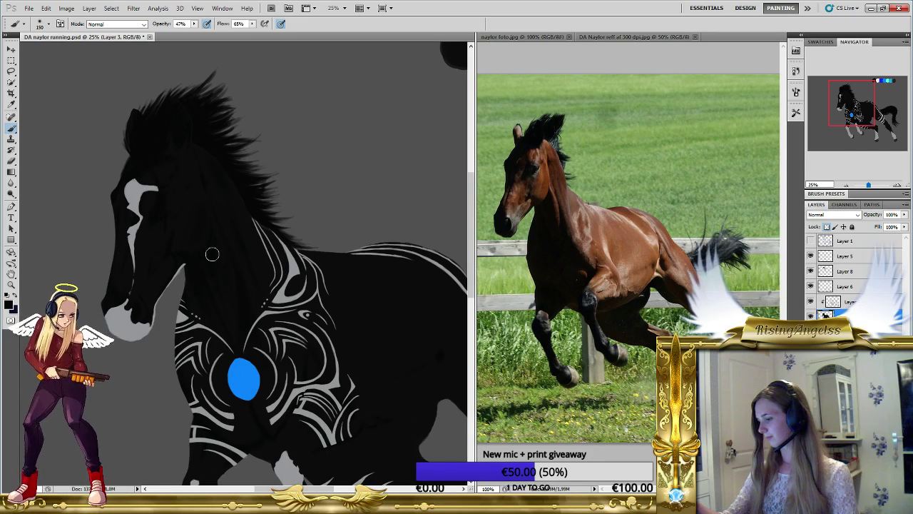
key("bracketright")
key("bracketright")
key("bracketright")
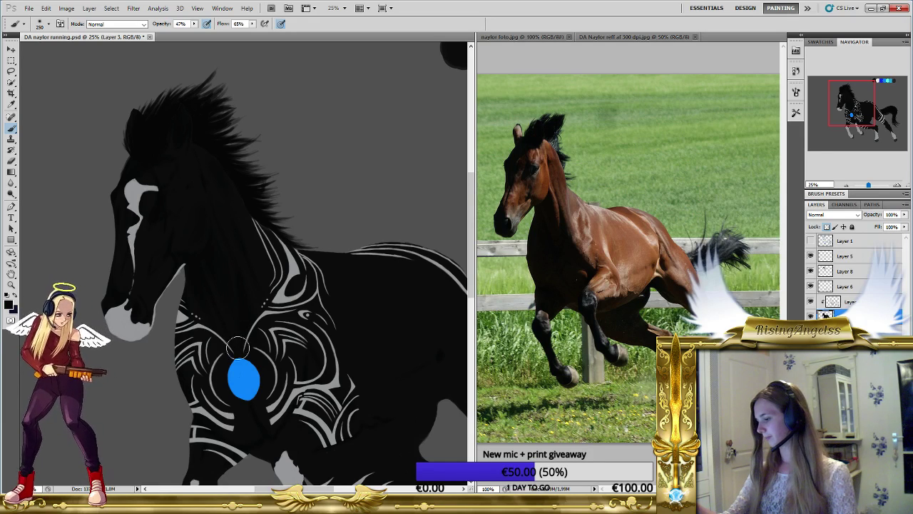
Reduce the brush to size 100 over the chest markings and to size 90 for shading behind the cheek.
key("bracketleft")
key("bracketleft")
key("bracketleft")
key("bracketleft")
key("bracketleft")
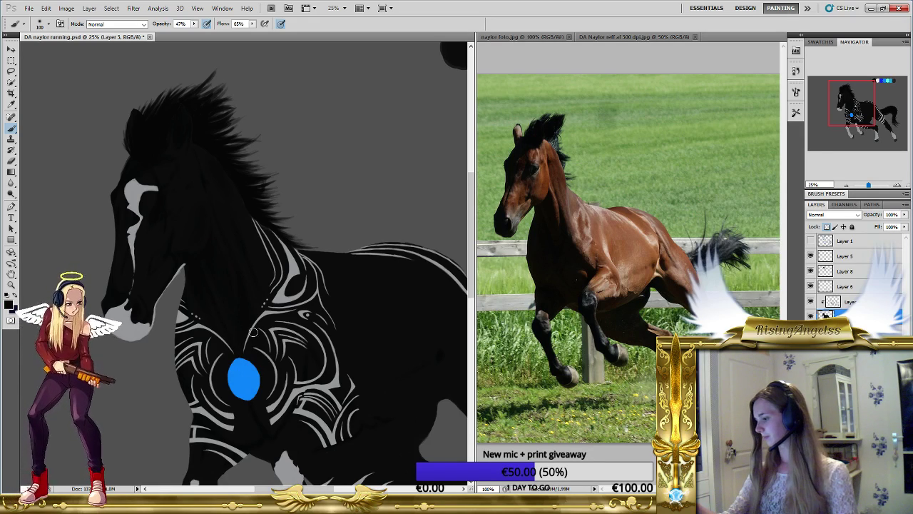
key("bracketleft")
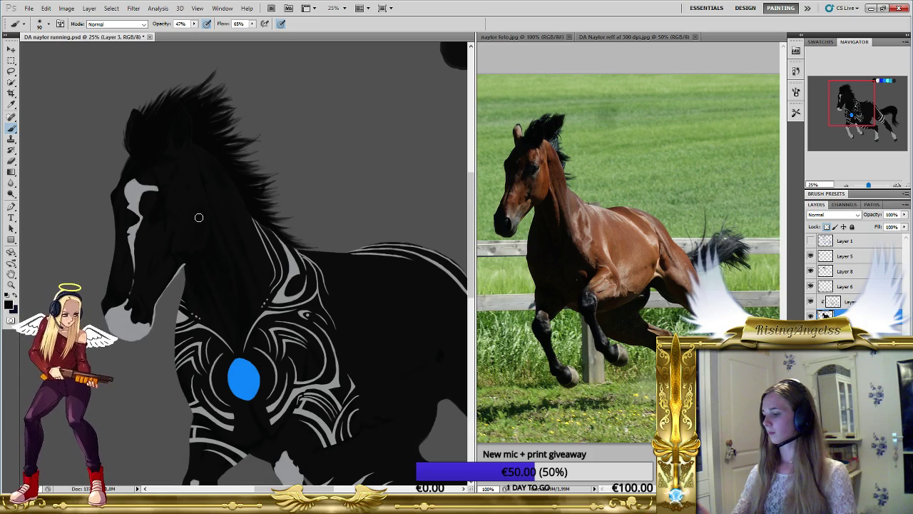
Shade the neck behind the cheek, reducing the brush to size 40 near the cheek, and compare the result with the Layer 1 sketch.
key("bracketright")
key("bracketright")
key("bracketright")
key("bracketright")
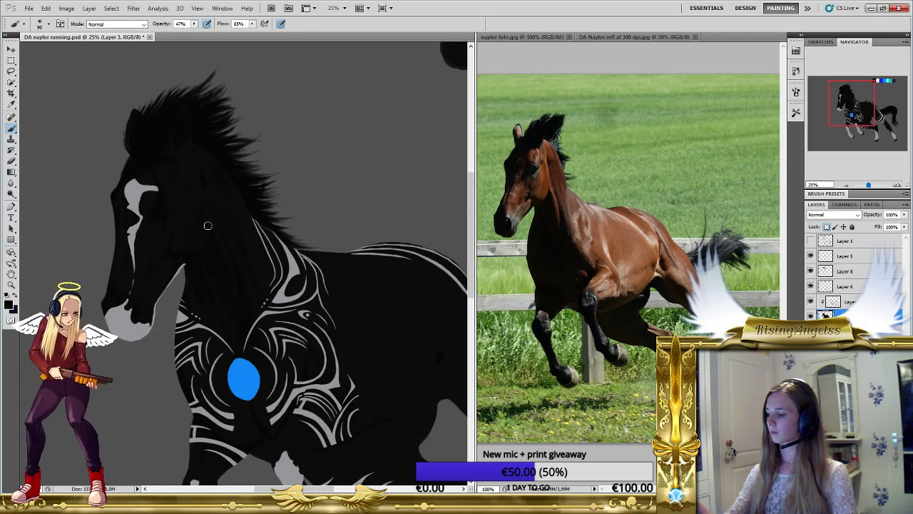
key("bracketleft")
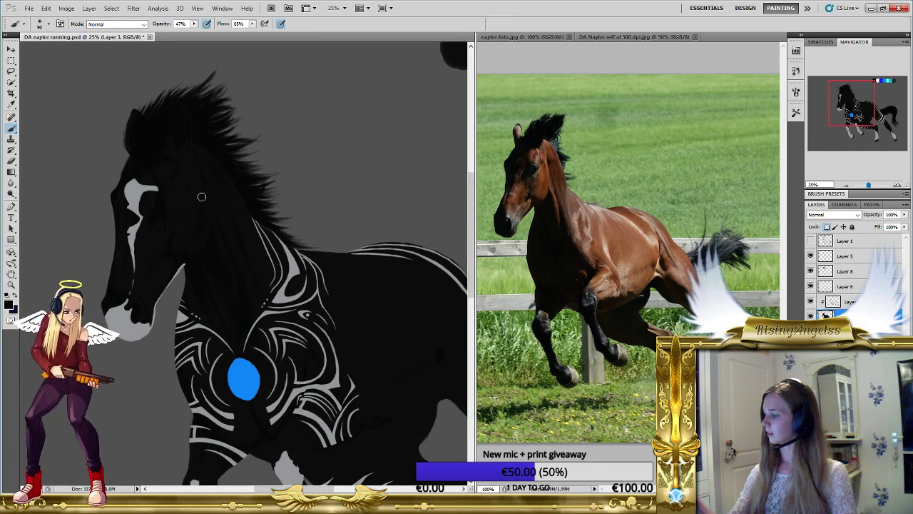
key("bracketleft")
key("bracketleft")
key("bracketleft")
key("bracketleft")
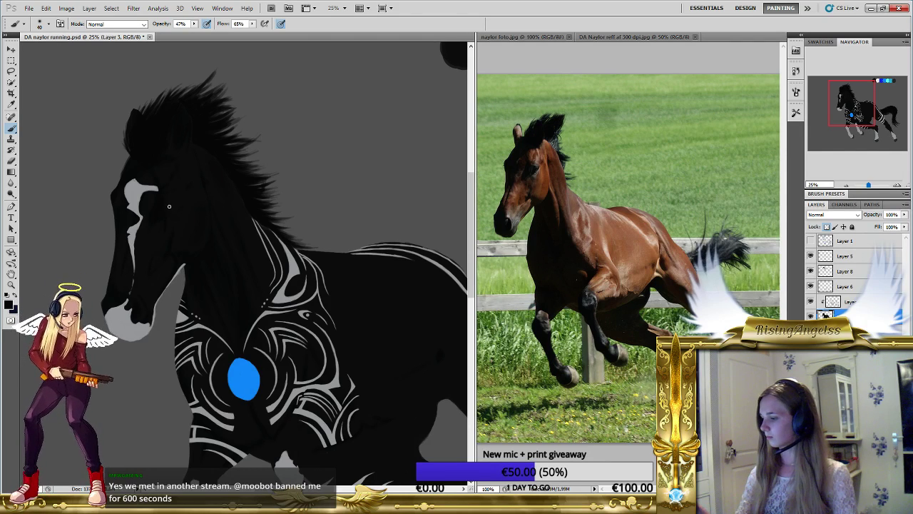
left_click(810, 240)
left_click(811, 241)
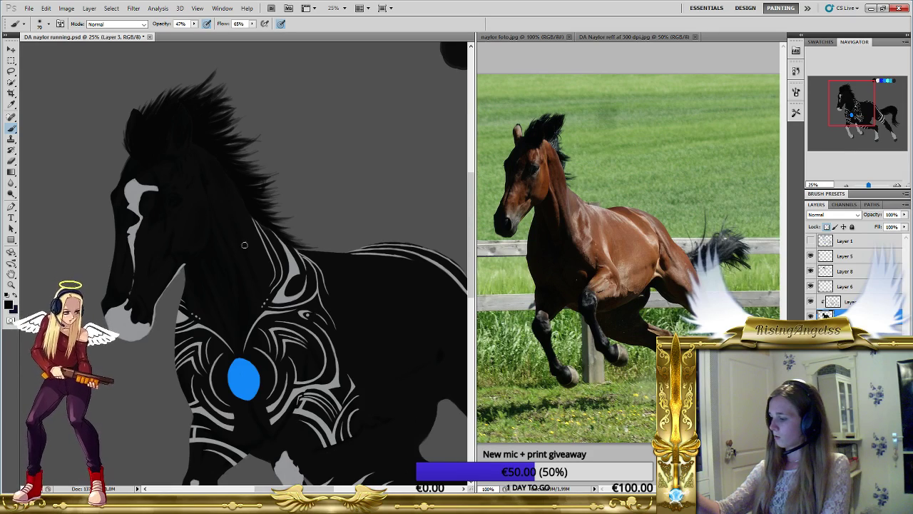
Enlarge the brush to size 150 for the shoulder and reduce it to size 60 for shading below the blue oval and above the forelegs.
key("bracketright")
key("bracketright")
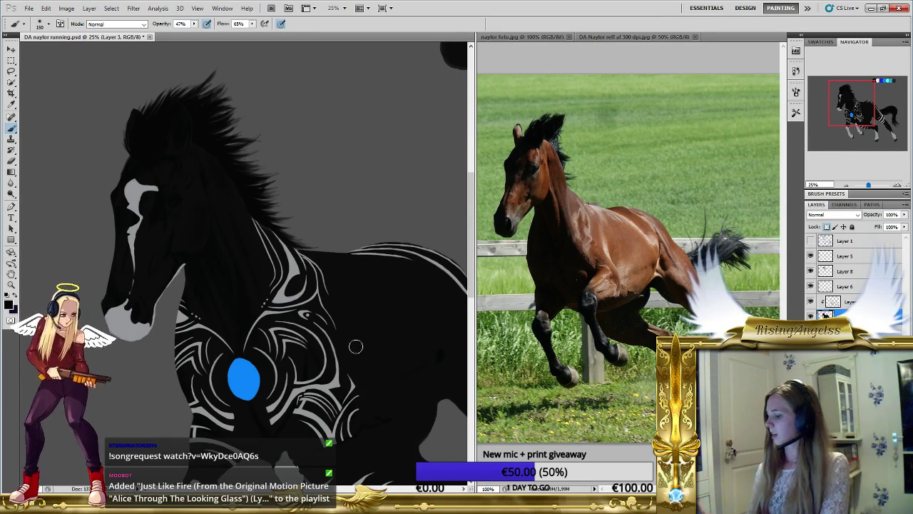
left_click_drag(355, 347, 330, 270)
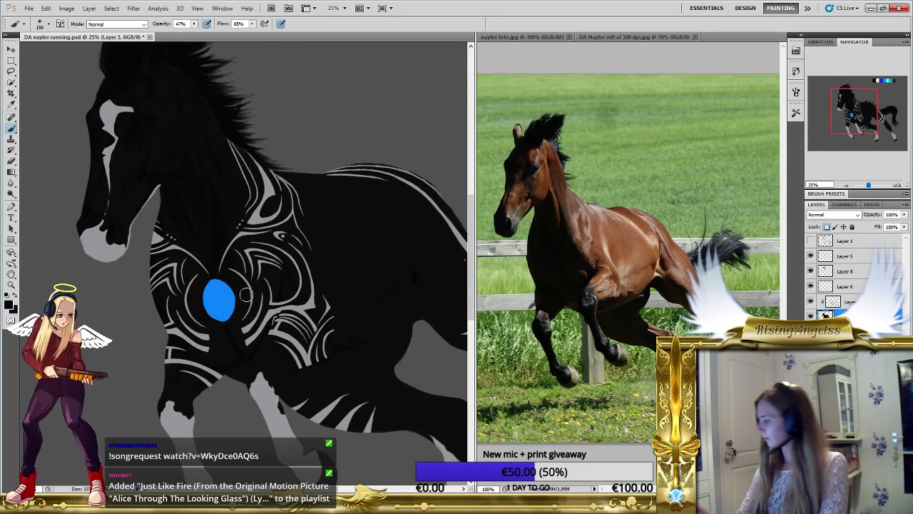
key("bracketleft")
key("bracketleft")
key("bracketleft")
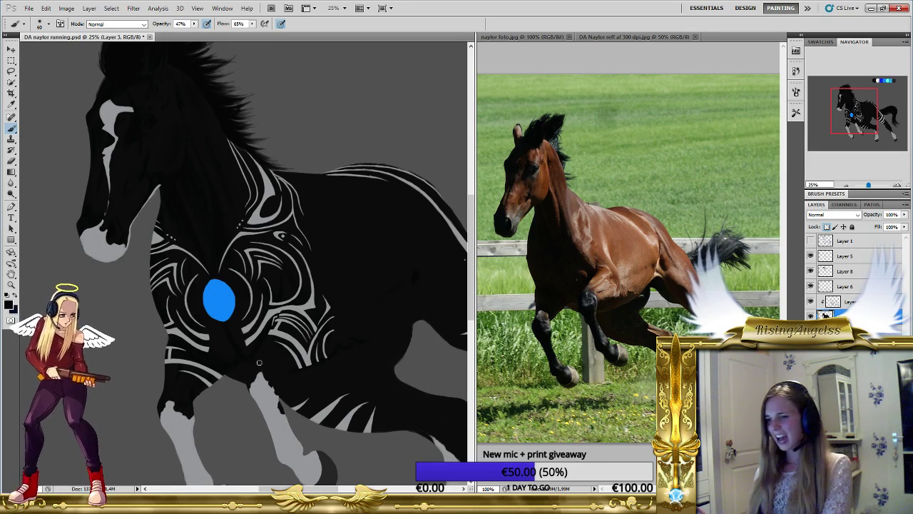
mouse_move(260, 365)
left_mouse_down()
mouse_move(259, 319)
mouse_move(211, 348)
left_mouse_up()
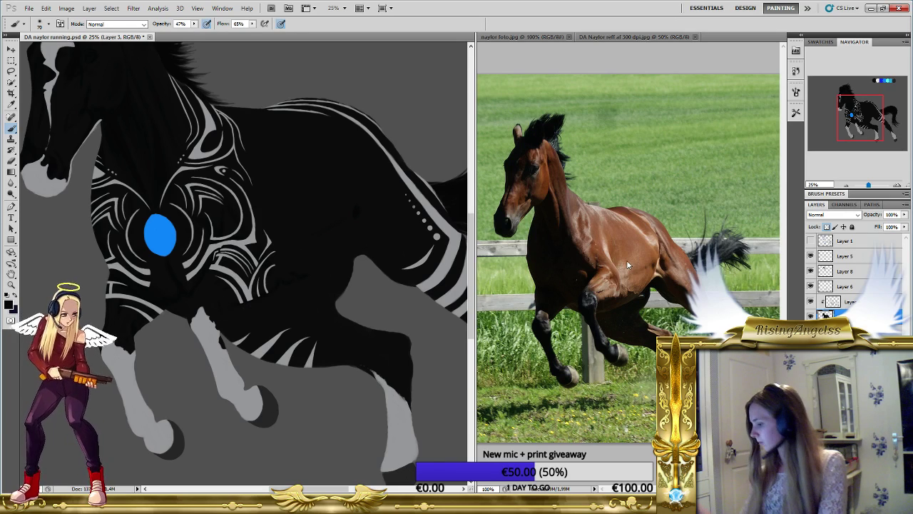
Compare the body and leg shading with the Layer 1 sketch shown and hidden, leaving the sketch visible.
left_click(811, 241)
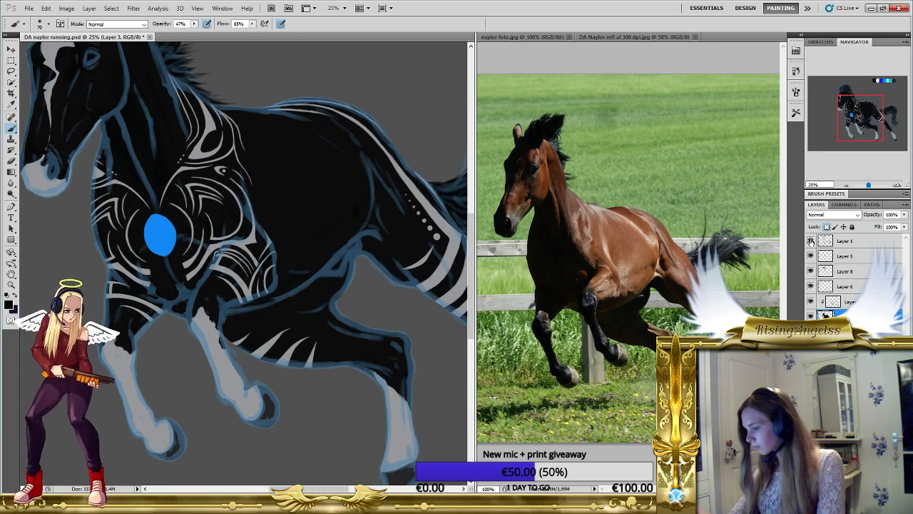
left_click(811, 241)
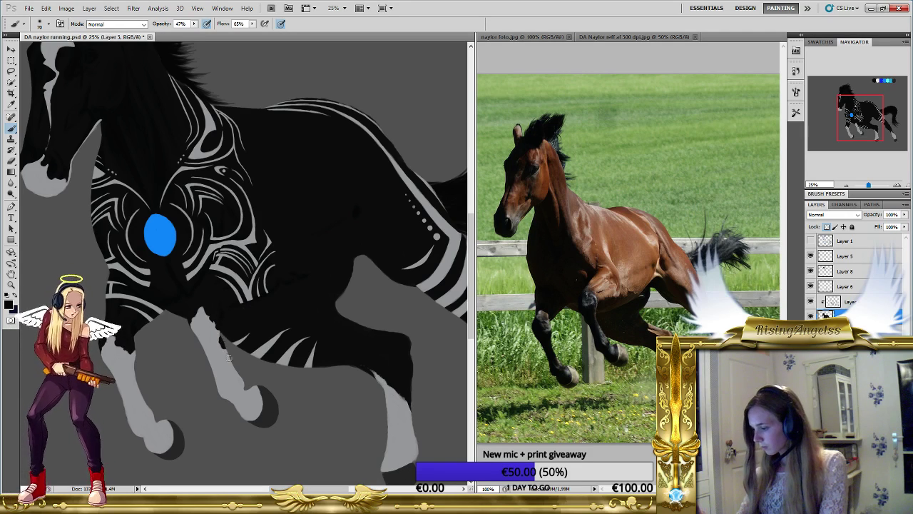
left_click(810, 241)
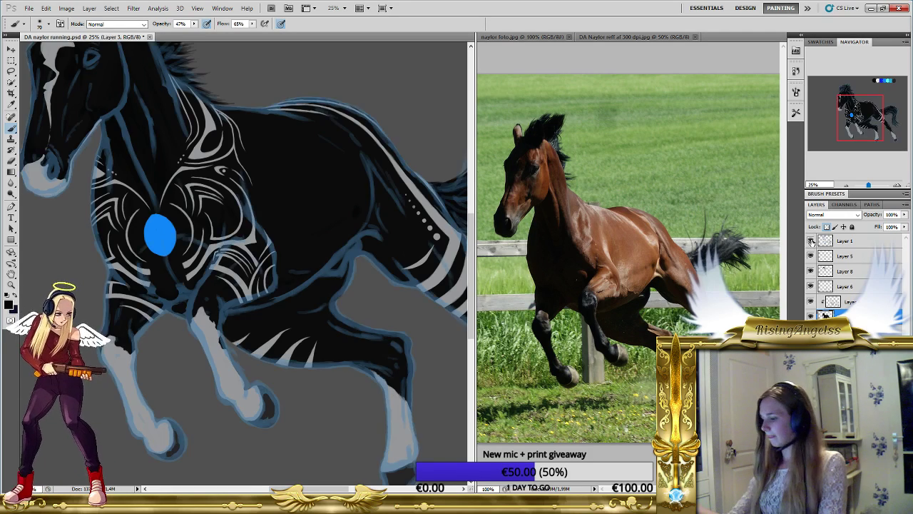
left_click(811, 241)
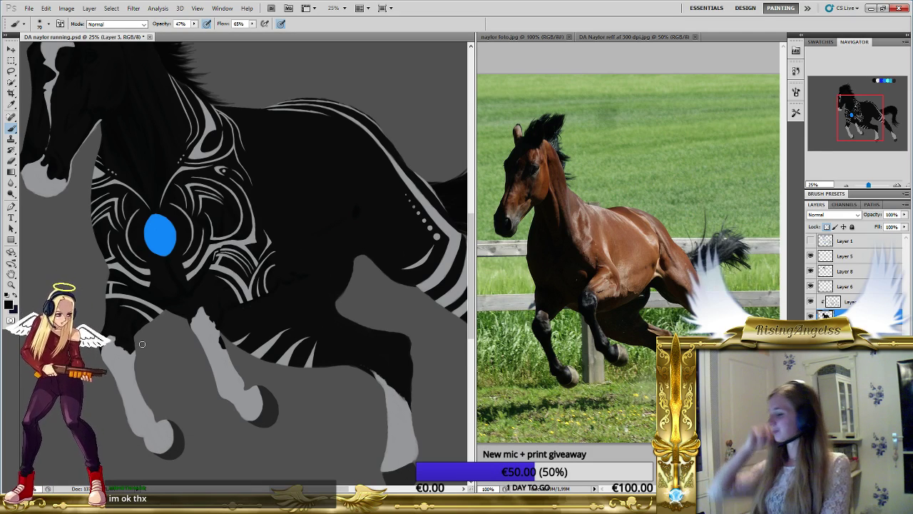
left_click(811, 241)
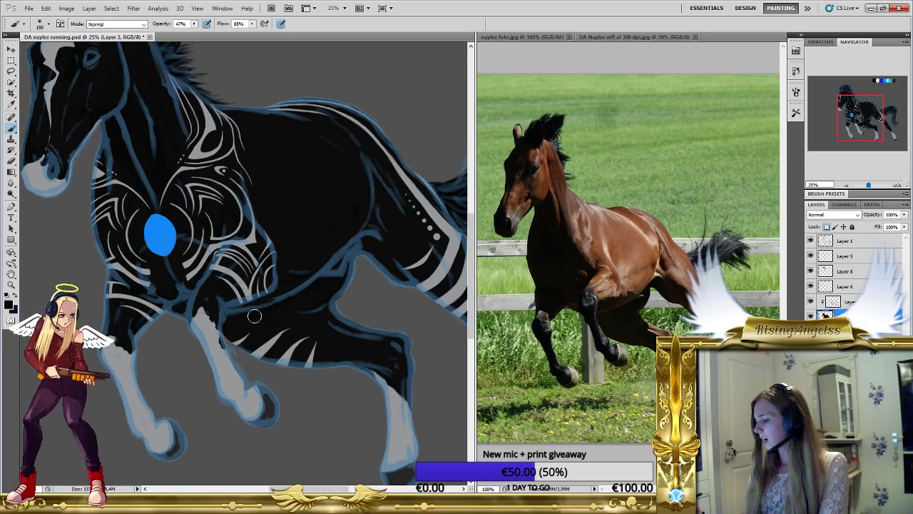
Shade the forward hind leg's thigh below the belly, enlarging the brush to size 175 and to size 300.
mouse_move(307, 286)
left_mouse_down()
mouse_move(171, 239)
mouse_move(318, 303)
left_mouse_up()
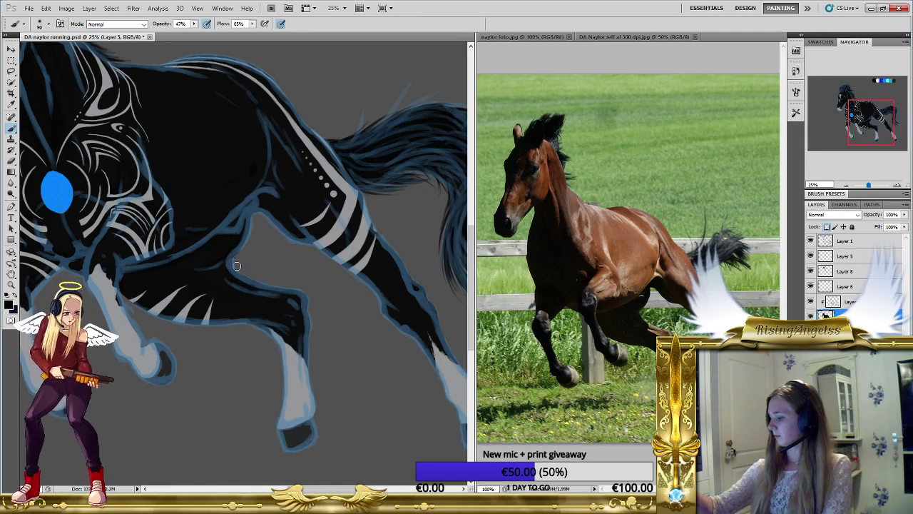
key("bracketright")
key("bracketright")
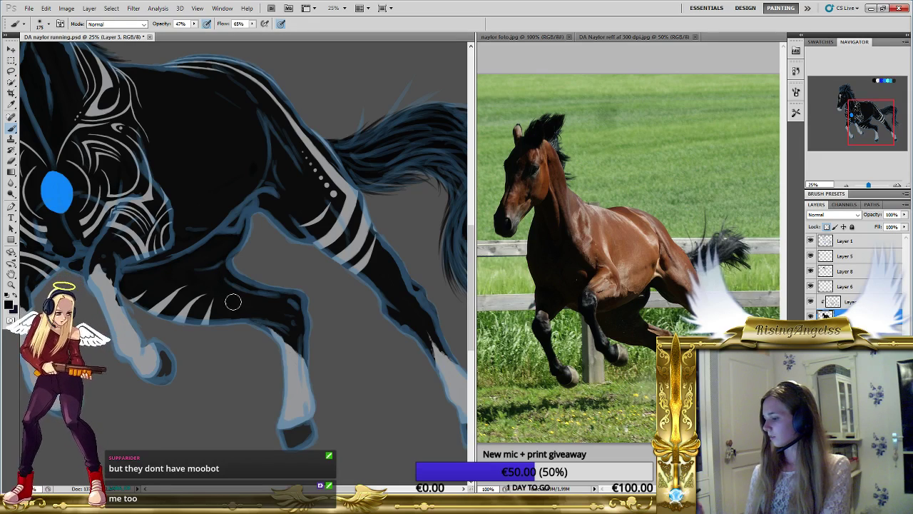
key("bracketright")
key("bracketright")
key("bracketright")
key("bracketright")
key("bracketright")
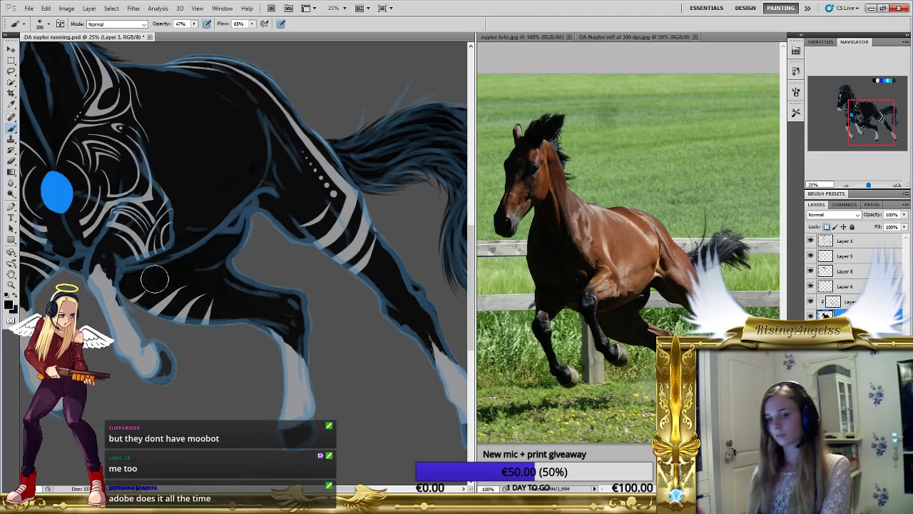
Shade the forward hind leg's hock and underside with brush sizes 100 and 80.
key("bracketleft")
key("bracketleft")
key("bracketleft")
key("bracketleft")
key("bracketleft")
key("bracketleft")
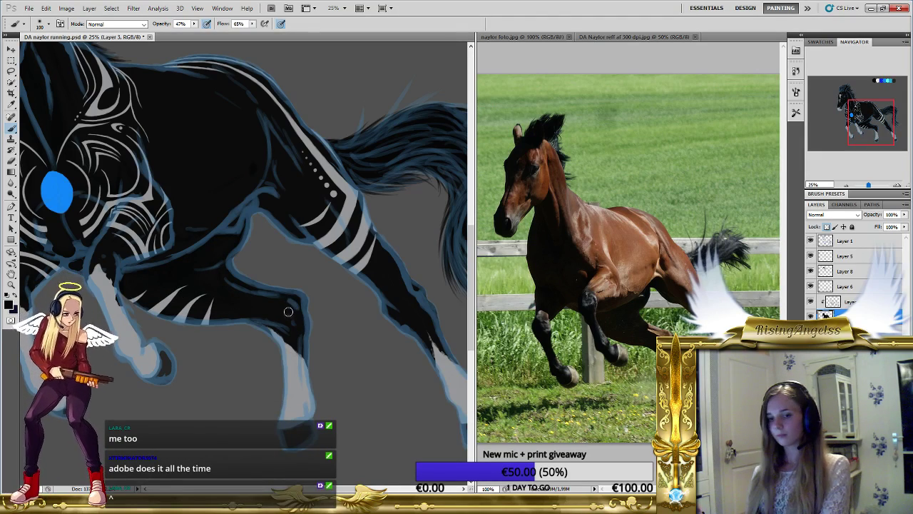
key("bracketleft")
key("bracketleft")
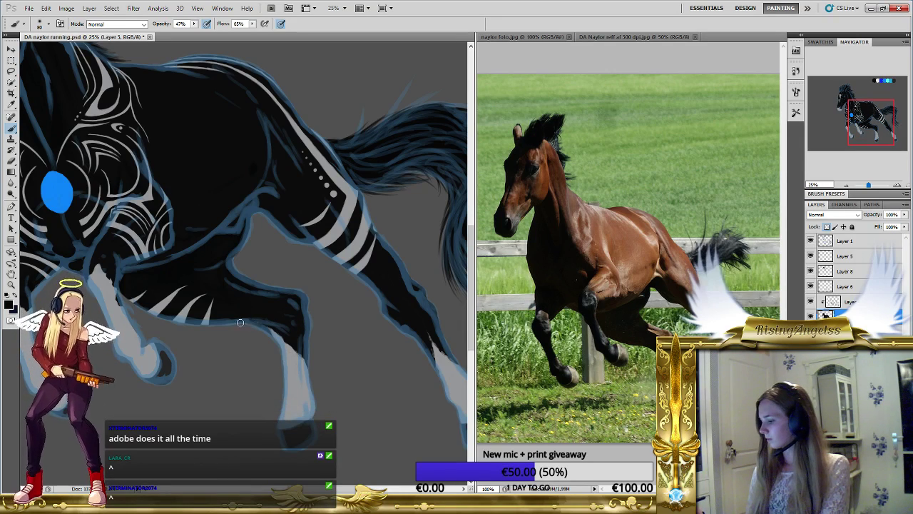
left_click_drag(275, 326, 288, 334)
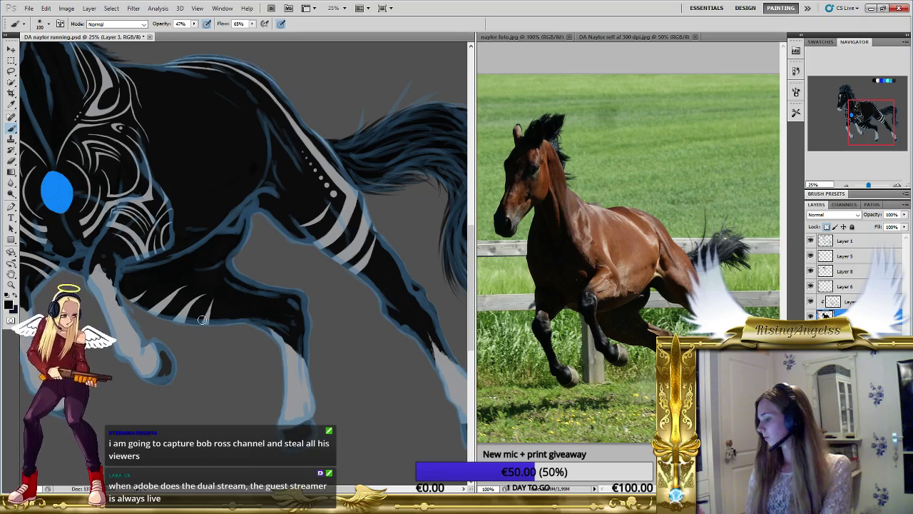
Enlarge the brush to size 175 at the shoulder and hide the clipped layer holding the white markings.
mouse_move(311, 315)
left_mouse_down()
mouse_move(301, 324)
mouse_move(316, 363)
mouse_move(352, 387)
left_mouse_up()
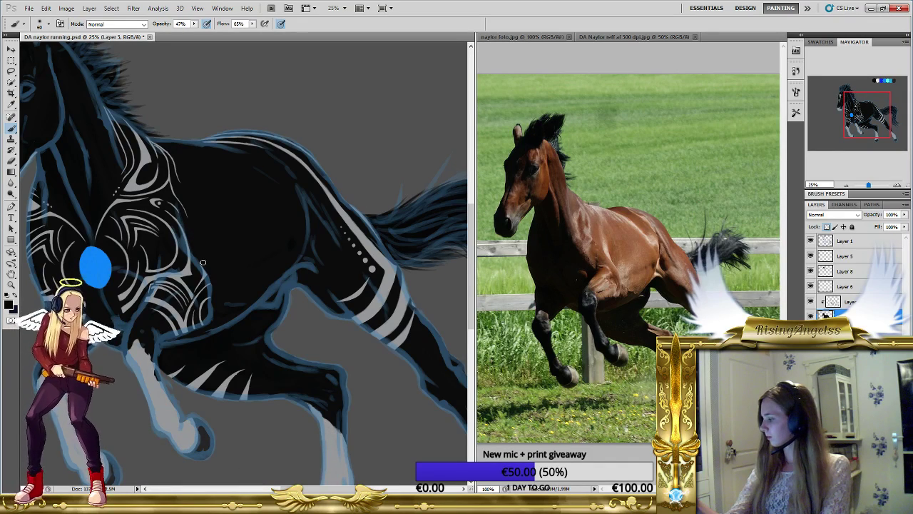
key("bracketright")
key("bracketright")
key("bracketright")
key("bracketright")
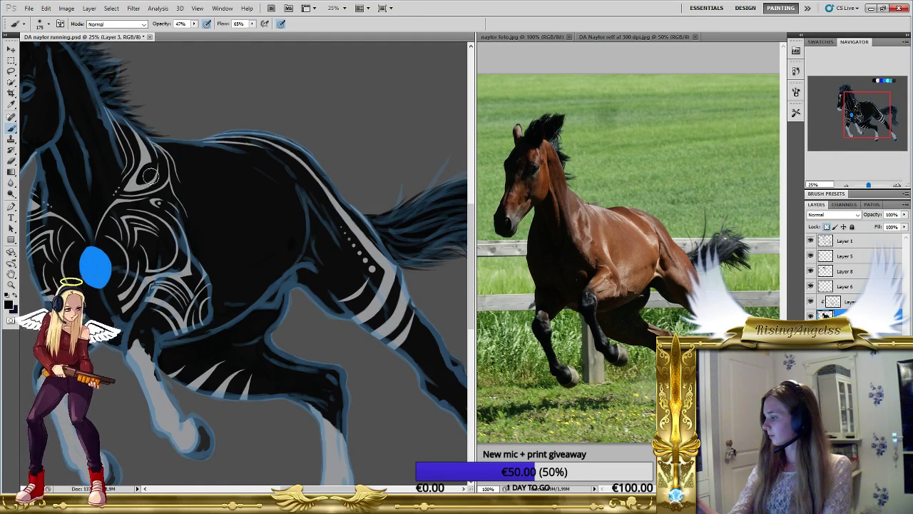
left_click(809, 303)
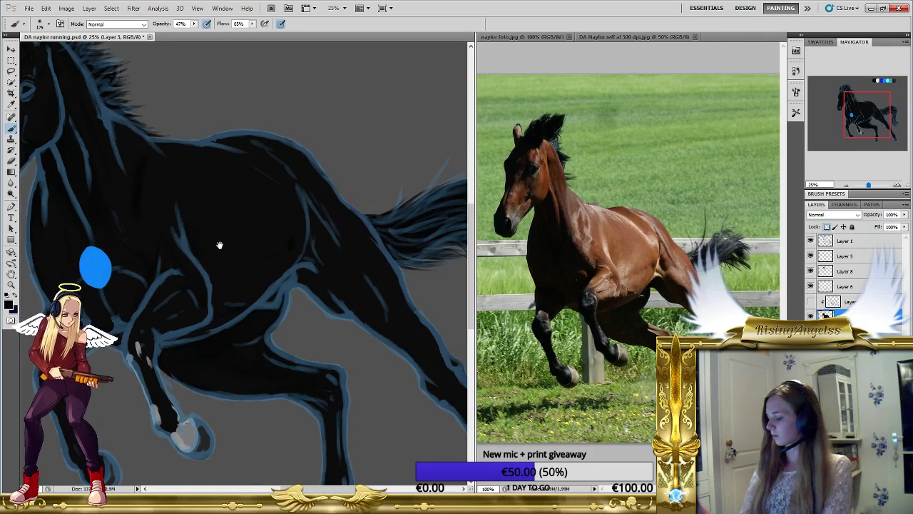
Reduce the brush to size 90 and compare the body with the white markings layer toggled, leaving the markings hidden.
left_click_drag(218, 245, 312, 261)
key("bracketleft")
key("bracketleft")
key("bracketleft")
key("bracketleft")
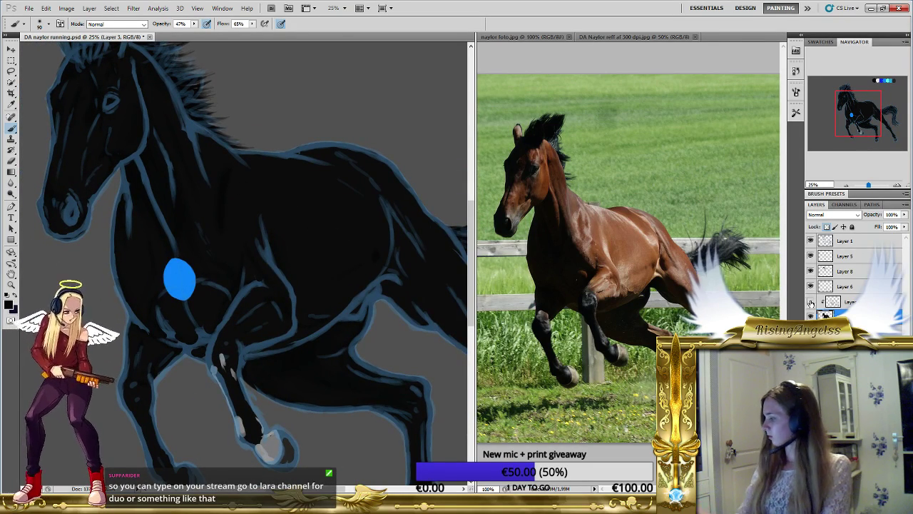
left_click(809, 303)
left_click(809, 303)
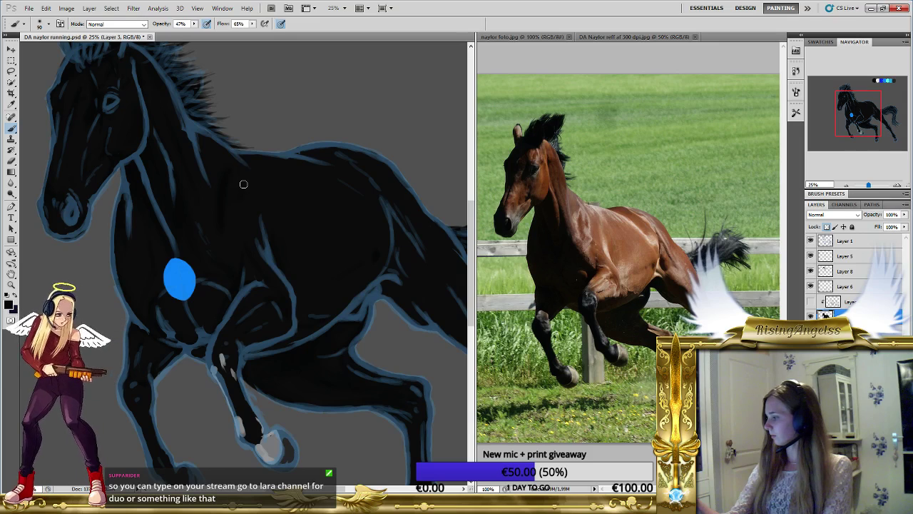
Shade the base of the neck below the mane with brush sizes 175, 125 and 100.
key("bracketright")
key("bracketright")
key("bracketright")
key("bracketright")
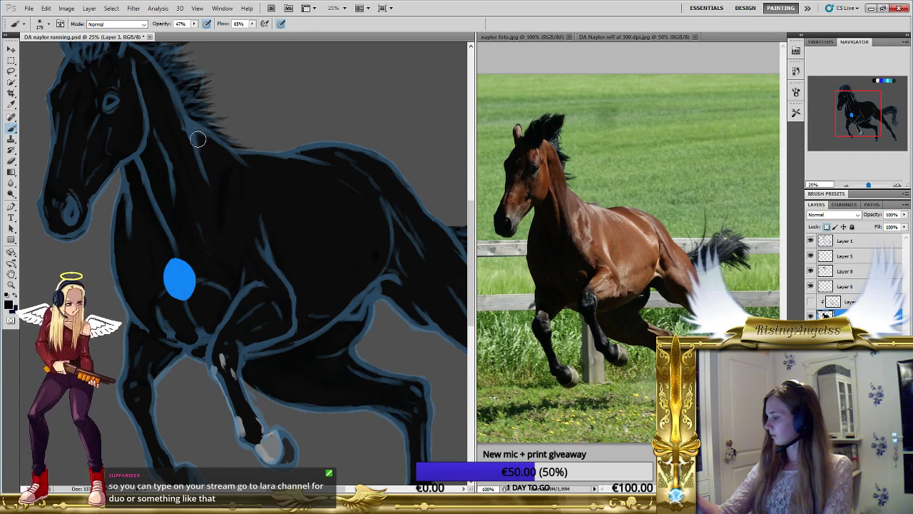
key("bracketleft")
key("bracketleft")
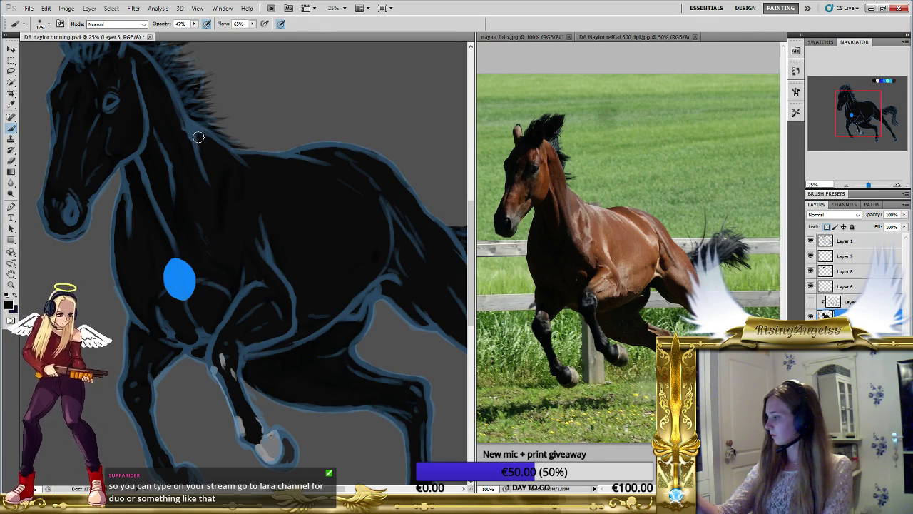
key("bracketleft")
key("bracketleft")
key("bracketleft")
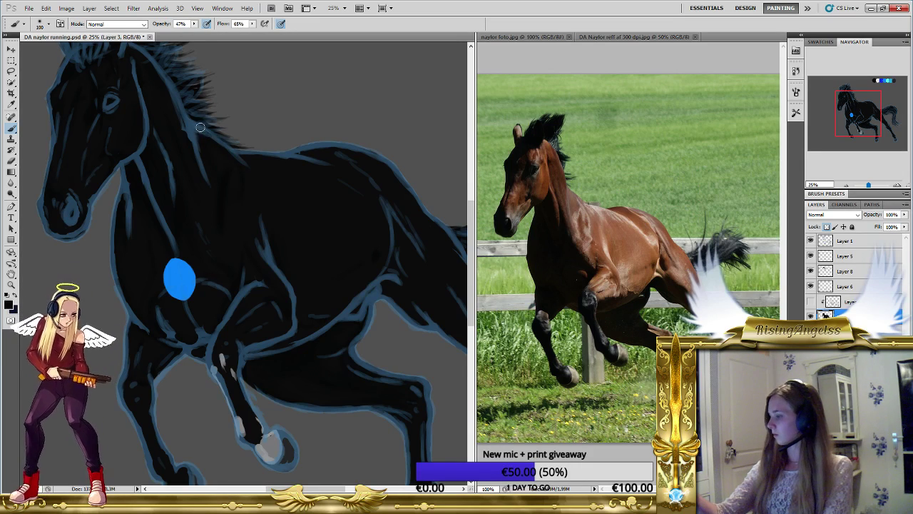
Shade the shoulder between the neck and the upper foreleg with brush sizes 50 and 125.
key("bracketleft")
key("bracketleft")
key("bracketleft")
key("bracketleft")
key("bracketleft")
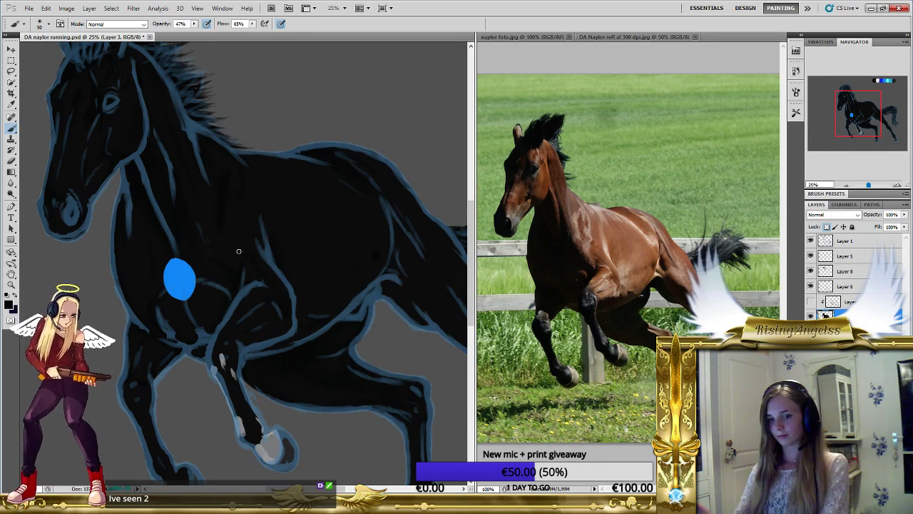
key("bracketright")
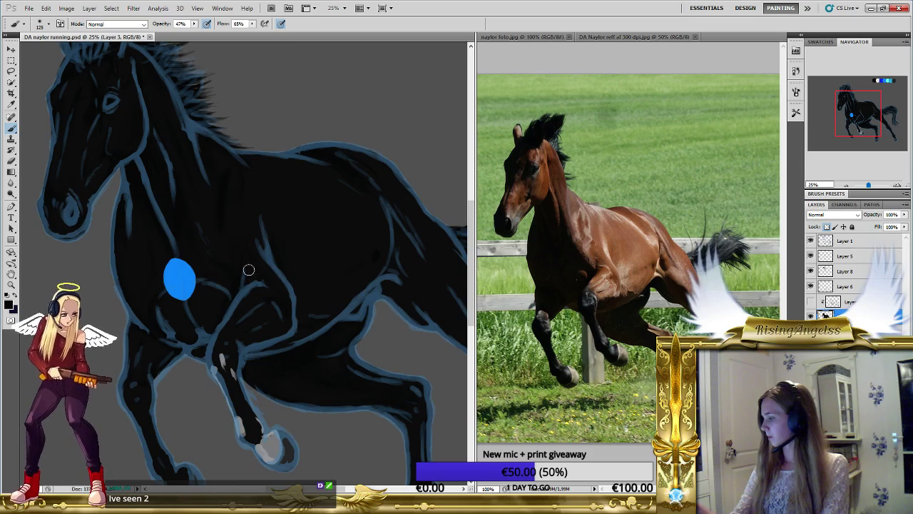
key("bracketleft")
key("bracketleft")
key("bracketleft")
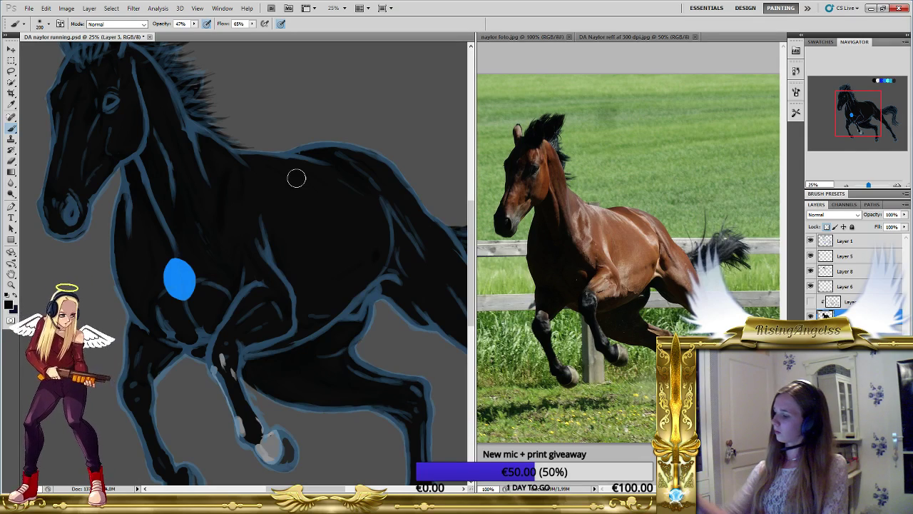
Enlarge the brush to size 600 for broad shading across the back and barrel behind the shoulder.
key("bracketright")
key("bracketright")
key("bracketright")
key("bracketright")
key("bracketright")
key("bracketright")
key("bracketright")
key("bracketright")
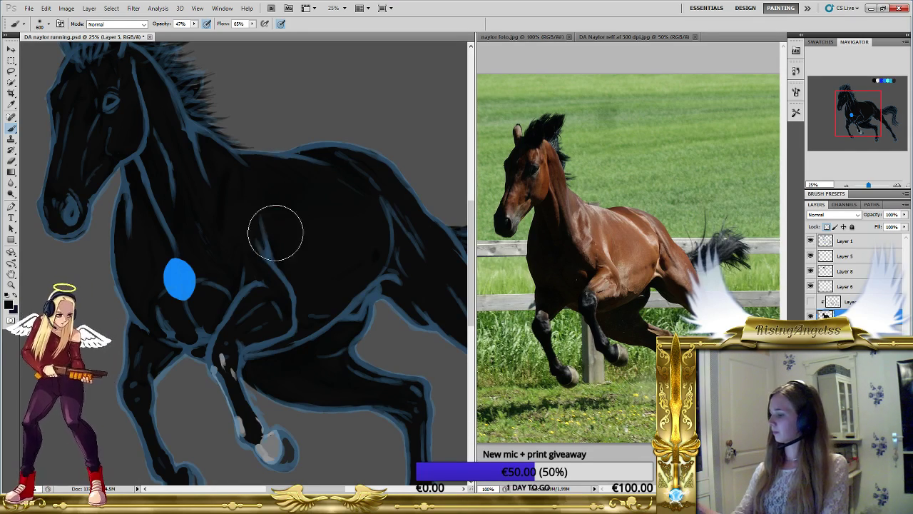
Shade the flank and belly line in front of the hind leg with brush sizes 200, 250 and 125.
key("bracketleft")
key("bracketleft")
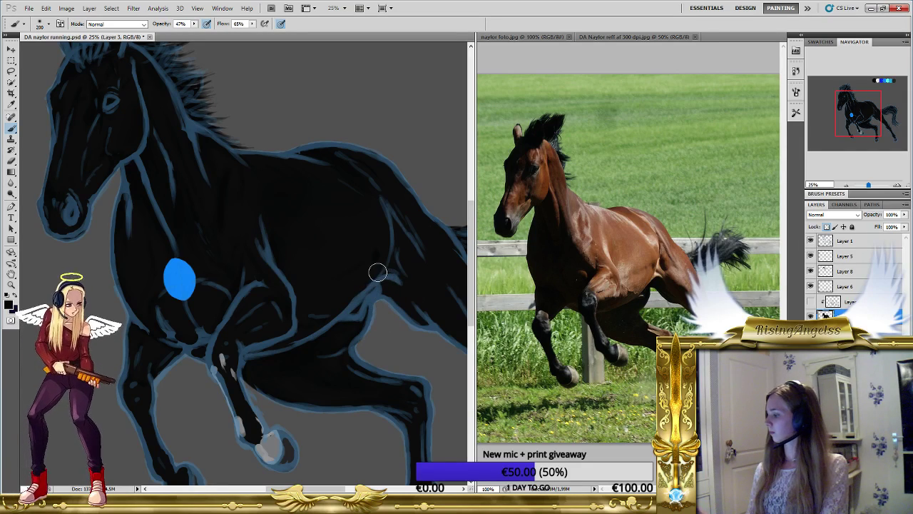
key("bracketleft")
key("bracketleft")
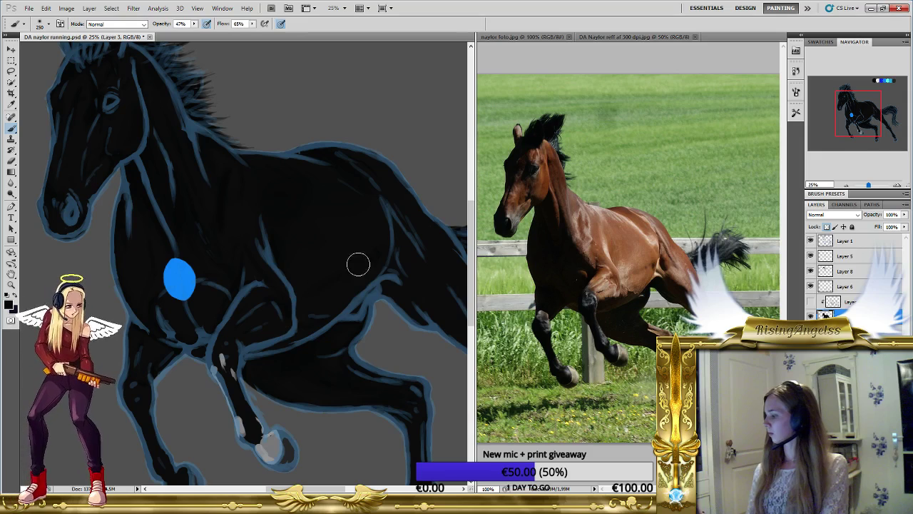
key("bracketleft")
key("bracketleft")
key("bracketleft")
key("bracketleft")
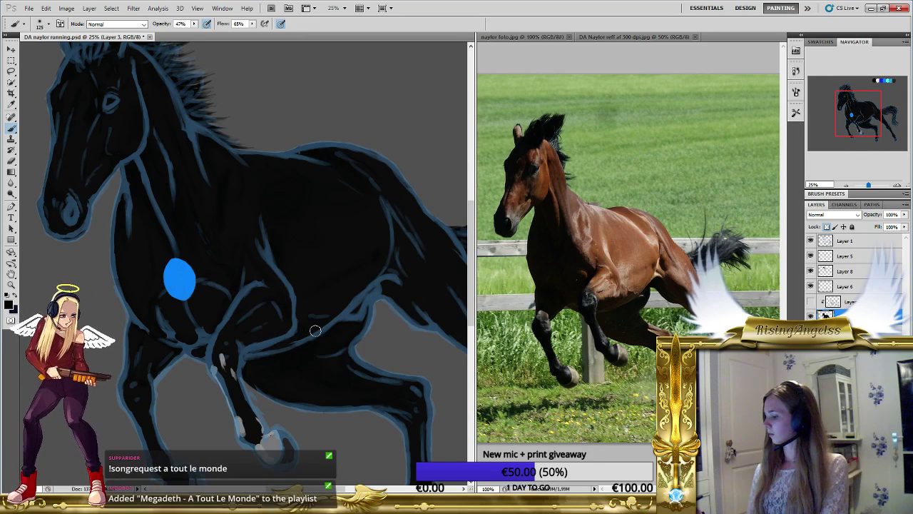
key("bracketright")
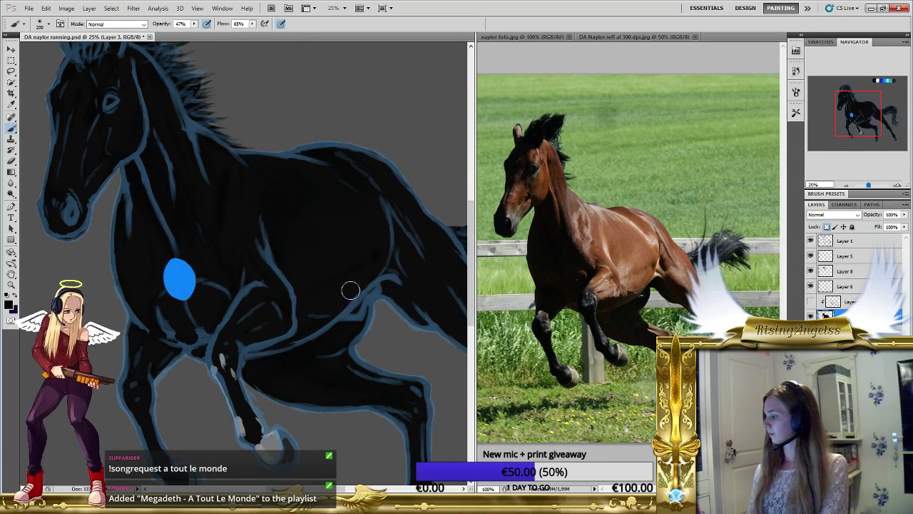
Shade the flank crease above the hind leg with brush sizes 125 and 50, and hide the Layer 1 sketch.
key("bracketleft")
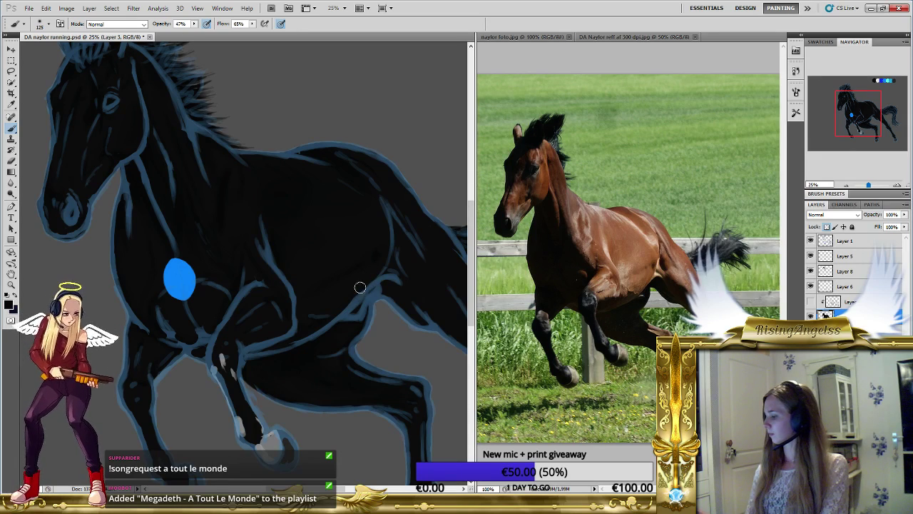
key("bracketleft")
key("bracketleft")
key("bracketleft")
key("bracketleft")
key("bracketleft")
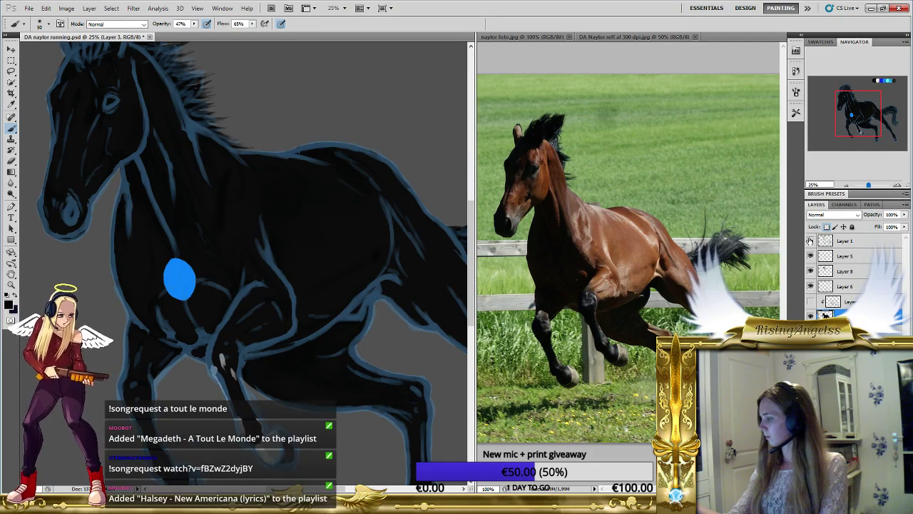
key("ctrl+comma")
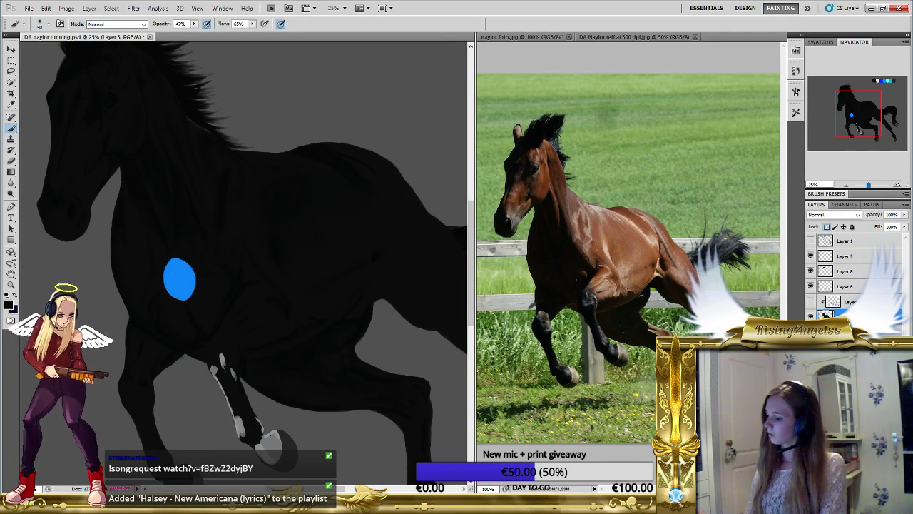
Shade the flank fold and groin with brush sizes 50 and 80, toggling the Layer 1 sketch as a guide.
left_click(811, 242)
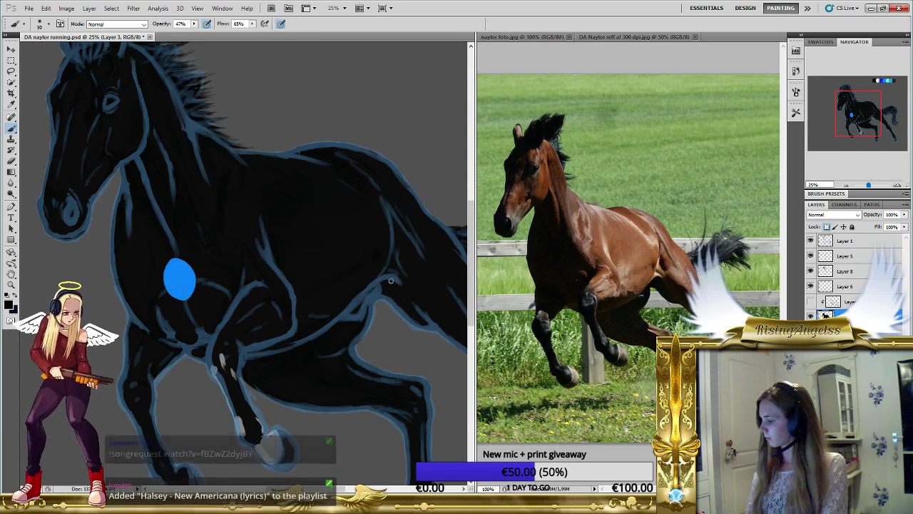
left_click(811, 241)
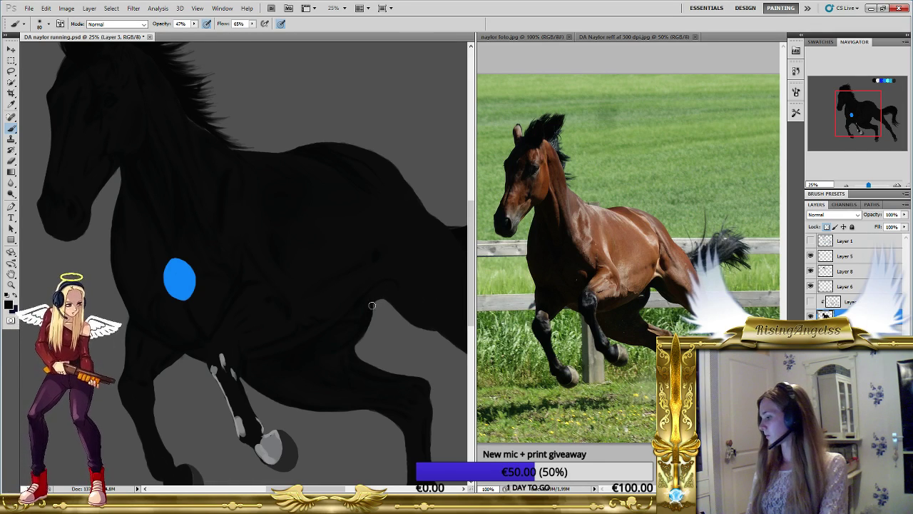
left_click(810, 240)
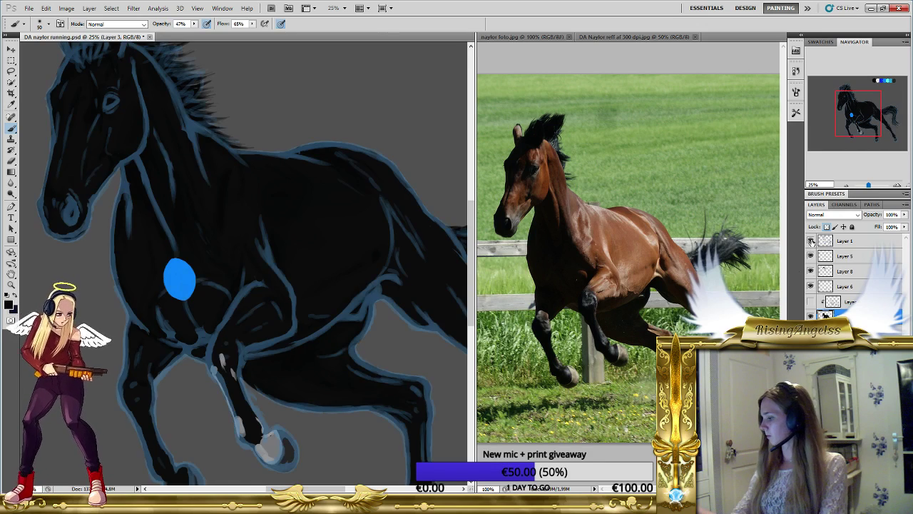
left_click(810, 240)
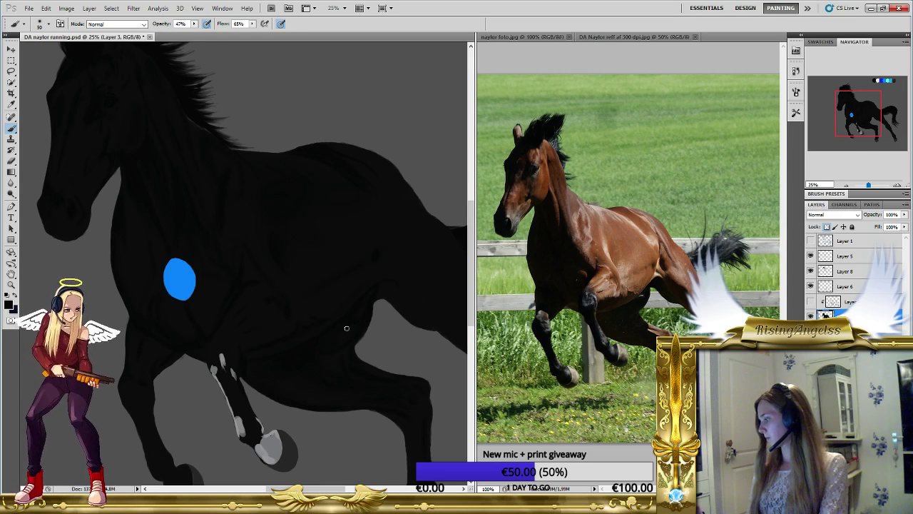
key("bracketright")
key("bracketright")
key("bracketright")
key("bracketright")
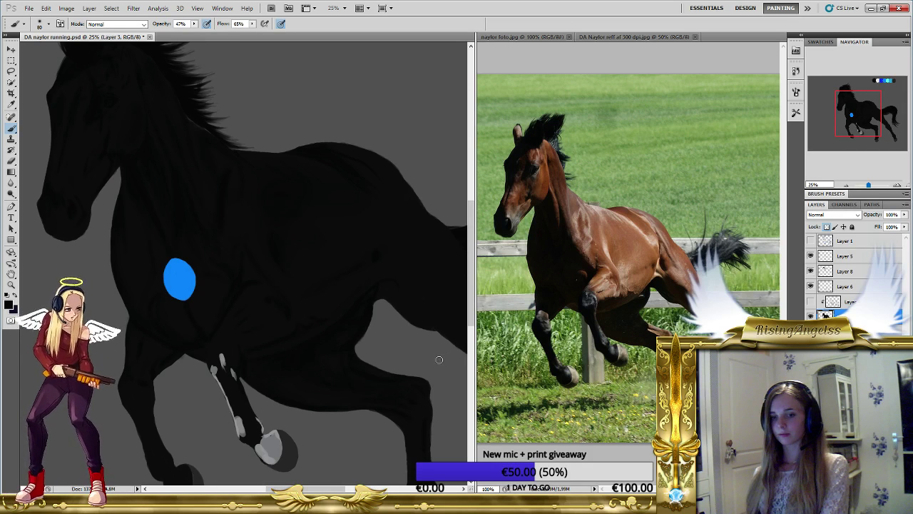
Shade the hip and upper thigh with brush sizes between 30 and 80, checking the contours against the Layer 1 sketch.
left_click_drag(377, 347, 321, 343)
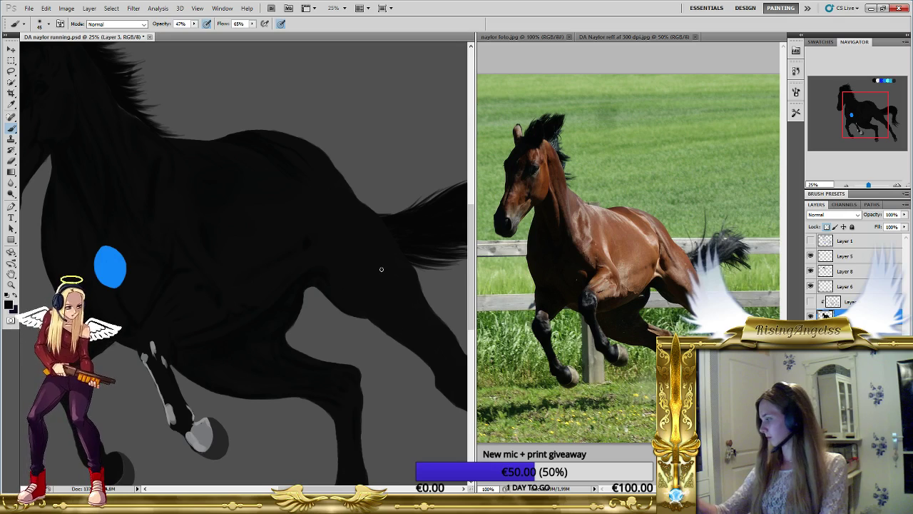
left_click(810, 240)
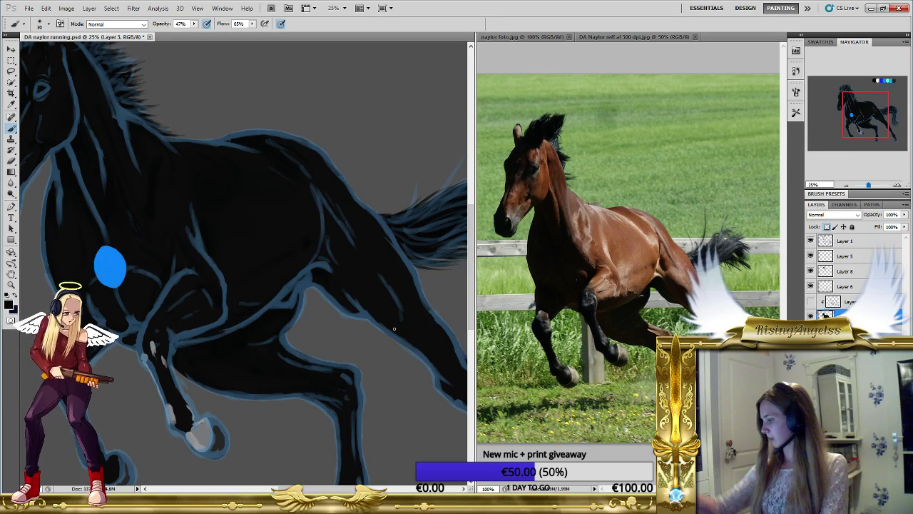
left_click(810, 240)
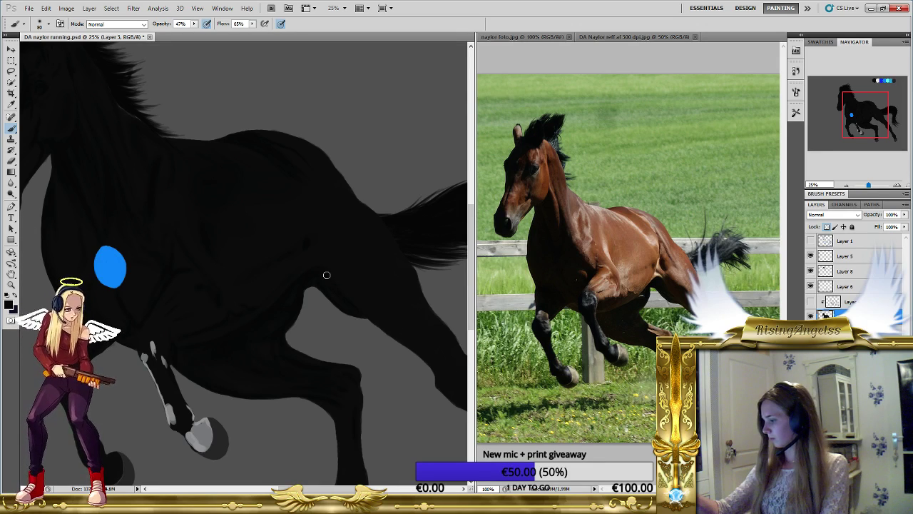
key("ctrl+z")
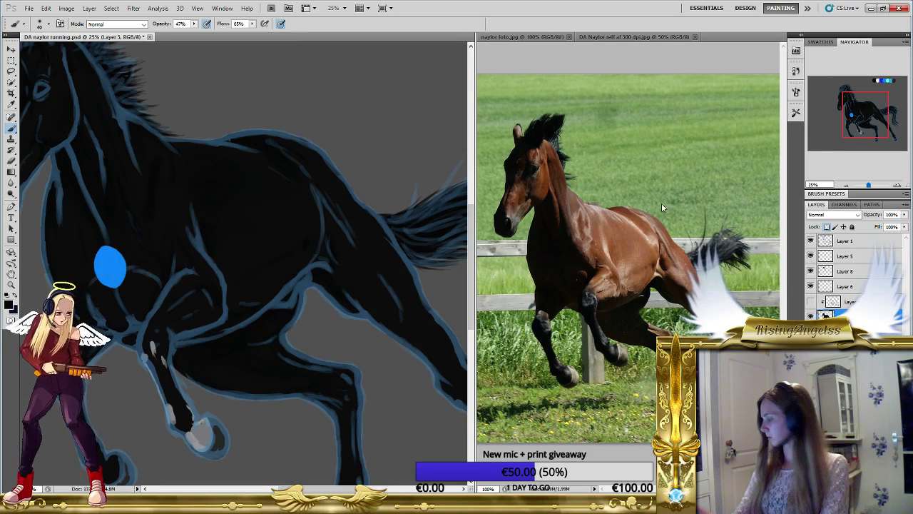
left_click(810, 240)
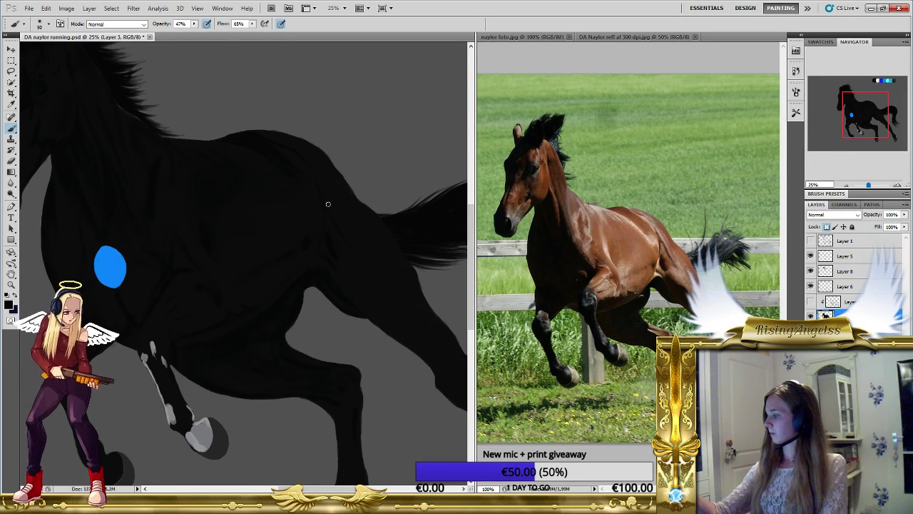
Enlarge the brush to sizes 200 and 500 for broad shading of the hindquarters near the tail base.
key("bracketright")
key("bracketright")
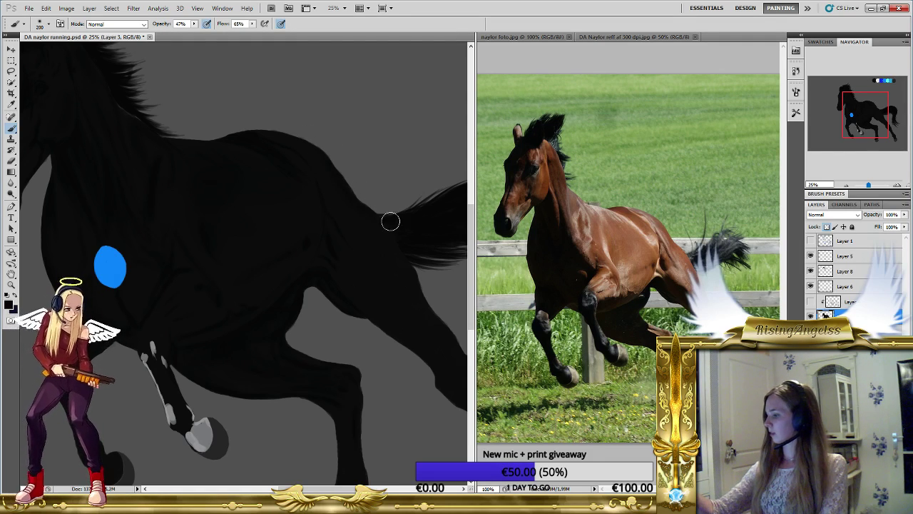
key("bracketright")
key("bracketright")
key("bracketright")
key("bracketright")
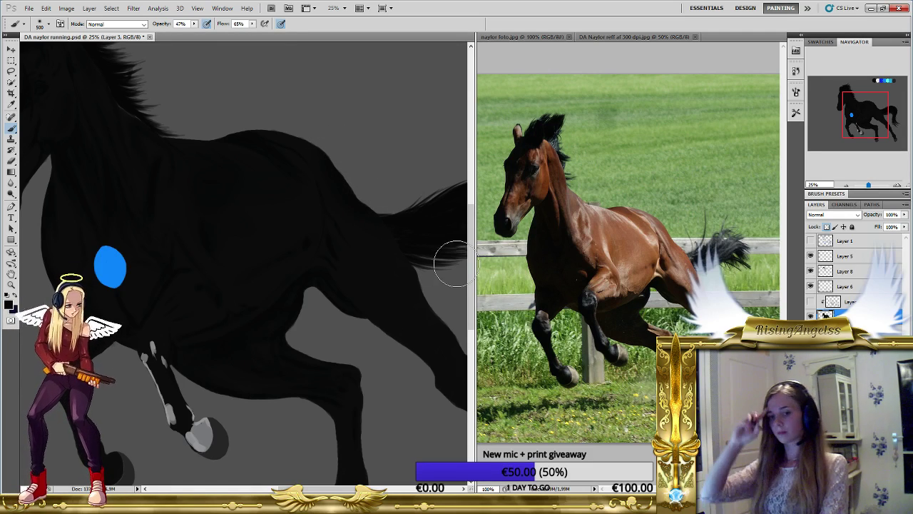
Shade the thigh of the trailing hind leg with brush sizes 200 and 80.
left_click_drag(346, 336, 289, 299)
key("bracketleft")
key("bracketleft")
key("bracketleft")
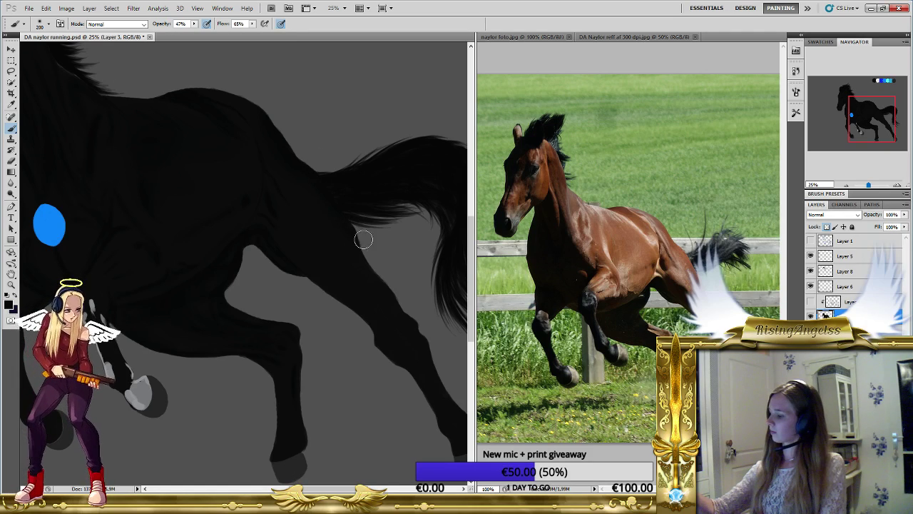
key("bracketright")
key("bracketleft")
key("bracketleft")
key("bracketleft")
key("bracketleft")
key("bracketleft")
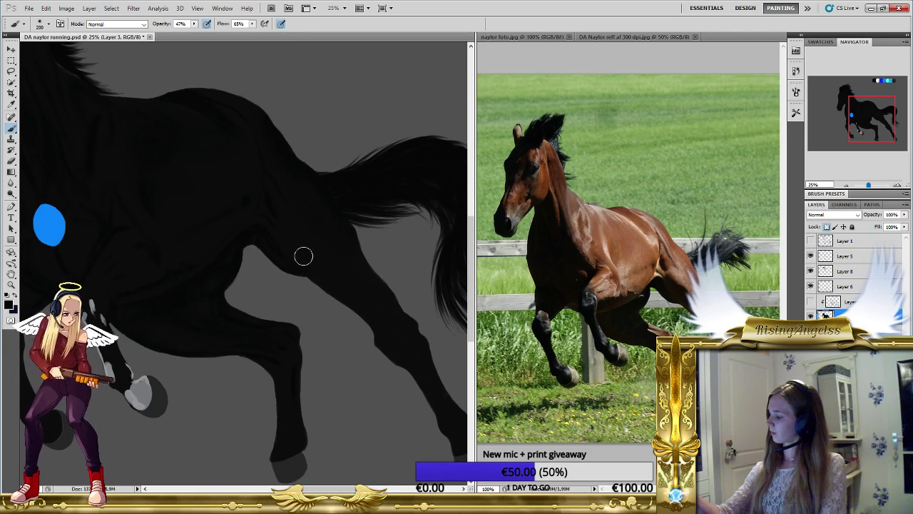
key("bracketleft")
key("bracketleft")
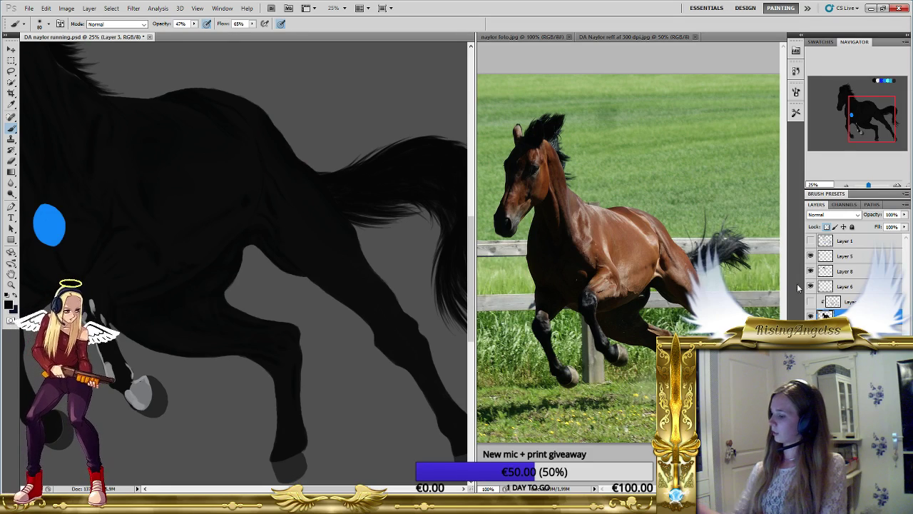
Shade the thigh's lower edge toward the hock with brush sizes 125, 175, 200 and 90, using the Layer 1 sketch as a guide.
key("ctrl+z")
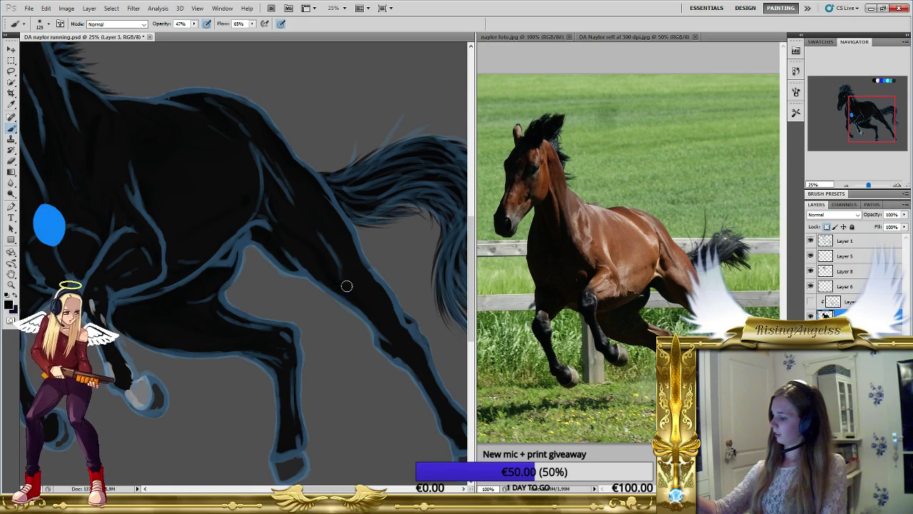
left_click(811, 241)
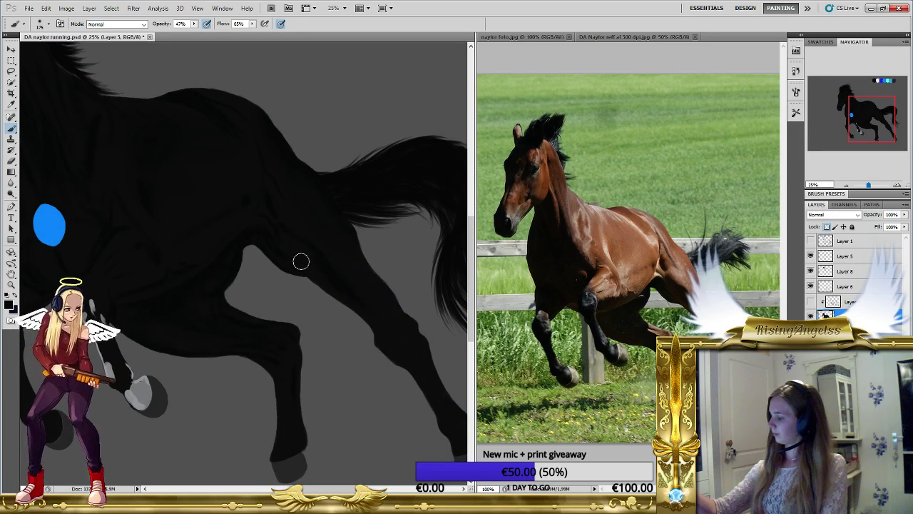
key("bracketright")
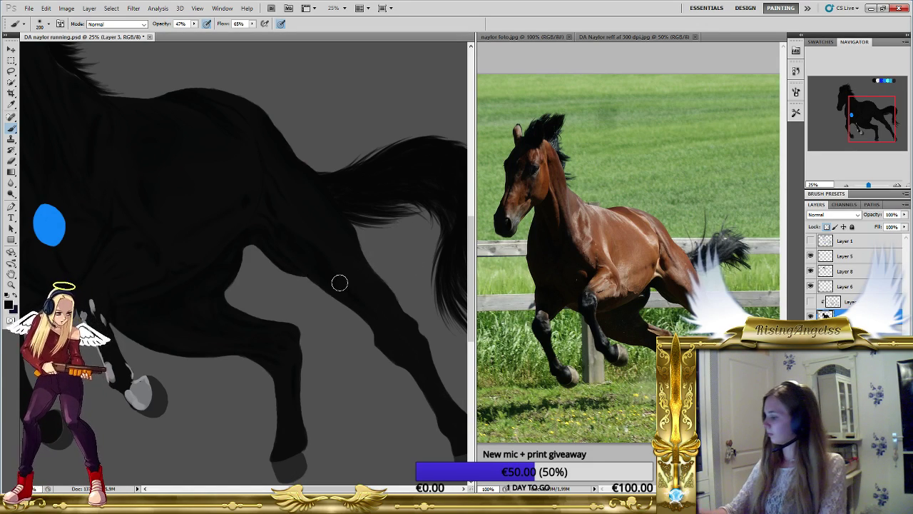
key("bracketleft")
key("bracketleft")
key("bracketleft")
key("bracketleft")
key("bracketleft")
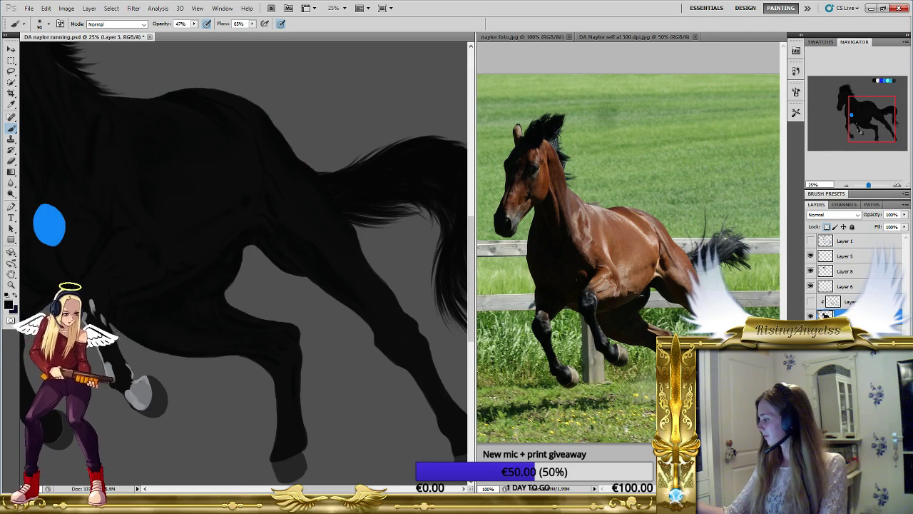
Shade the trailing hind leg's hock and lower leg with brush sizes 90, 70 and 50, toggling the Layer 1 sketch.
left_click(811, 242)
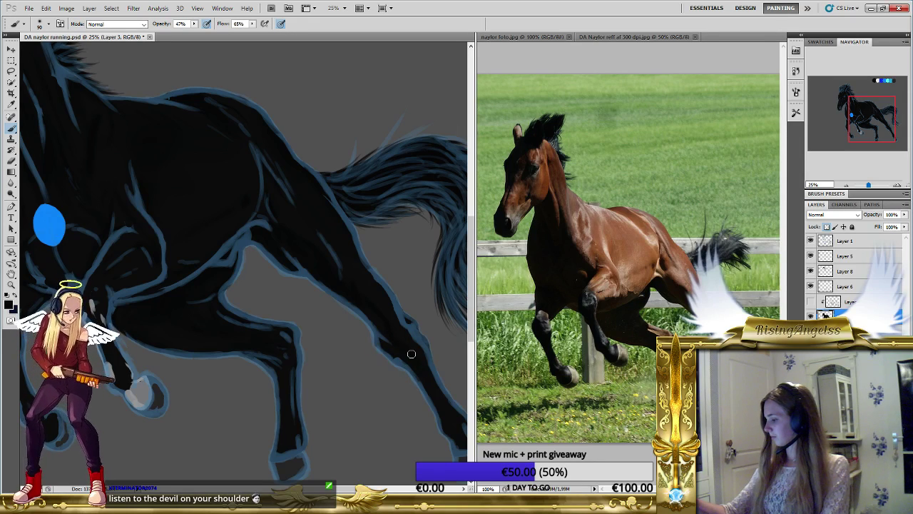
left_click(810, 241)
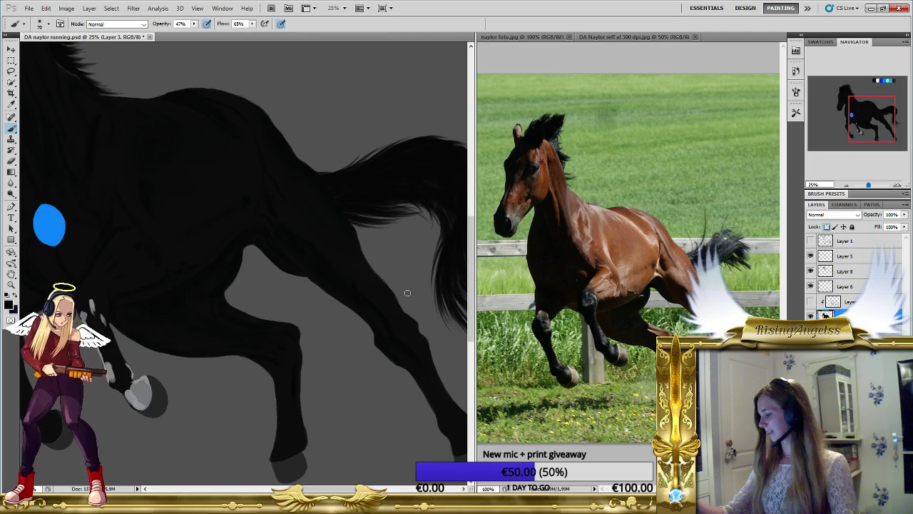
left_click_drag(344, 366, 298, 339)
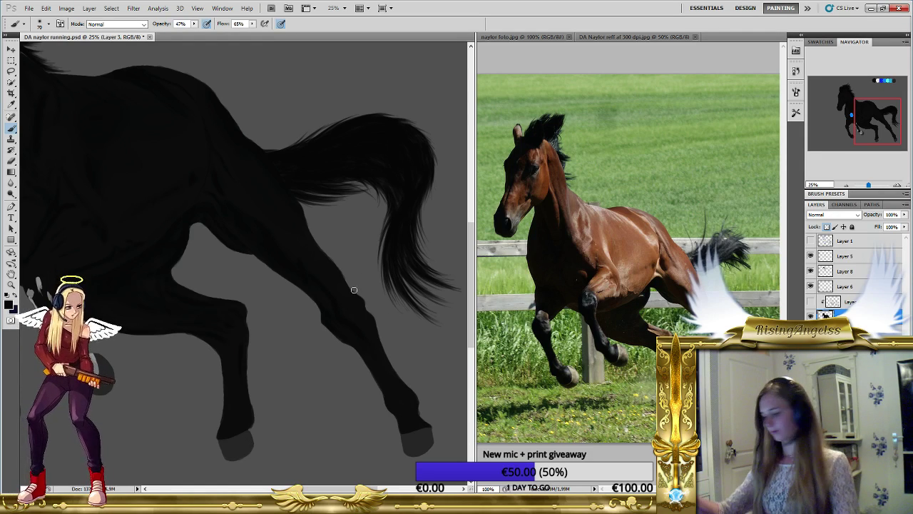
left_click(810, 240)
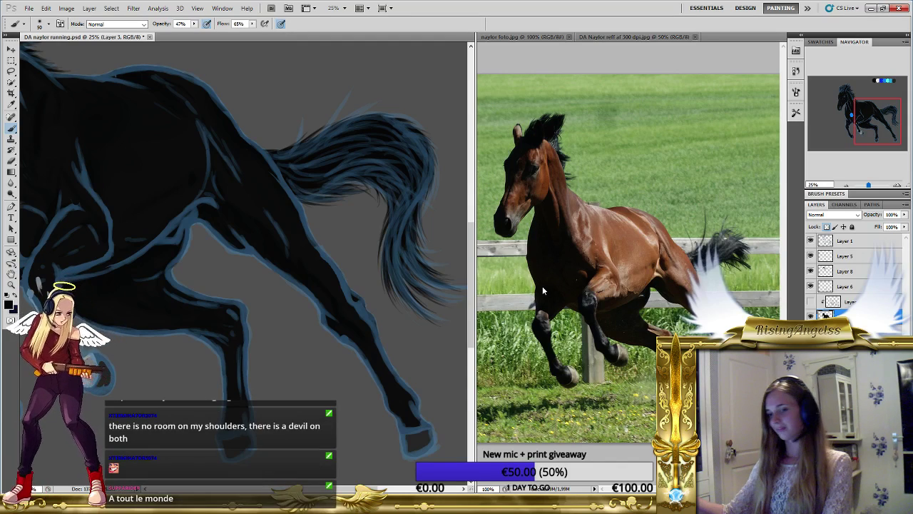
left_click(810, 242)
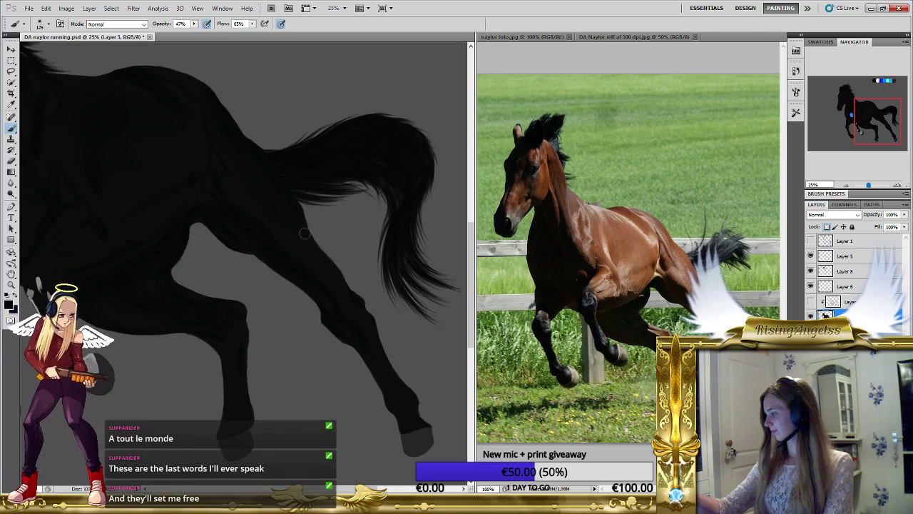
Blend the shading on the back of the thigh down to the hock with brush sizes 200, 400 and 150.
key("bracketright")
key("bracketright")
key("bracketright")
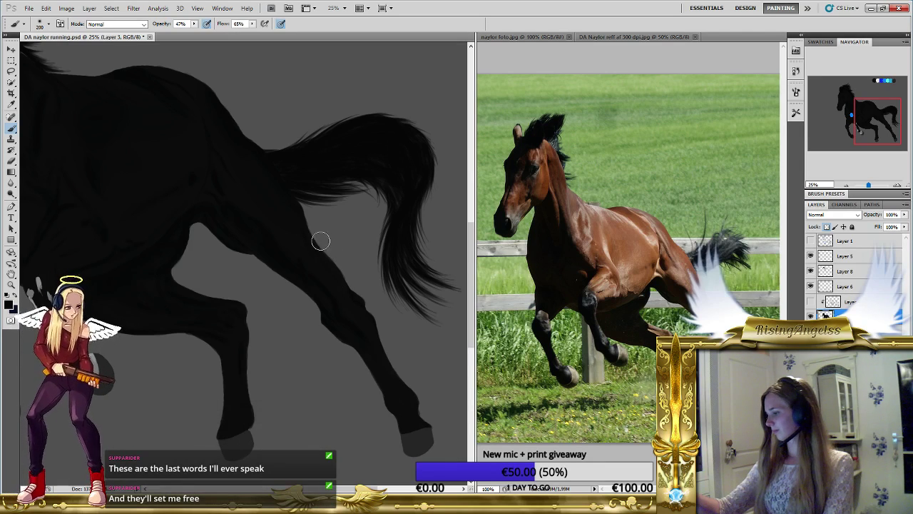
key("bracketright")
key("bracketright")
key("bracketright")
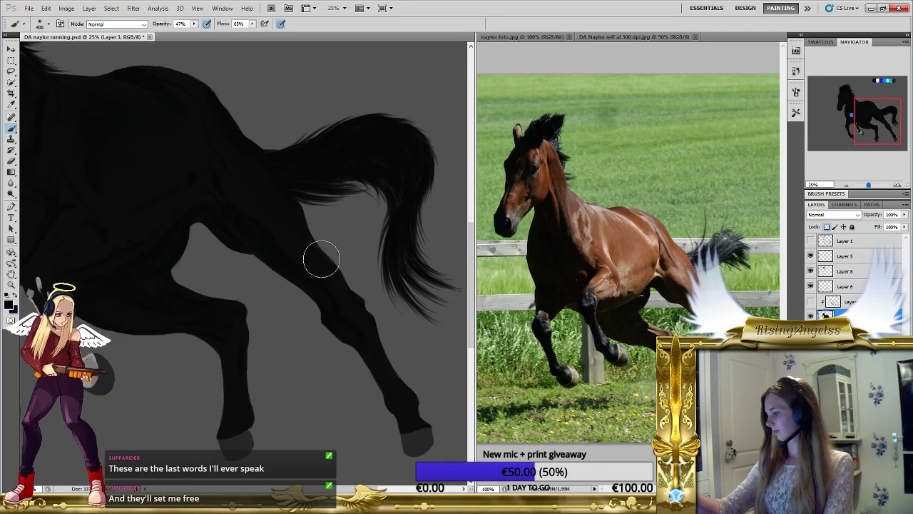
key("bracketleft")
key("bracketleft")
key("bracketleft")
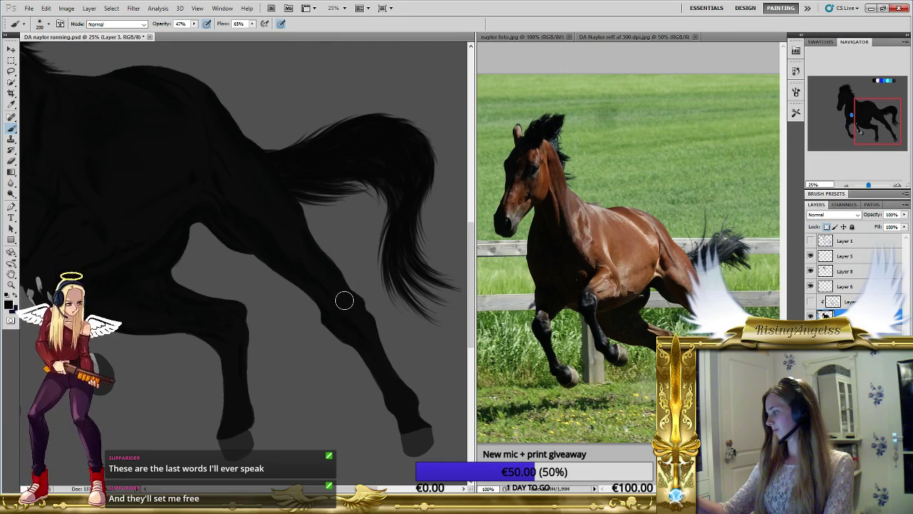
key("bracketleft")
key("bracketleft")
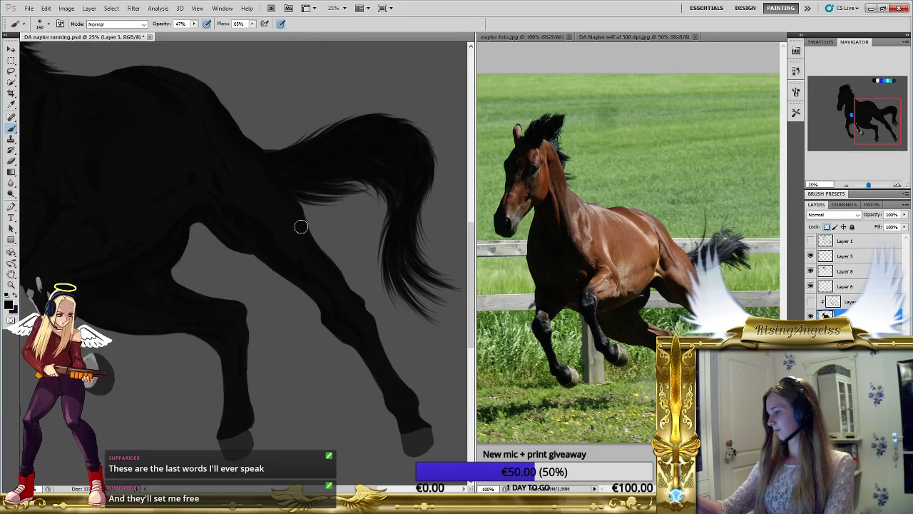
Return to the barrel and enlarge the brush to size 500 for broad shading of the belly behind the foreleg.
left_click_drag(279, 312, 406, 378)
key("bracketright")
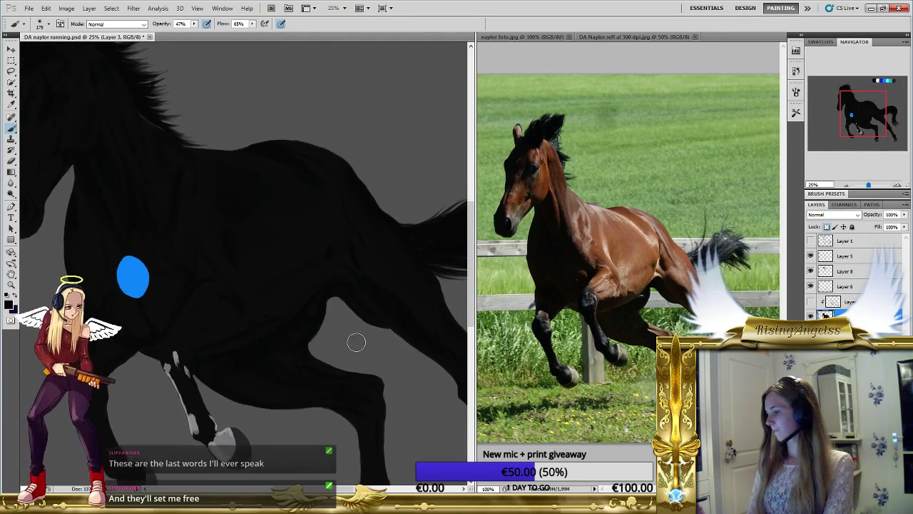
key("bracketright")
key("bracketright")
key("bracketright")
key("bracketright")
key("bracketright")
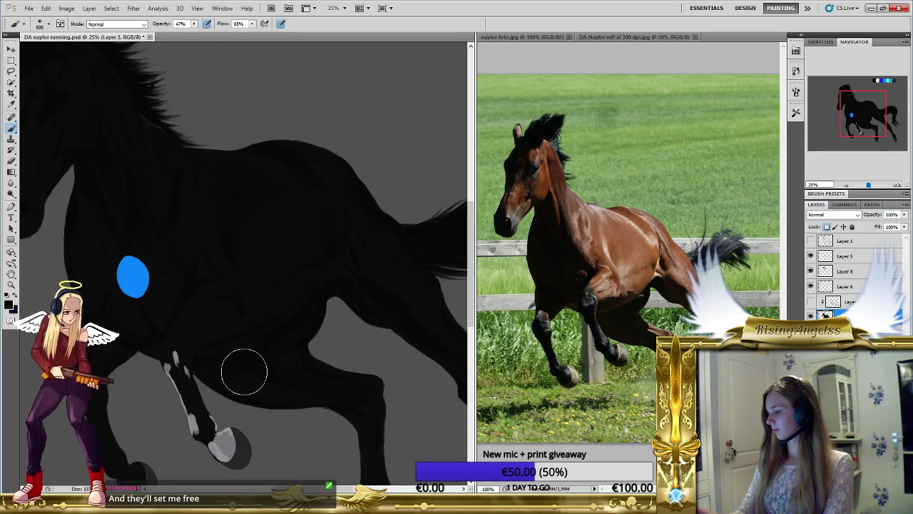
Reduce the brush to size 100 for finer belly shading and show the Layer 1 sketch.
key("bracketleft")
key("bracketleft")
key("bracketleft")
key("bracketleft")
key("bracketleft")
key("bracketleft")
key("bracketleft")
key("bracketleft")
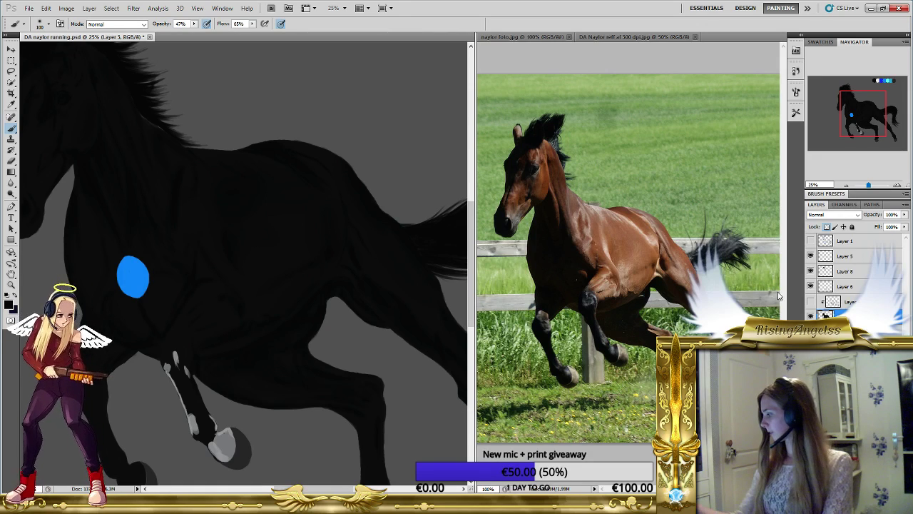
left_click(810, 241)
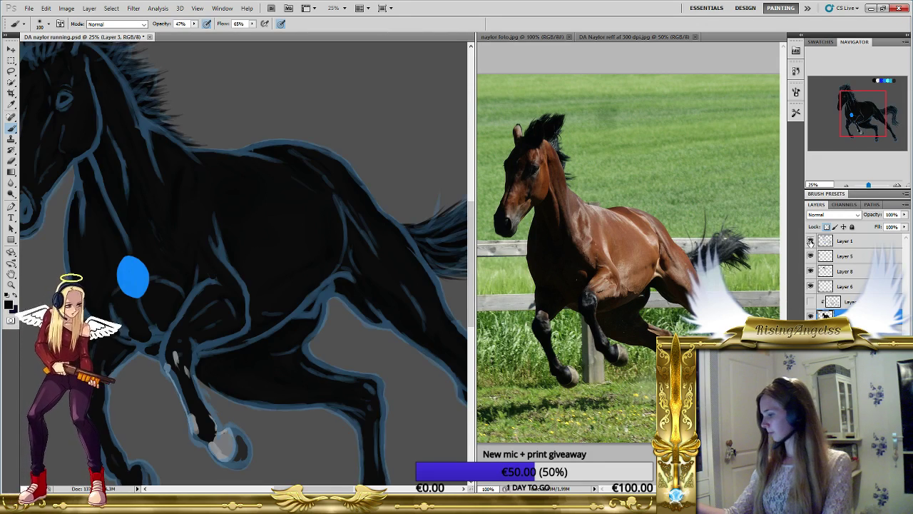
Shade the belly behind the foreleg with brush size 70, toggling the Layer 1 sketch as a guide and leaving it hidden.
left_click(811, 241)
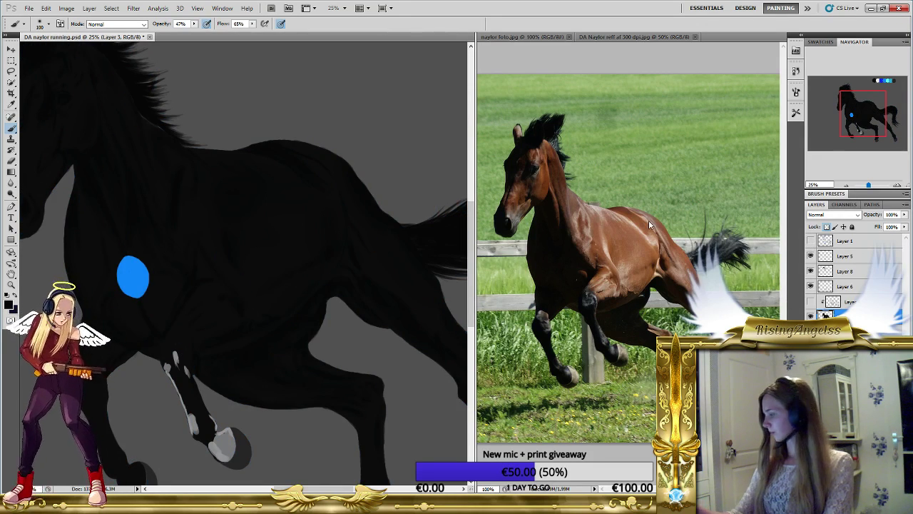
left_click(810, 241)
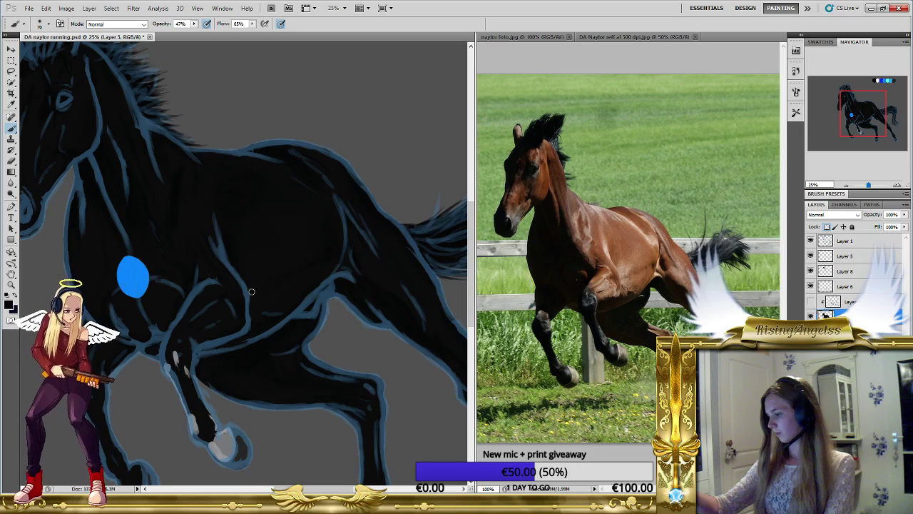
key("ctrl+comma")
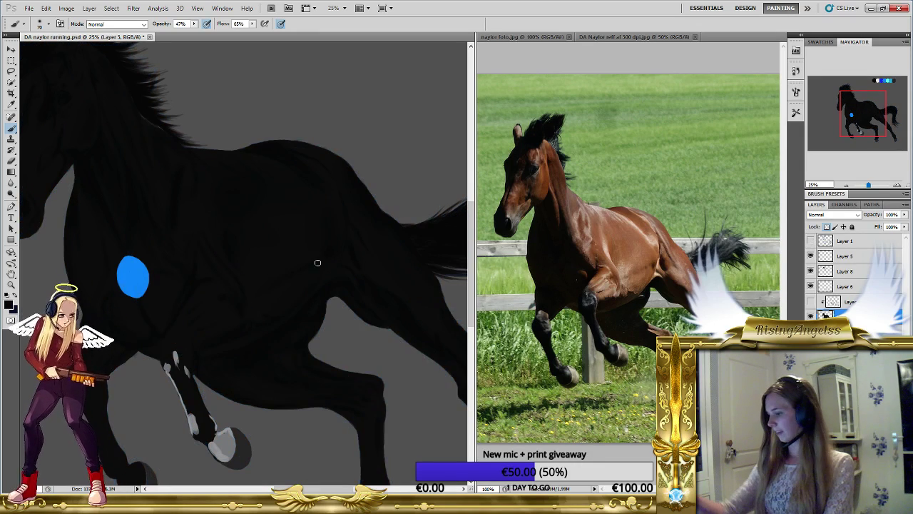
left_click(811, 241)
left_click(811, 241)
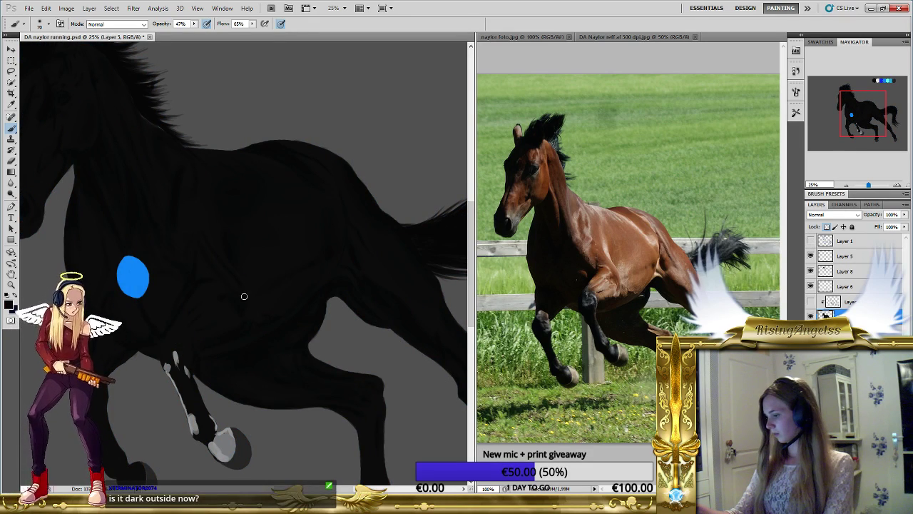
Shade the area behind the shoulder and above the elbow with brush sizes 150, 125 and 70.
key("bracketright")
key("bracketright")
key("bracketright")
key("bracketright")
key("bracketright")
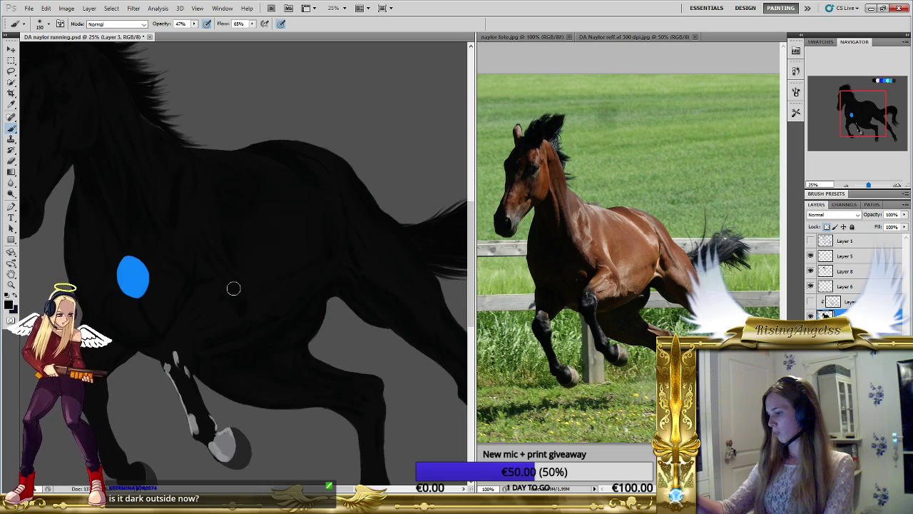
key("bracketleft")
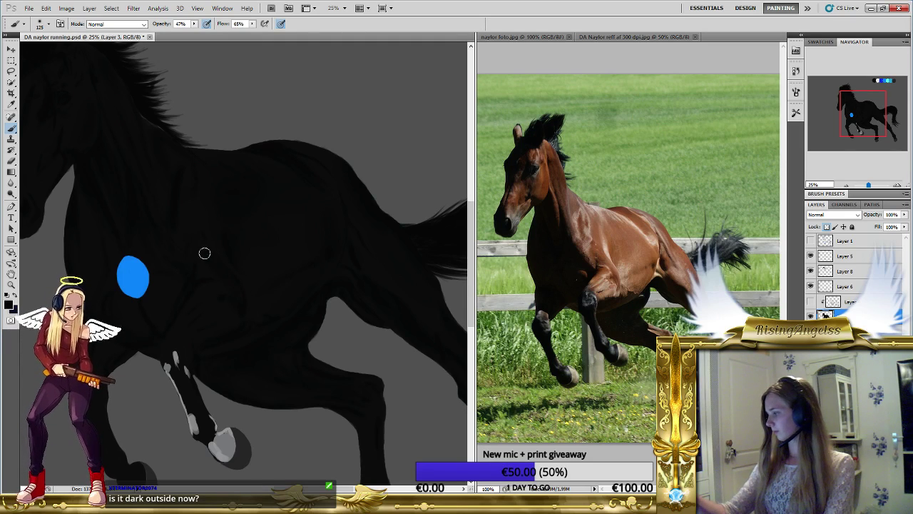
key("bracketleft")
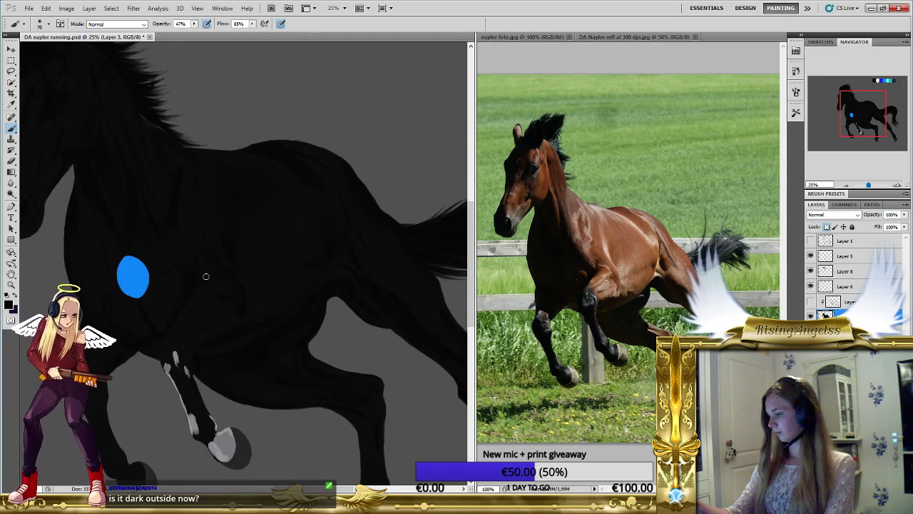
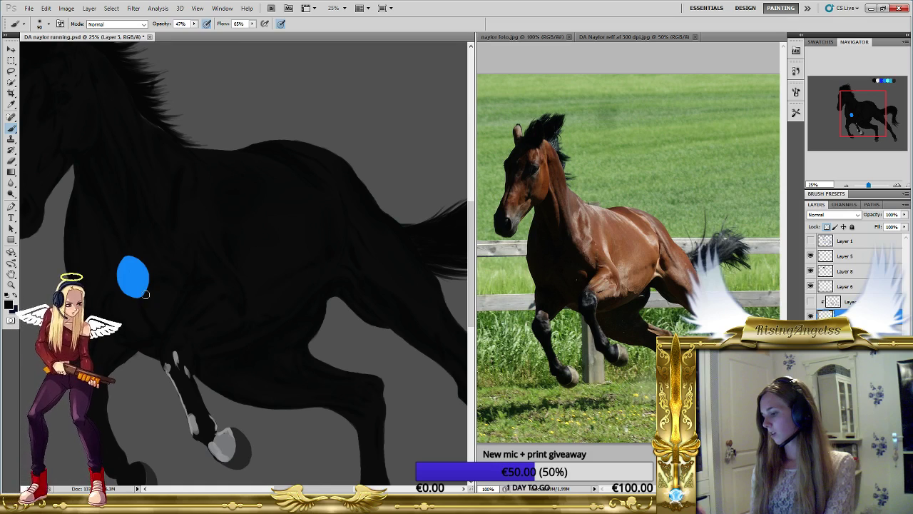
Continue shading the chest and the ribs behind the elbow with brush sizes 90, 45 and 125.
key("bracketright")
key("bracketright")
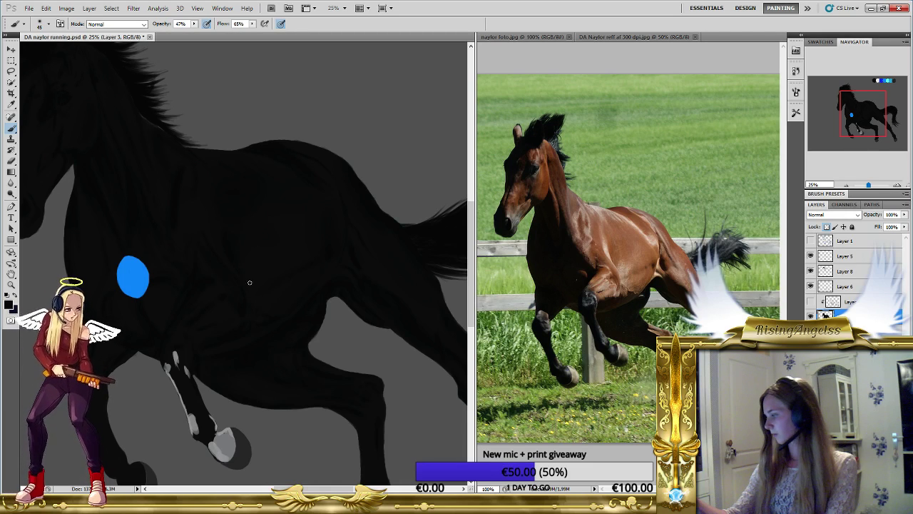
key("bracketright")
key("bracketright")
key("bracketright")
key("bracketright")
key("bracketright")
key("bracketright")
key("bracketright")
key("bracketright")
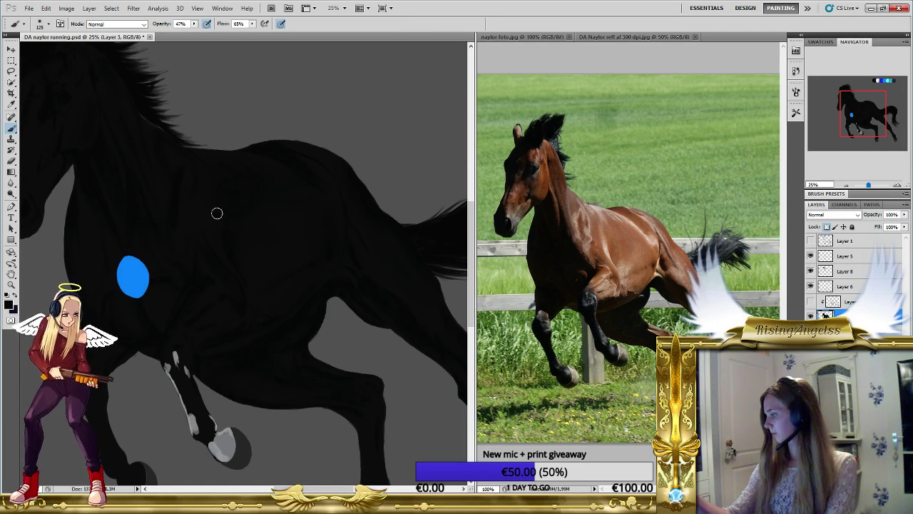
Blend the ribcage behind the shoulder with brush size 250, and refine the shading toward the flank at size 70.
key("bracketright")
key("bracketright")
key("bracketright")
key("bracketright")
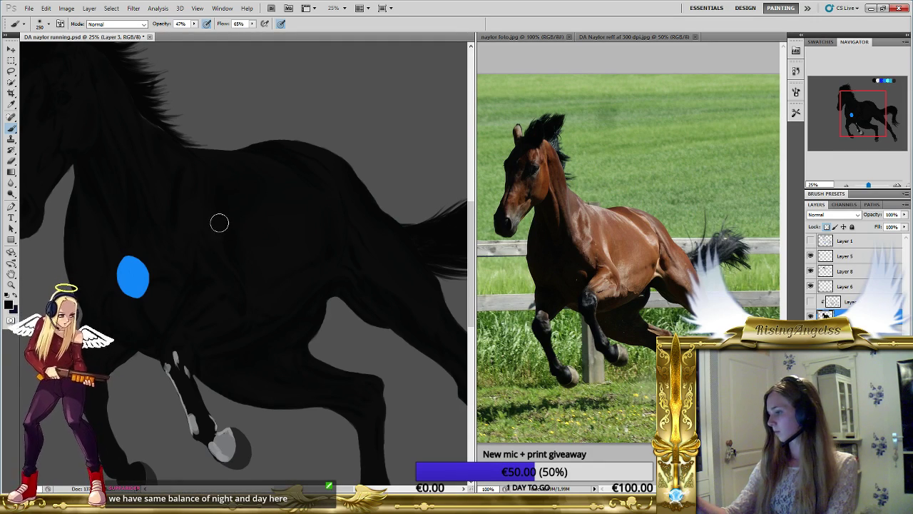
key("bracketleft")
key("bracketleft")
key("bracketleft")
key("bracketleft")
key("bracketleft")
key("bracketleft")
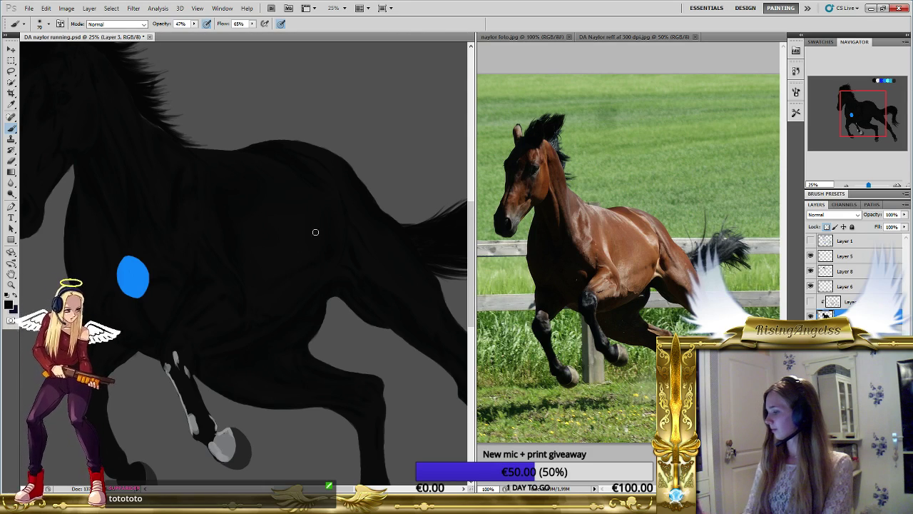
Blend the flank and front of the hip broadly with brush size 400, and reduce to size 100 for the thigh.
key("bracketright")
key("bracketright")
key("bracketright")
key("bracketright")
key("bracketright")
key("bracketright")
key("bracketright")
key("bracketright")
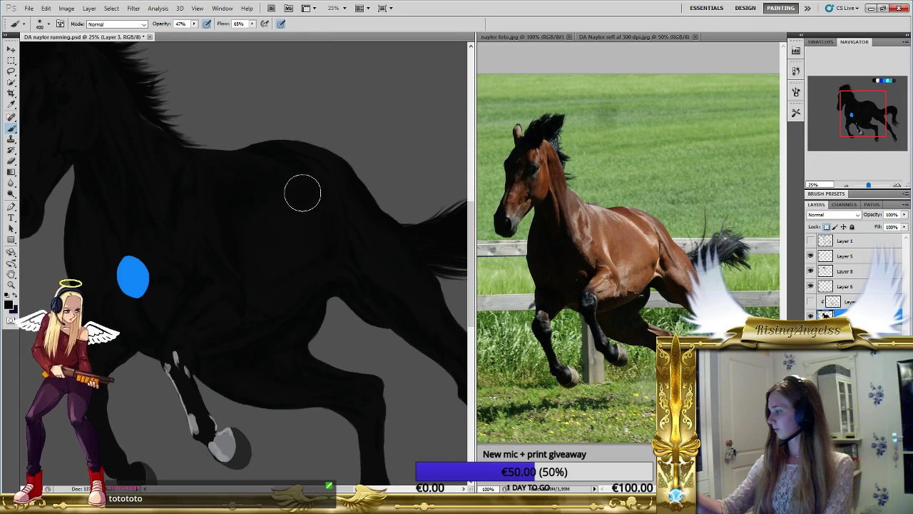
key("bracketleft")
key("bracketleft")
key("bracketleft")
key("bracketleft")
key("bracketleft")
key("bracketleft")
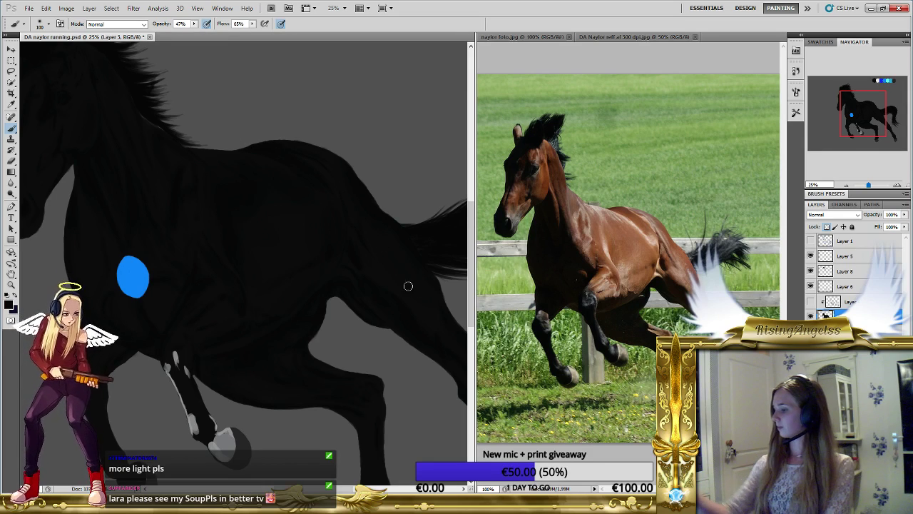
Shade the chest and shoulder beside the blue spot with a brush of about size 125.
left_click_drag(256, 321, 328, 329)
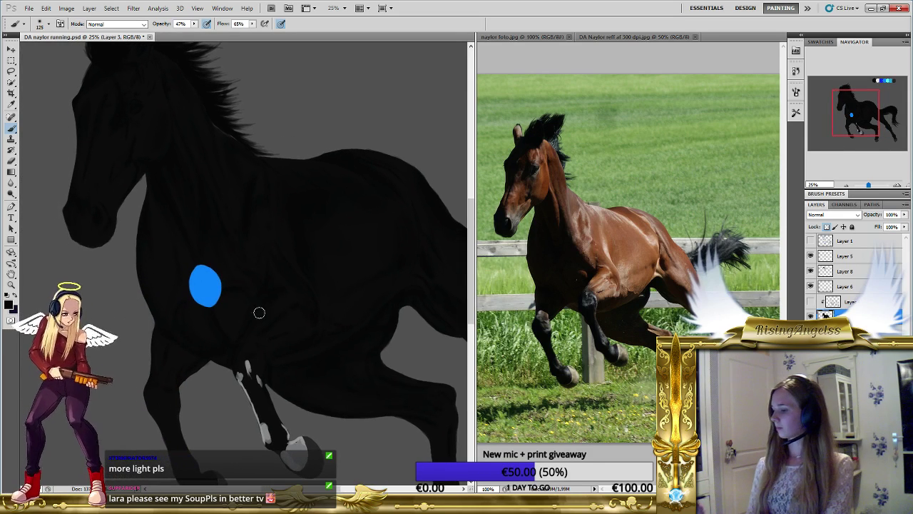
key("bracketright")
key("bracketright")
key("bracketleft")
key("bracketleft")
key("bracketleft")
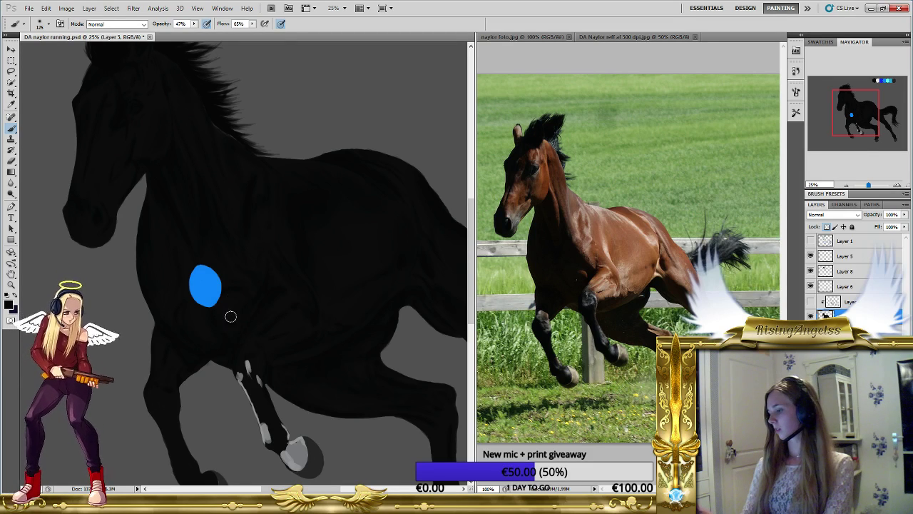
Check the shading across the whole horse and save the document.
left_click_drag(168, 187, 202, 264)
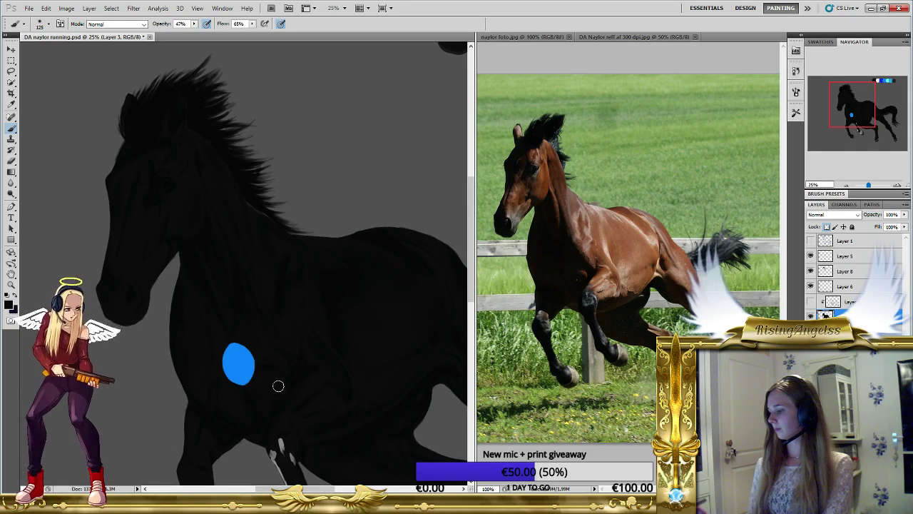
key("z")
left_click(318, 369)
left_click_drag(317, 369, 246, 351)
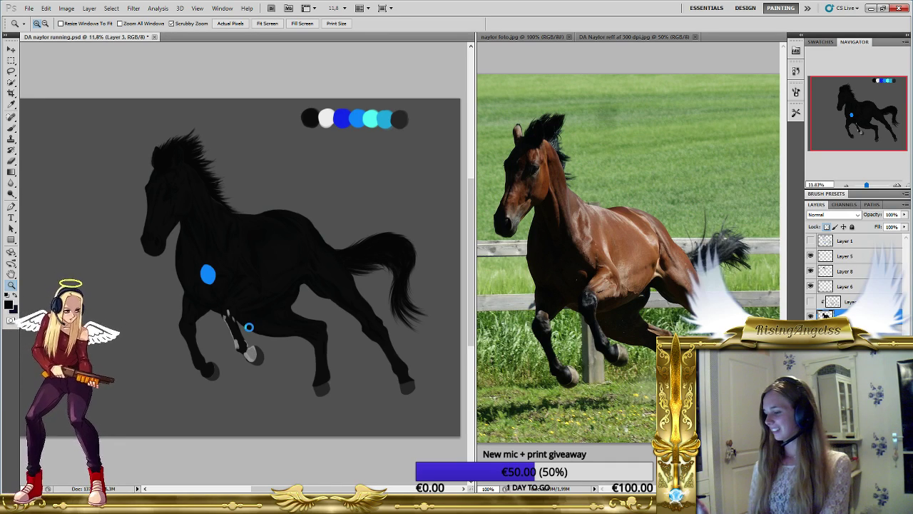
key("ctrl+s")
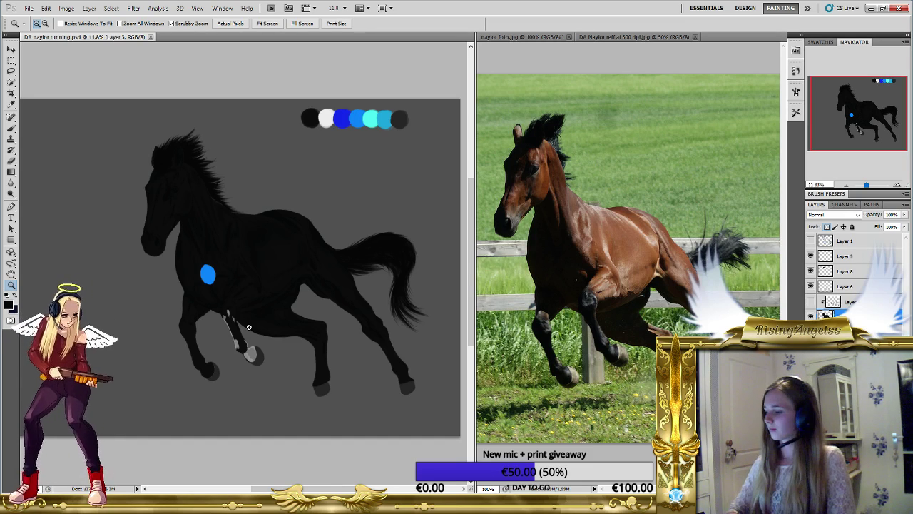
Set the foreground colour to the lighter dark grey 2a2a2d.
left_click(267, 263)
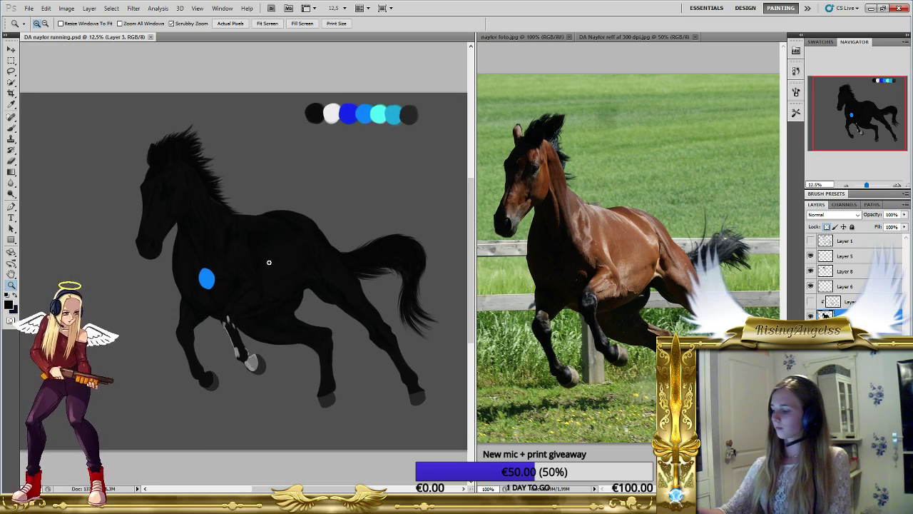
left_click(267, 264)
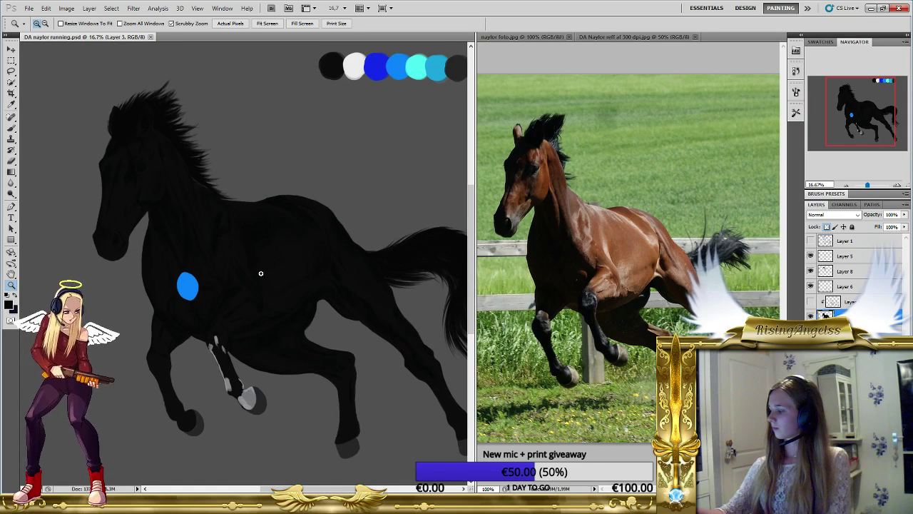
left_click(9, 304)
left_click(340, 233)
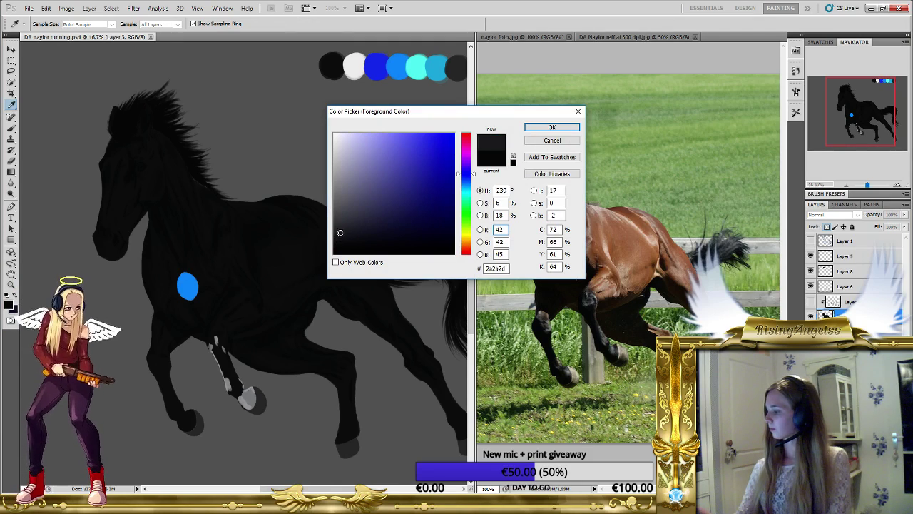
left_click(552, 127)
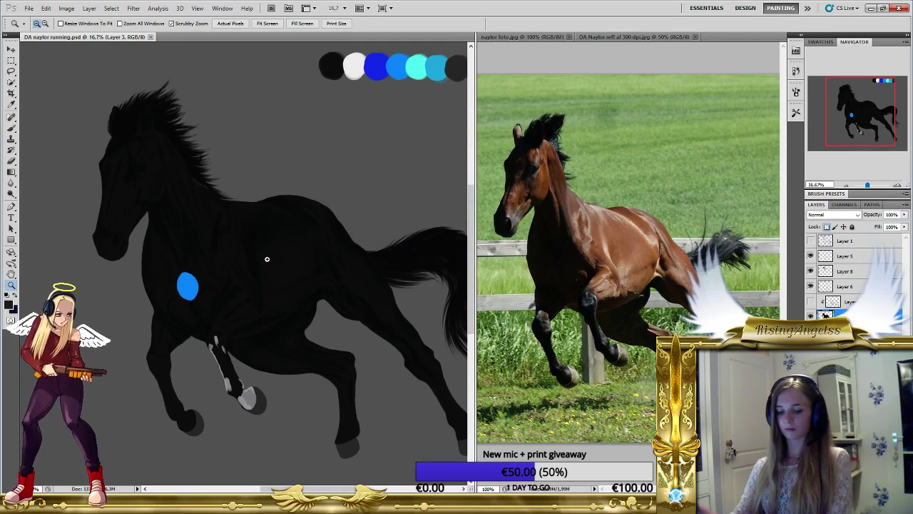
Brush the lighter grey onto the barrel and enlarge the brush to size 400 for broad highlights.
key("b")
left_click_drag(284, 248, 295, 347)
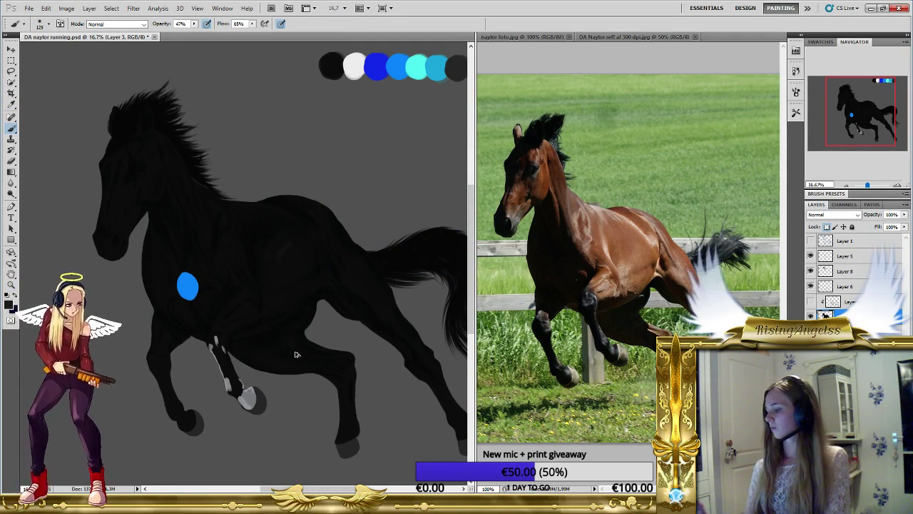
key("bracketright")
key("bracketright")
key("bracketright")
key("bracketright")
key("bracketright")
key("bracketright")
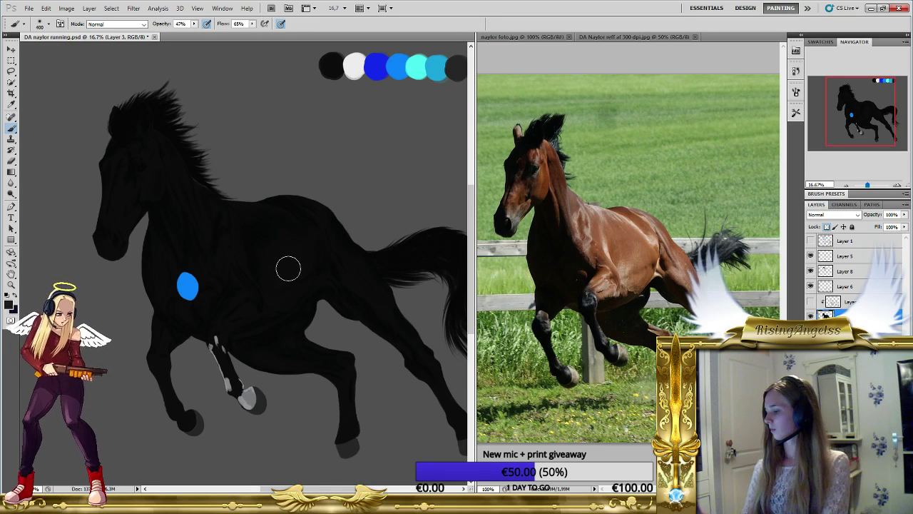
Work the lighter grey over the belly and ribs with brush sizes 300, 150 and 250.
key("bracketleft")
key("bracketleft")
key("bracketleft")
key("bracketleft")
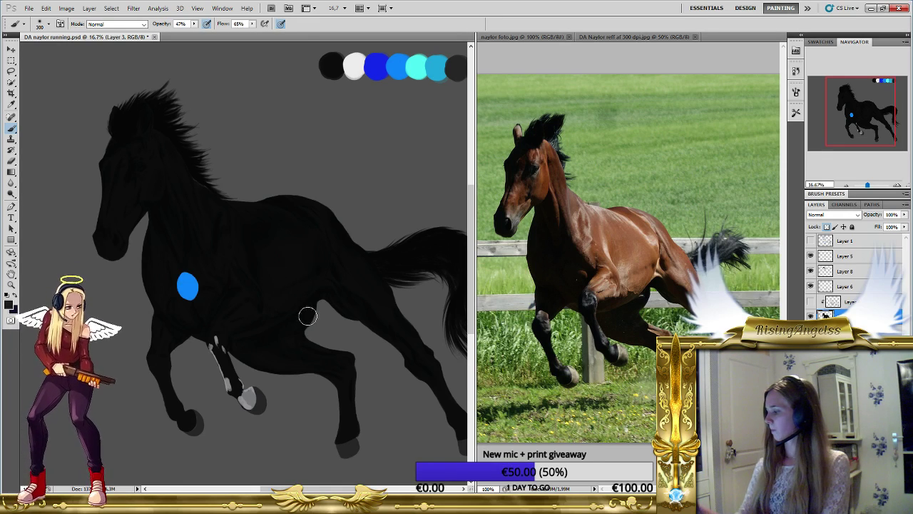
key("bracketleft")
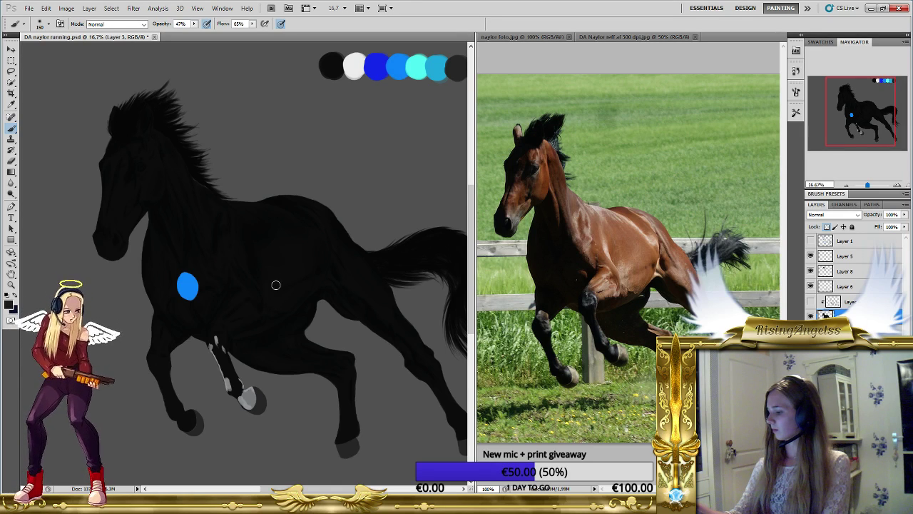
key("bracketright")
key("bracketright")
key("bracketright")
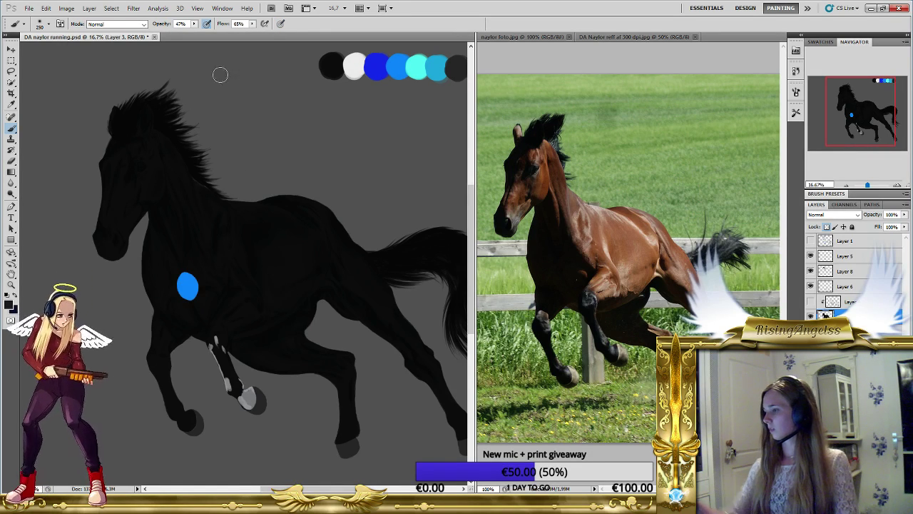
Lower the brush opacity to 32% and paint softer grey highlights on the lower belly with brush size 100.
left_click(193, 23)
left_click_drag(194, 36, 187, 35)
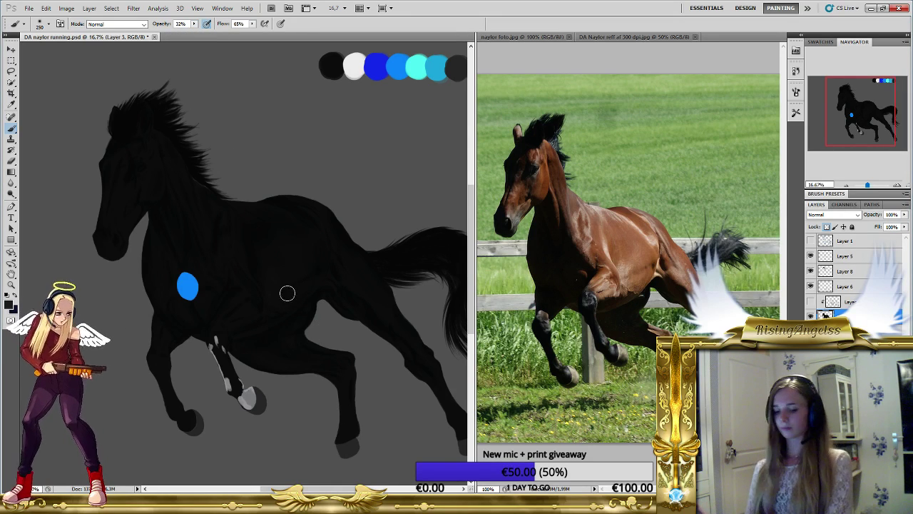
key("bracketleft")
key("bracketleft")
key("bracketleft")
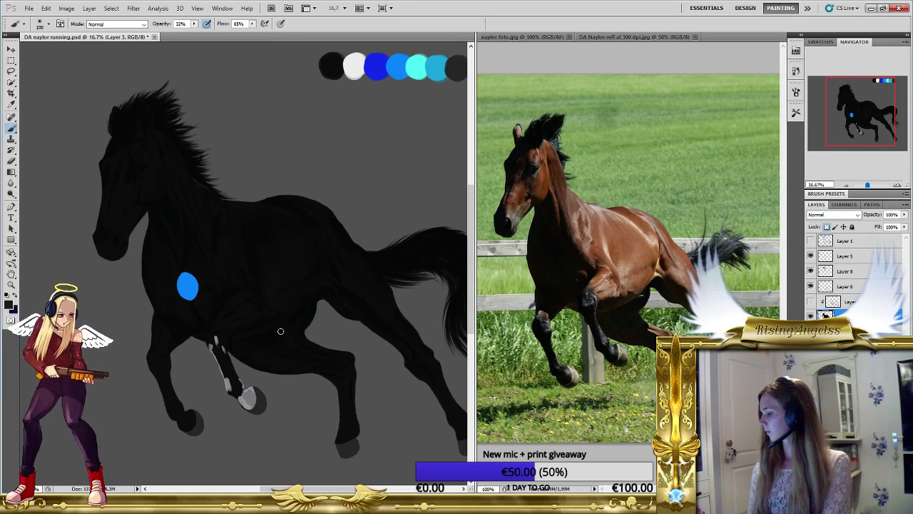
key("bracketleft")
key("bracketleft")
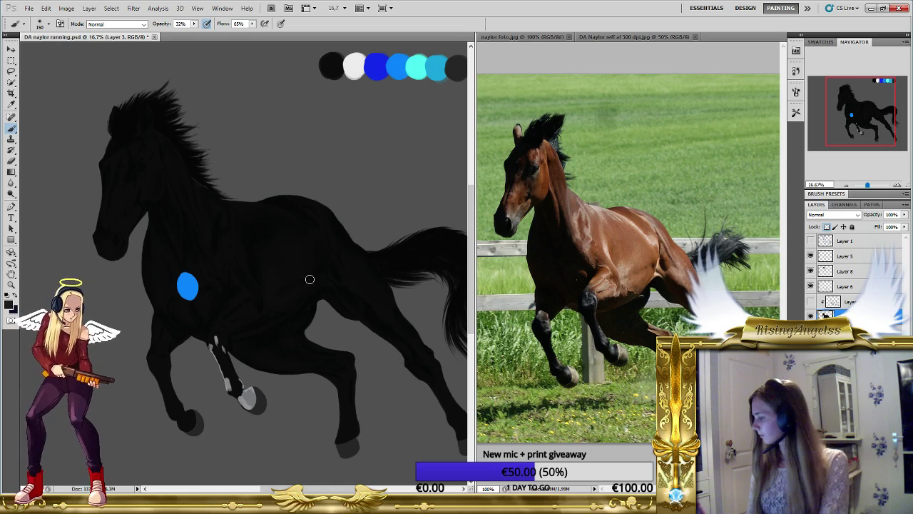
Blend the grey highlights along the flank and ribs with brush sizes 150 and 250.
key("bracketright")
key("bracketright")
key("bracketright")
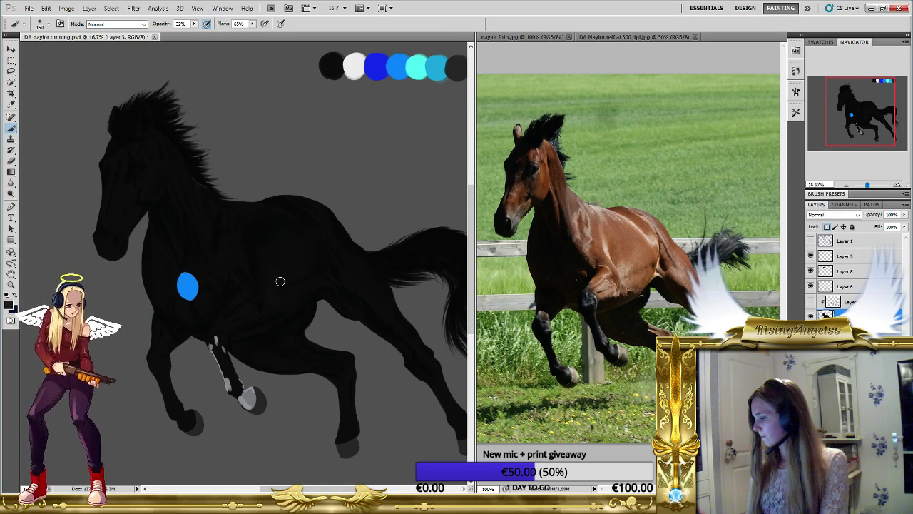
key("bracketright")
key("bracketright")
key("bracketright")
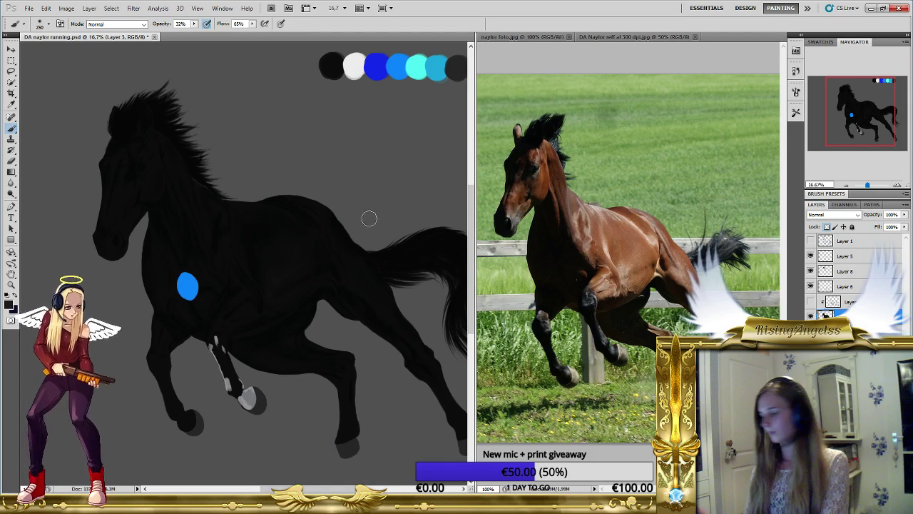
Refine the grey highlights on the middle of the barrel with brush sizes 80 and 125.
key("bracketleft")
key("bracketleft")
key("bracketleft")
key("bracketleft")
key("bracketleft")
key("bracketleft")
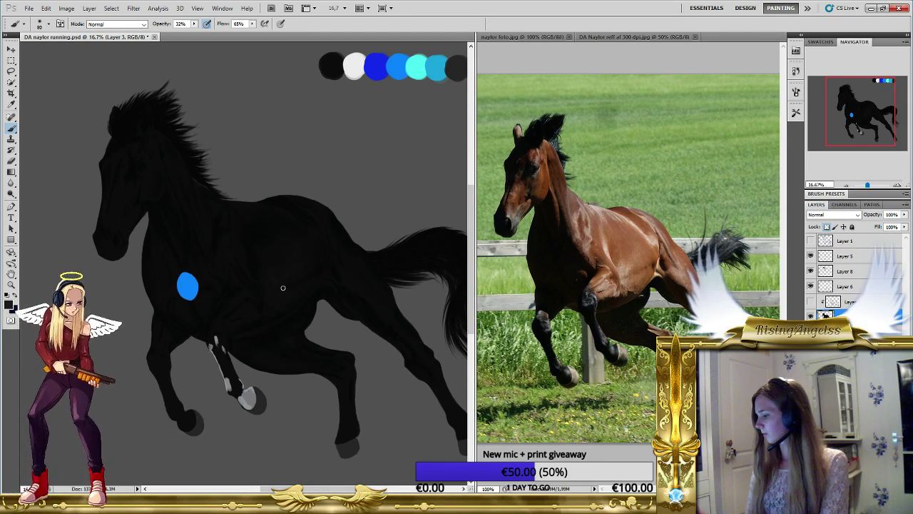
key("bracketright")
key("bracketright")
key("bracketright")
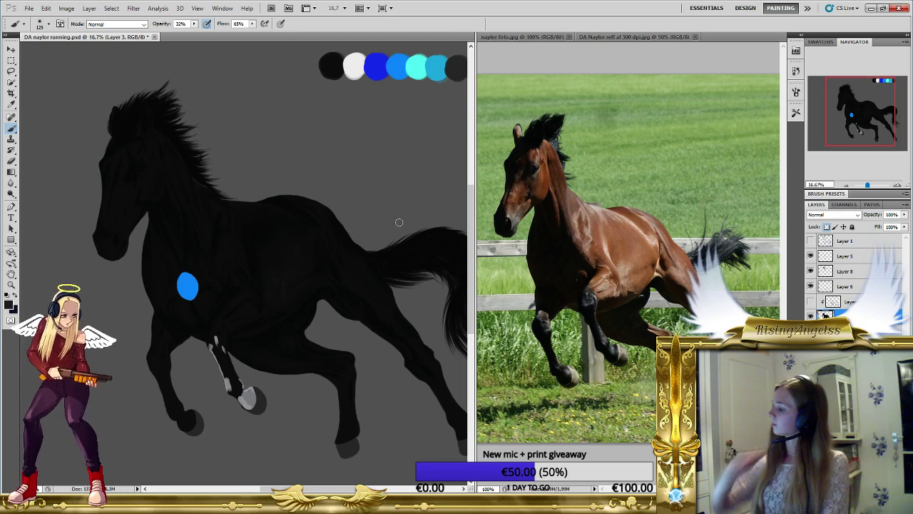
Blend the grey highlights broadly over the flank and rear of the barrel with brush sizes 300, 500 and 400.
key("bracketright")
key("bracketright")
key("bracketright")
key("bracketright")
key("bracketright")
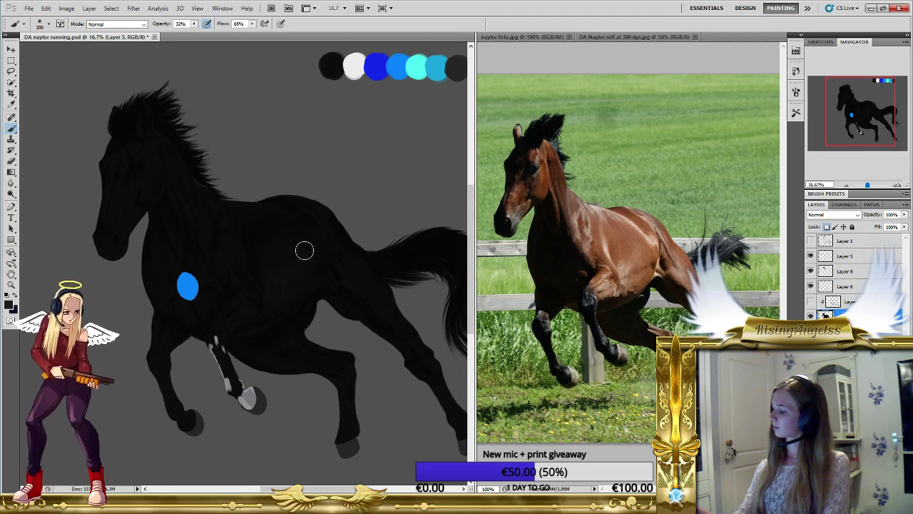
key("bracketright")
key("bracketright")
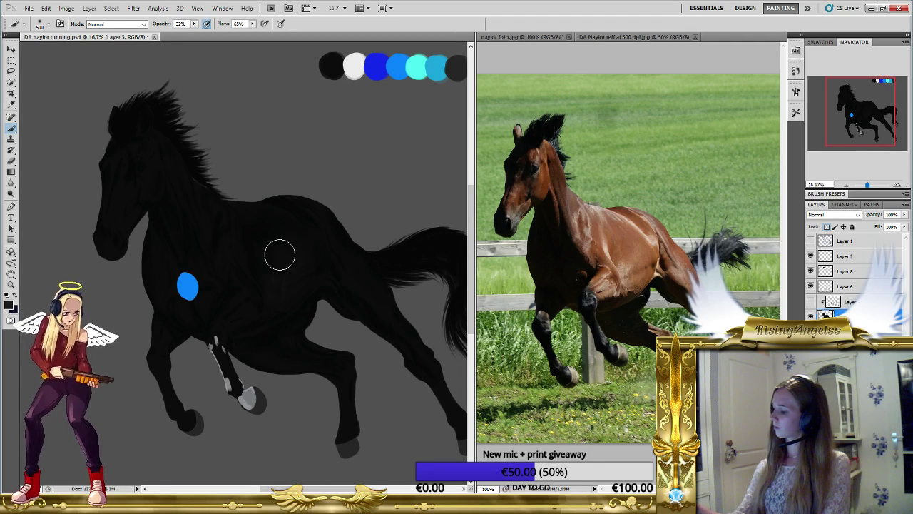
key("bracketleft")
key("bracketleft")
key("bracketleft")
key("bracketleft")
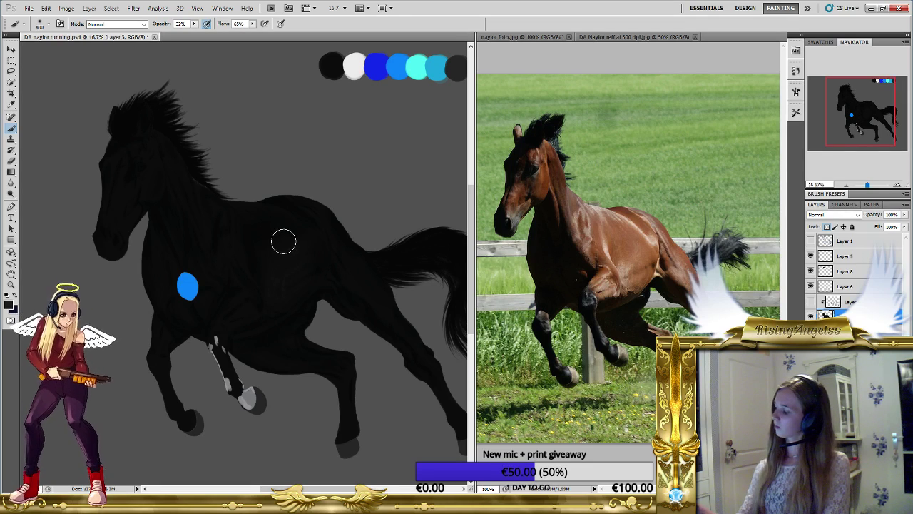
Add grey highlights around the horse's hip and croup with brush sizes 90 and 150.
key("bracketleft")
key("bracketleft")
key("bracketleft")
key("bracketleft")
key("bracketleft")
key("bracketleft")
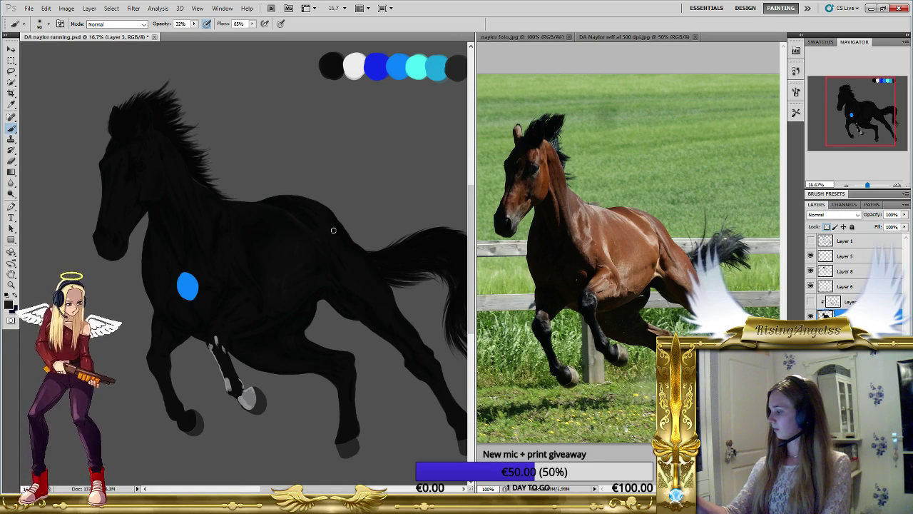
key("bracketright")
key("bracketright")
key("bracketright")
key("bracketright")
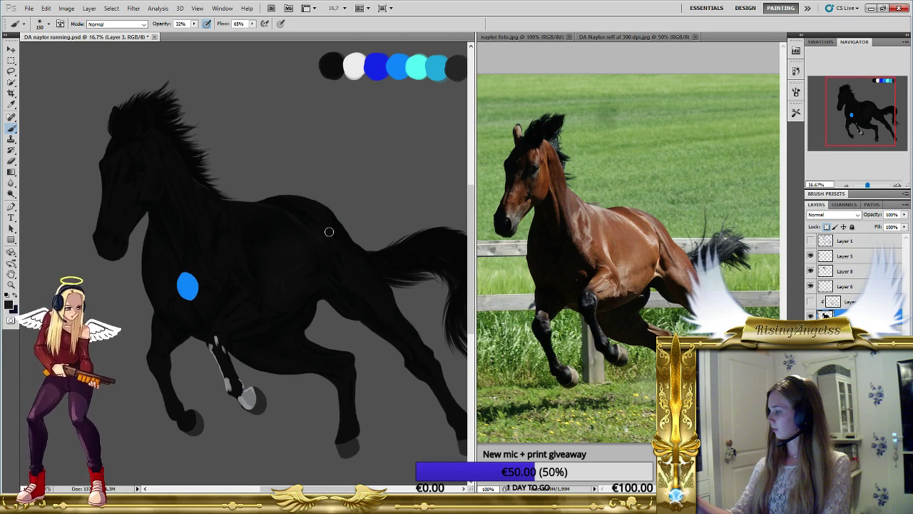
Paint finer grey highlights on the loin, croup and back of the hip with brush sizes 50, 60 and 80.
key("bracketleft")
key("bracketleft")
key("bracketleft")
key("bracketleft")
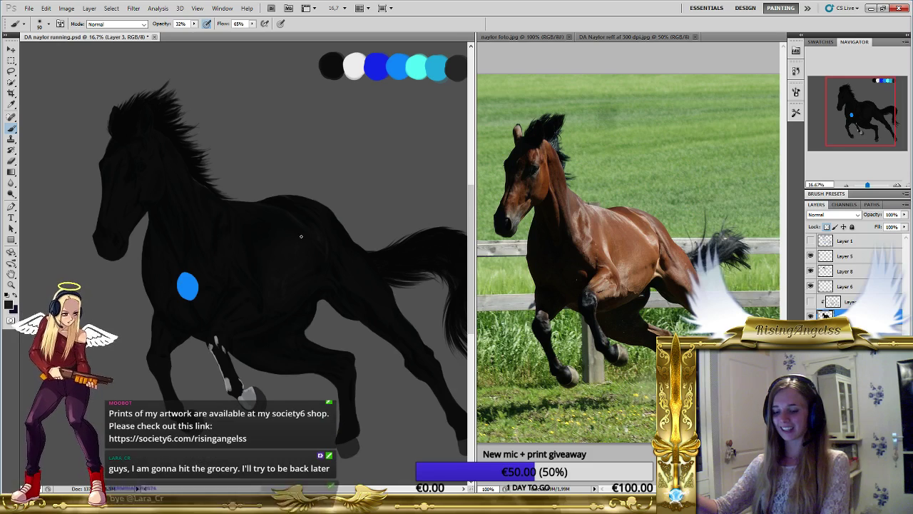
key("bracketright")
key("bracketright")
key("bracketright")
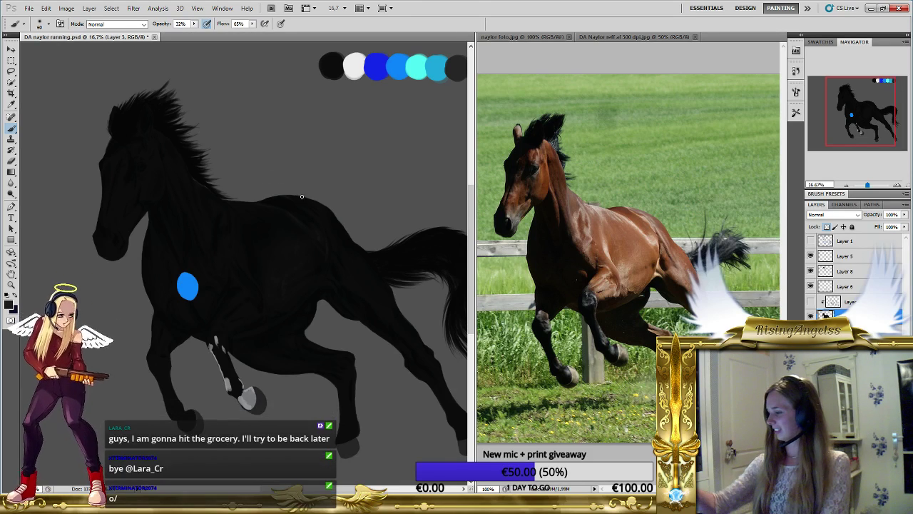
key("bracketleft")
key("bracketleft")
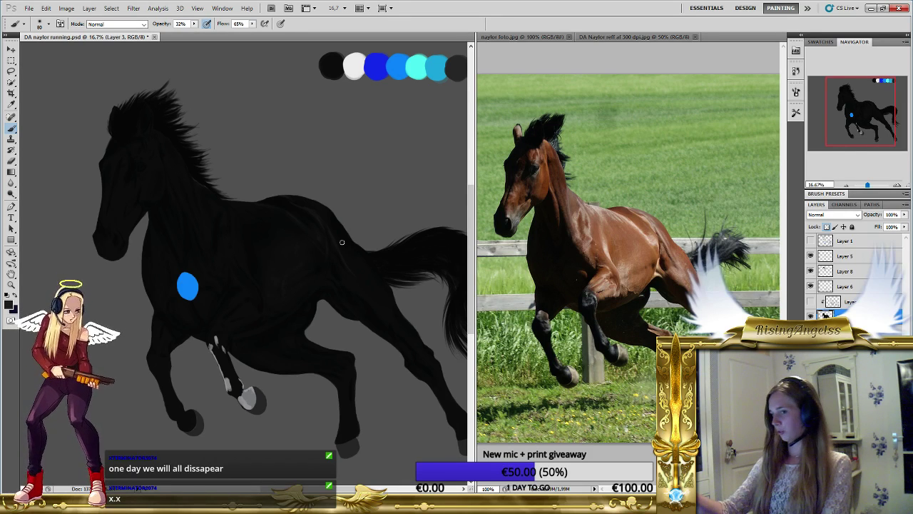
Soften the grey highlights on the hip and top of the croup with brush sizes 100 and 175.
key("bracketright")
key("bracketright")
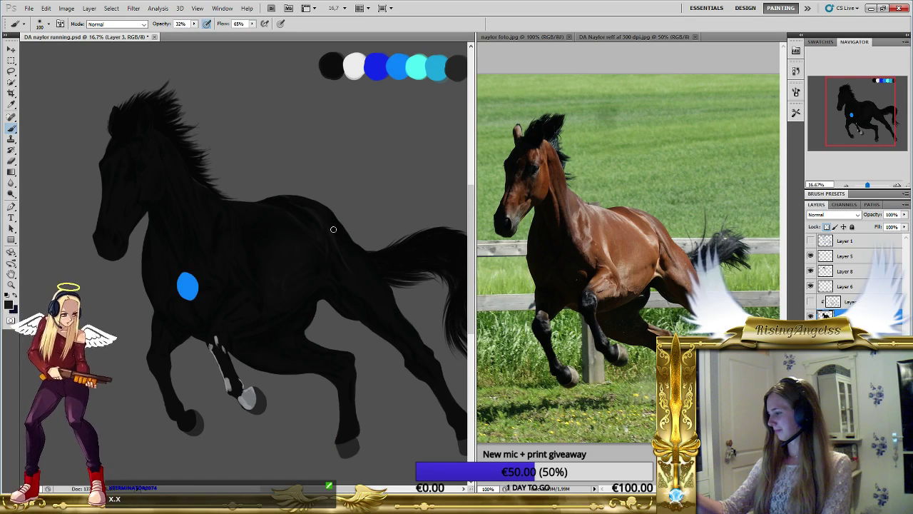
key("bracketright")
key("bracketright")
key("bracketright")
key("bracketright")
key("bracketright")
key("bracketleft")
key("bracketleft")
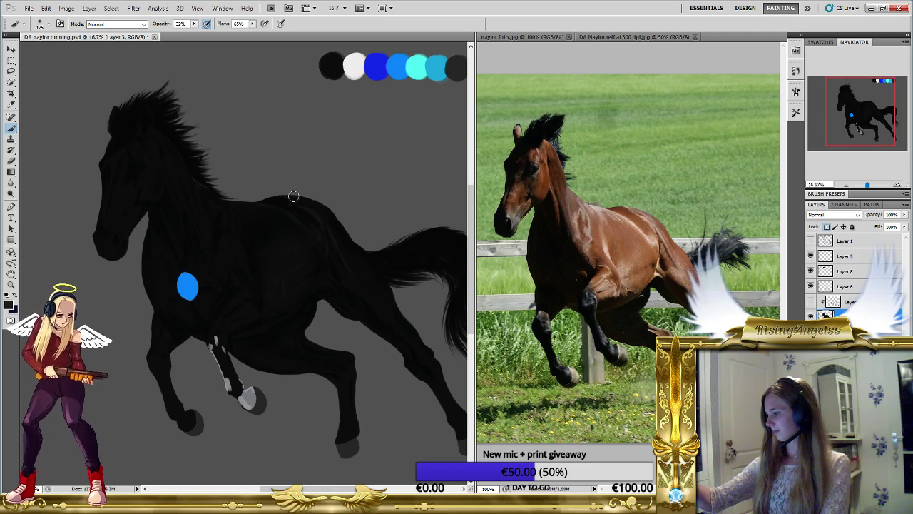
Blend the grey shading from the rump into the upper thigh with brush sizes 300, 175 and 250.
key("bracketright")
key("bracketright")
key("bracketright")
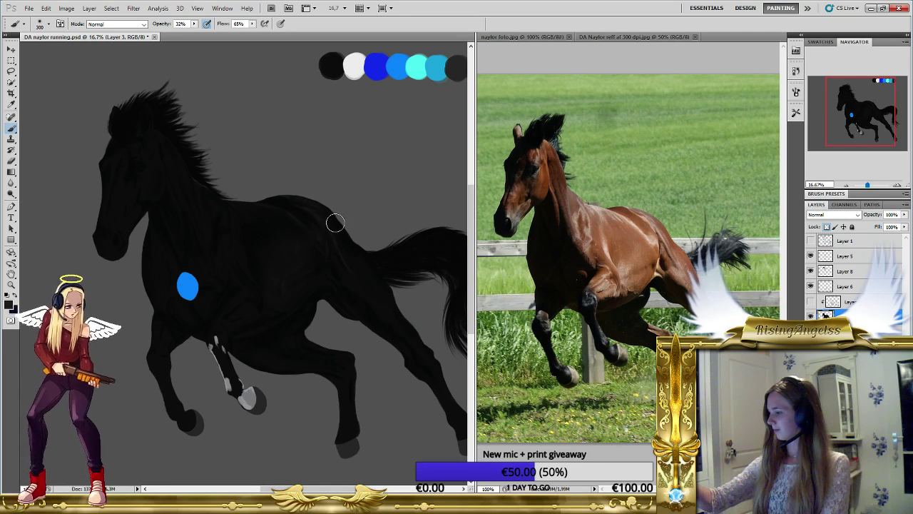
key("bracketleft")
key("bracketleft")
key("bracketleft")
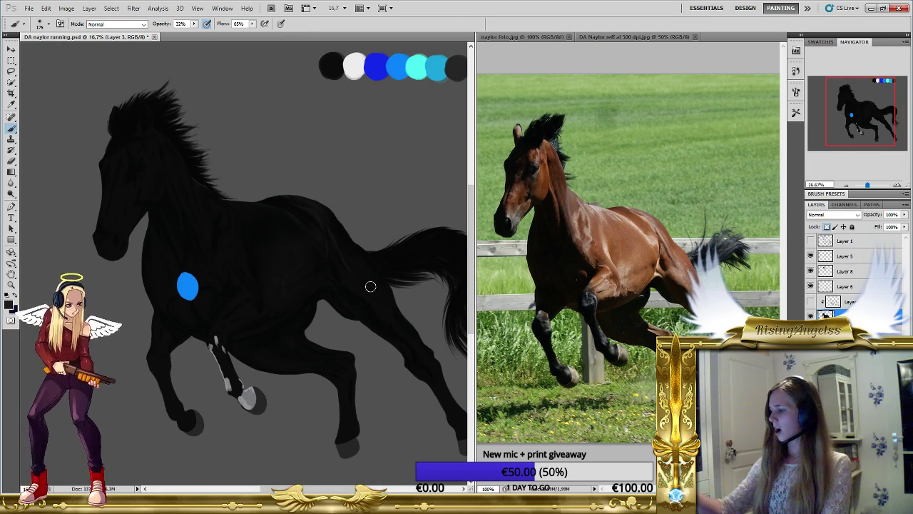
key("bracketright")
key("bracketright")
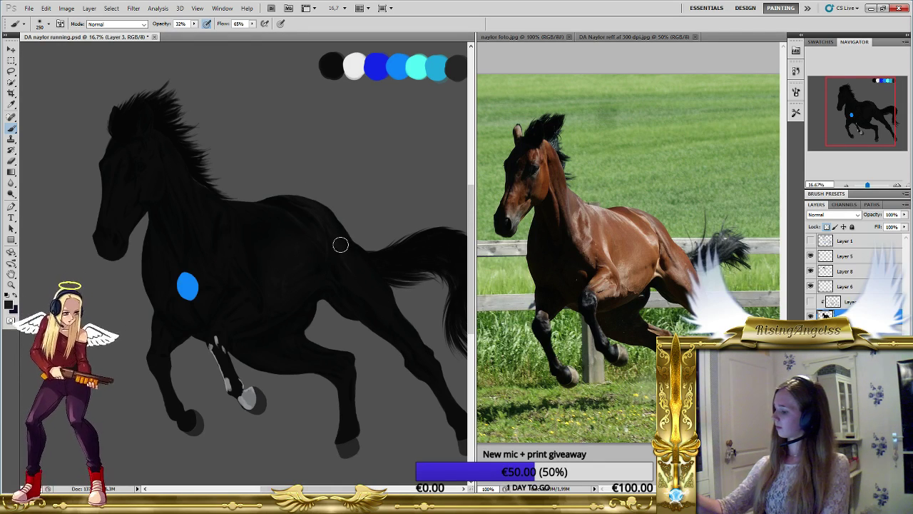
Define the muscle highlights on the upper thigh below the tail base with brush sizes 60 and 125.
key("bracketleft")
key("bracketleft")
key("bracketleft")
key("bracketleft")
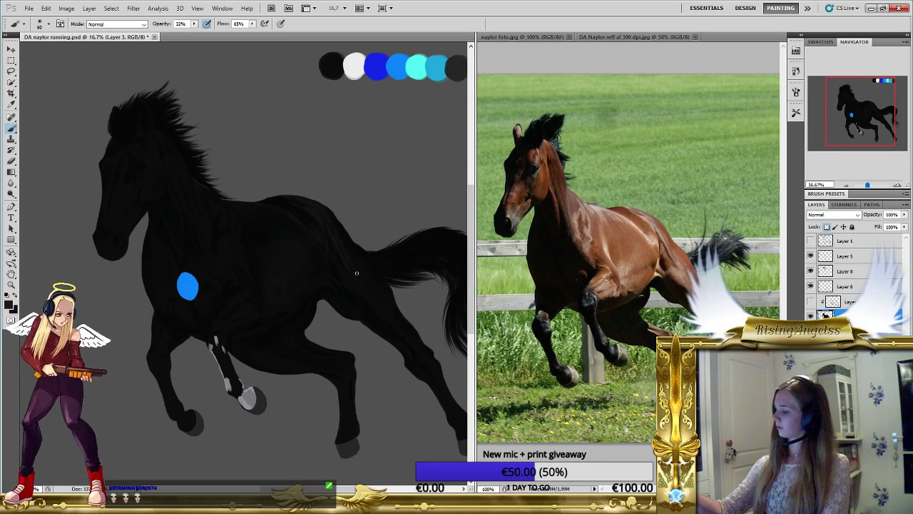
key("bracketright")
key("bracketright")
key("bracketright")
key("bracketright")
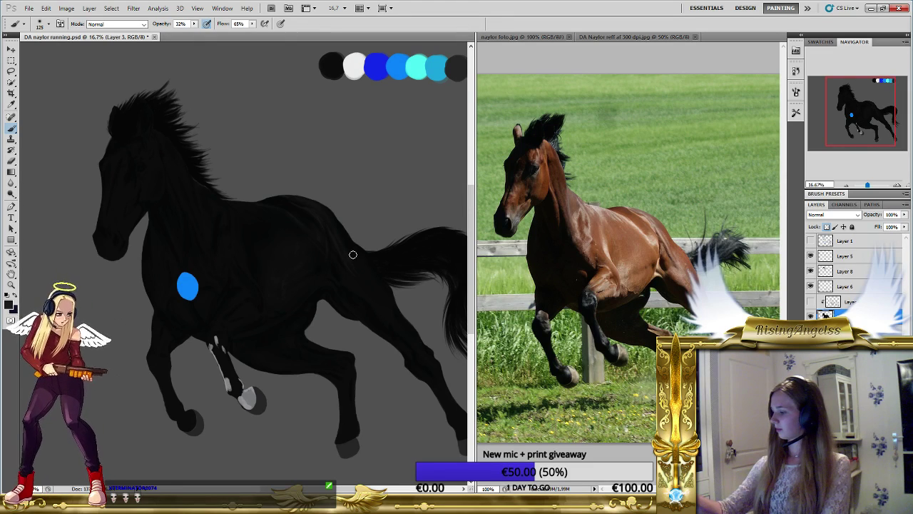
Smooth the grey tones across the croup and thigh with brush sizes 300 and 175.
key("bracketright")
key("bracketright")
key("bracketright")
key("bracketright")
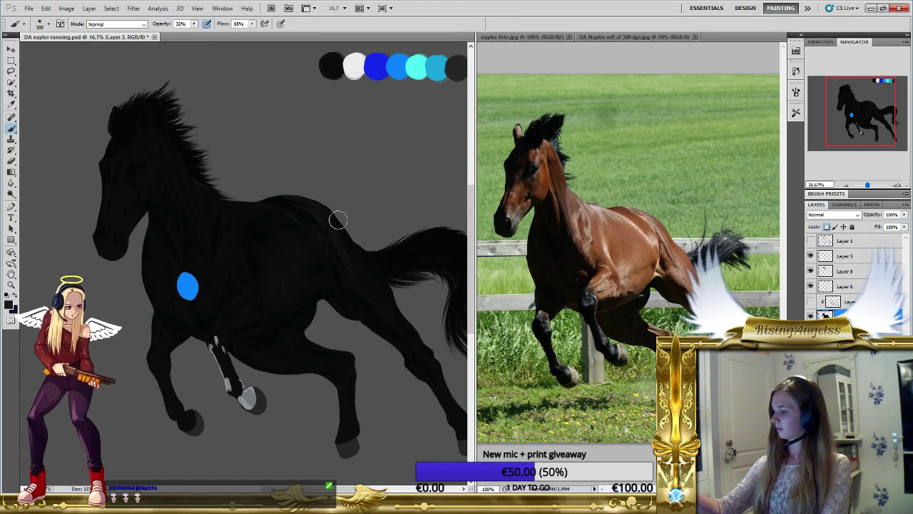
key("bracketright")
key("bracketright")
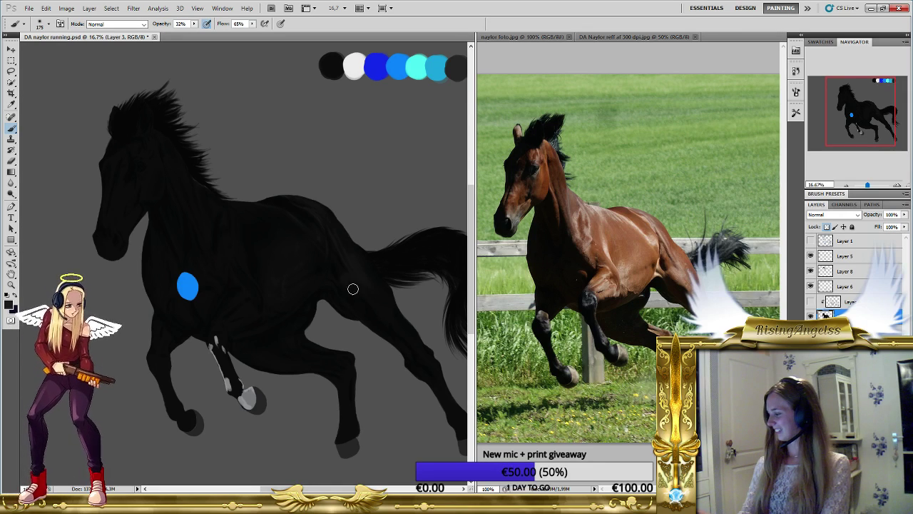
Paint lighter grey highlights on the flank fold and stifle with brush sizes 100, 50 and 80.
key("bracketleft")
key("bracketleft")
key("bracketleft")
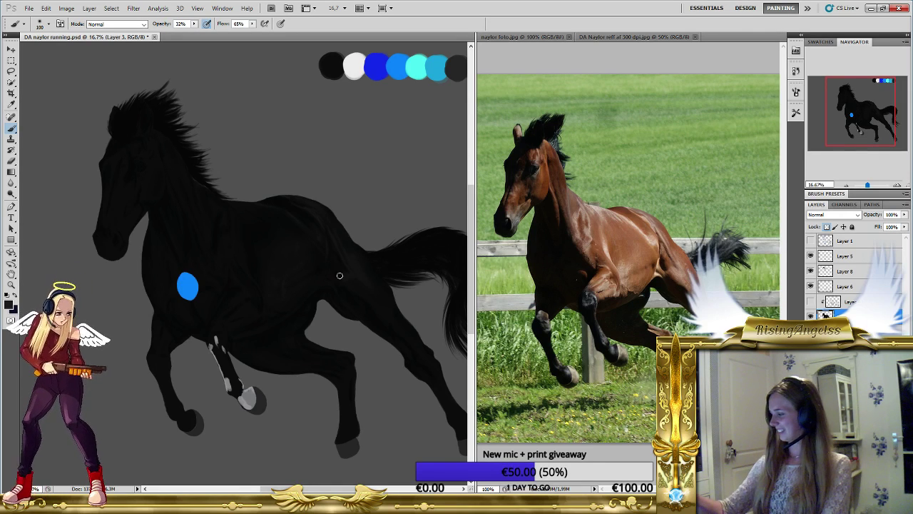
key("bracketleft")
key("bracketleft")
key("bracketleft")
key("bracketleft")
key("bracketleft")
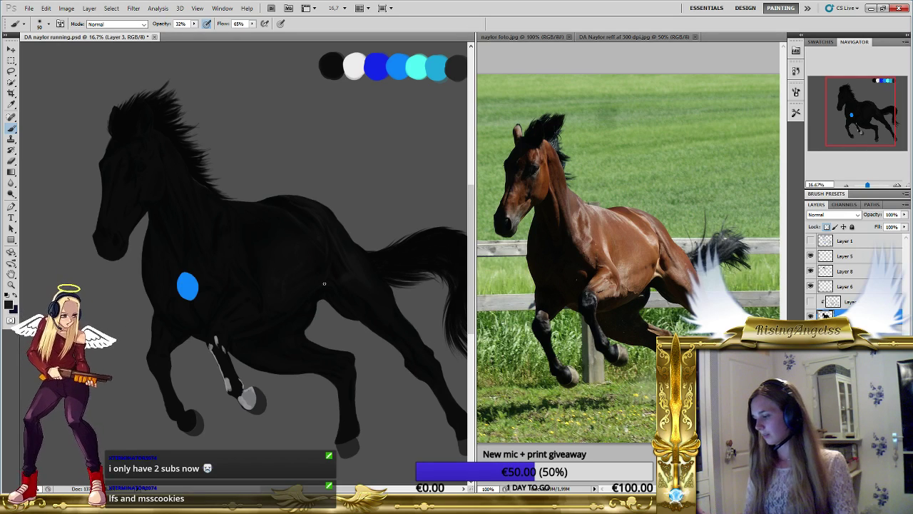
key("bracketleft")
key("bracketleft")
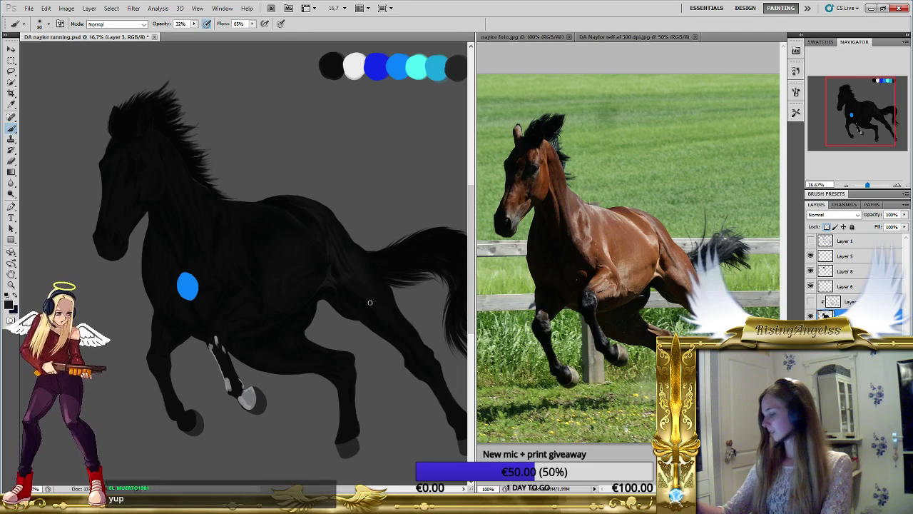
Work grey highlights over the hind thigh below the tail with brush sizes 150, 125 and 100.
key("bracketright")
key("bracketright")
key("bracketright")
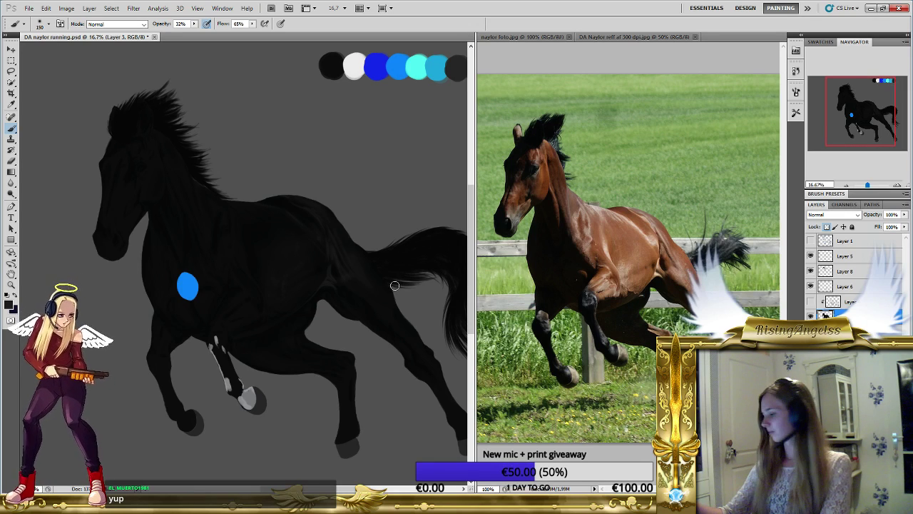
key("bracketright")
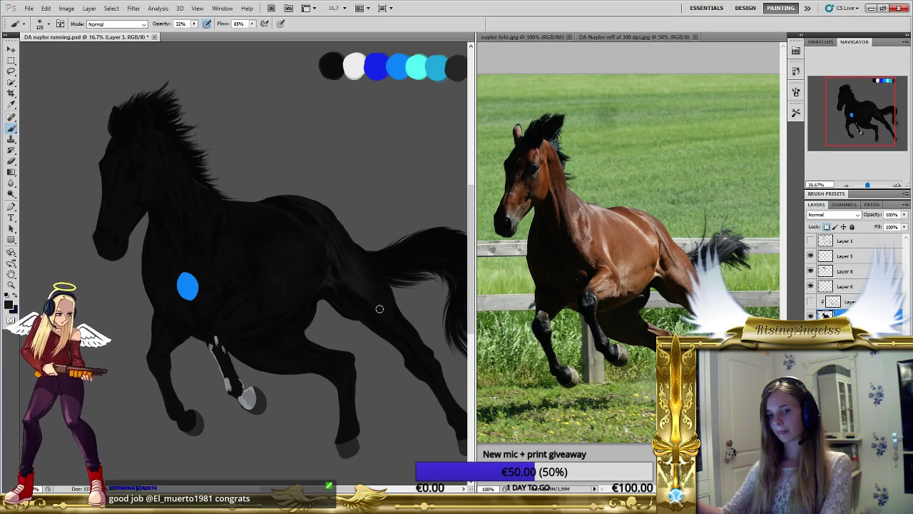
key("bracketright")
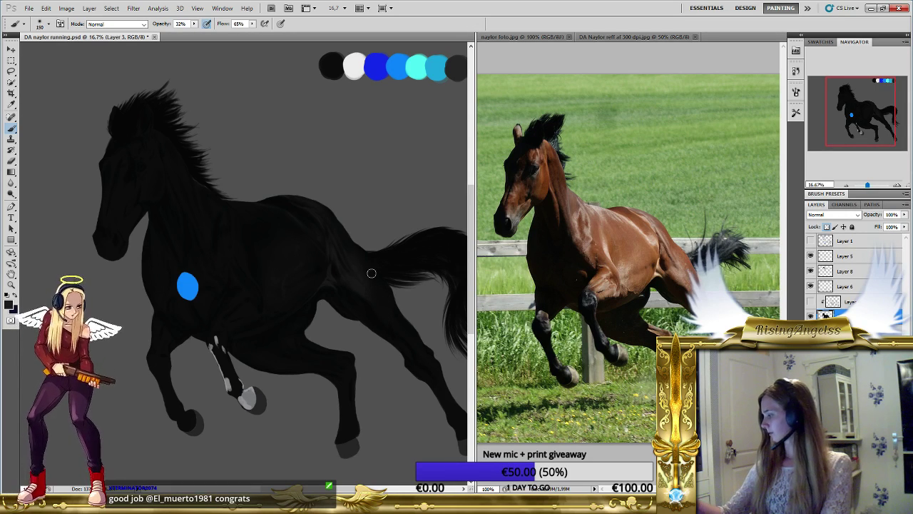
key("bracketleft")
key("bracketleft")
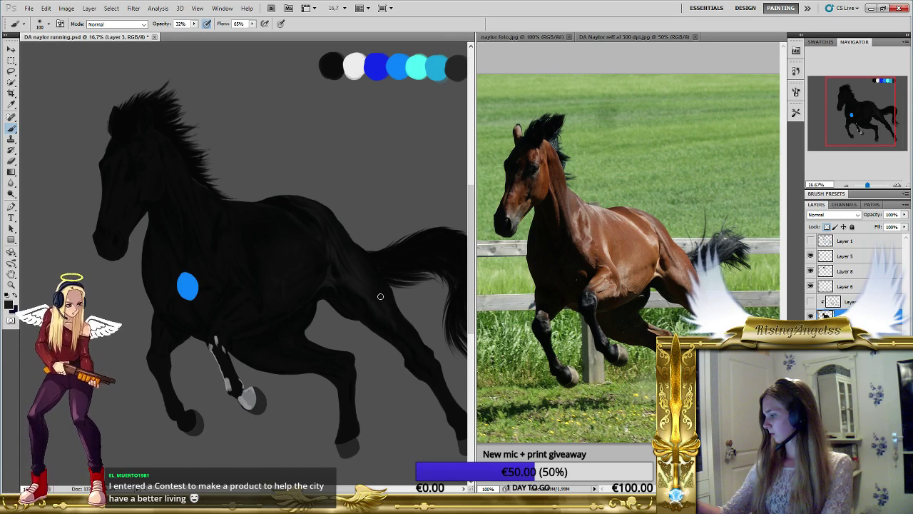
Blend the hind thigh highlights into the surrounding black with brush size 250.
key("bracketright")
key("bracketright")
key("bracketright")
key("bracketright")
key("bracketright")
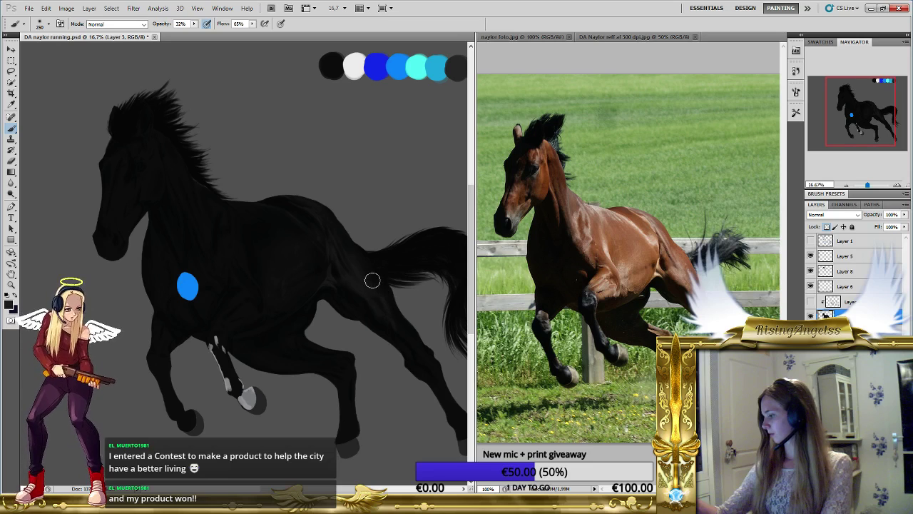
Refine the grey highlights between the tail base and croup with brush sizes 150, 70 and 100.
key("bracketleft")
key("bracketleft")
key("bracketleft")
key("bracketleft")
key("bracketleft")
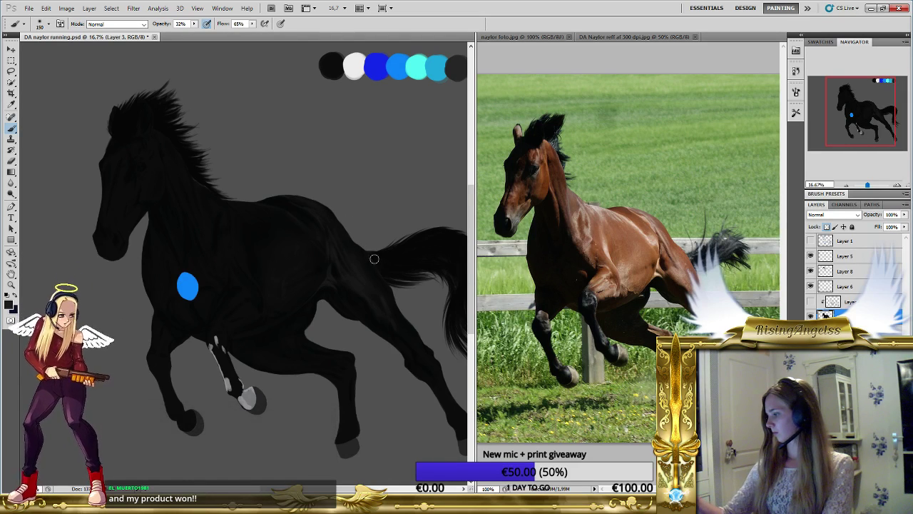
key("bracketleft")
key("bracketleft")
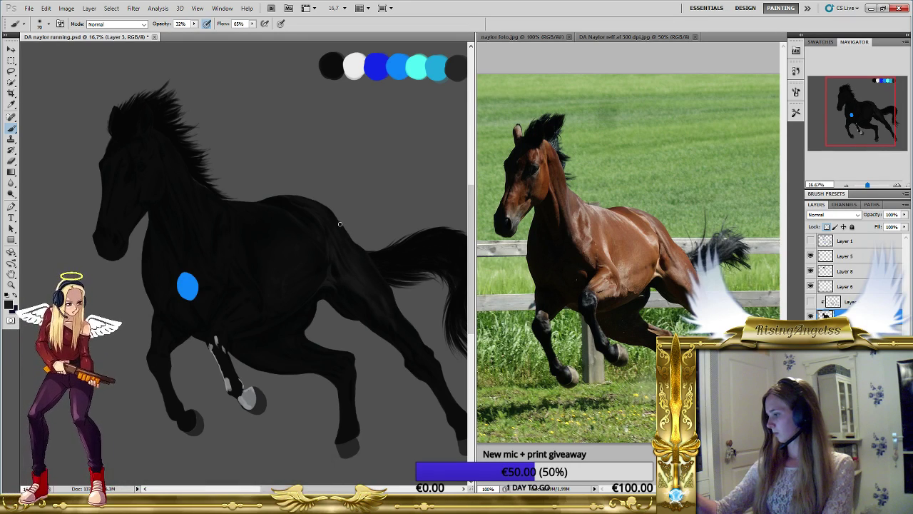
key("bracketright")
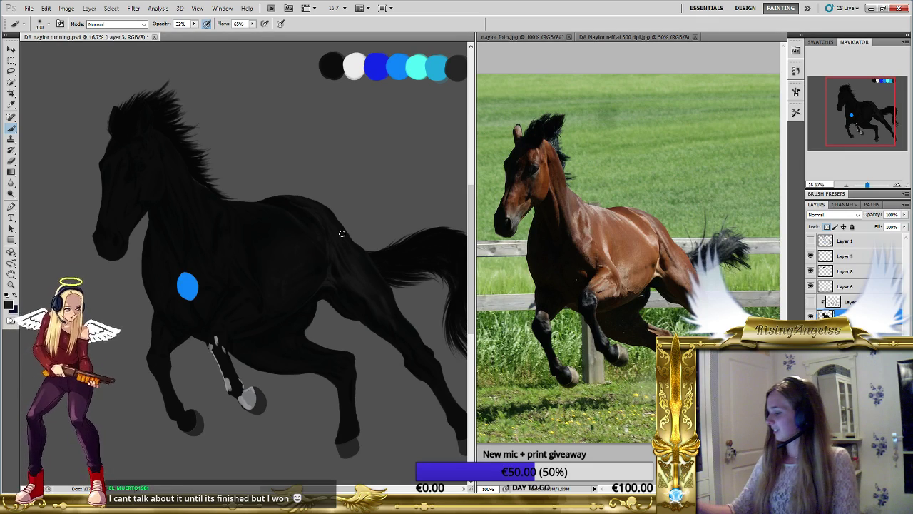
Shade the extended hind leg from thigh to gaskin in grey with brush sizes 150 and 200.
mouse_move(401, 315)
left_mouse_down()
mouse_move(346, 312)
mouse_move(353, 302)
left_mouse_up()
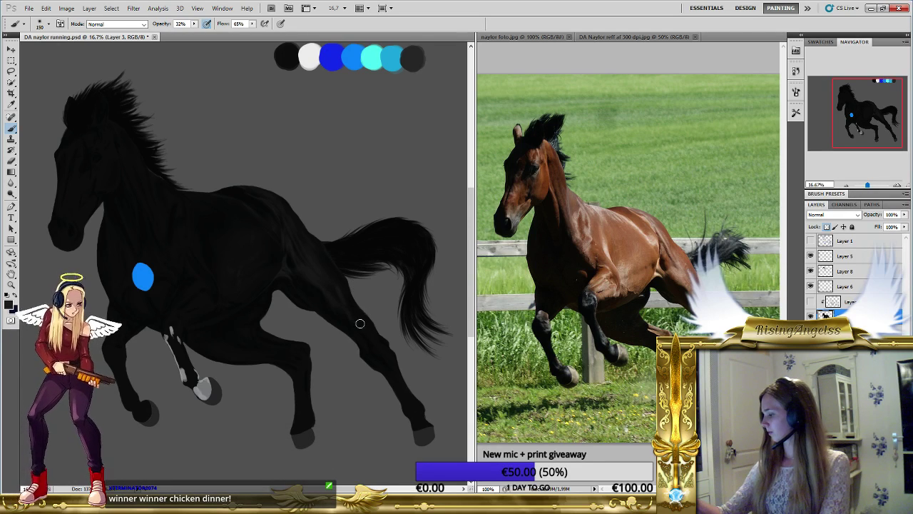
key("bracketright")
key("bracketright")
key("bracketright")
key("bracketright")
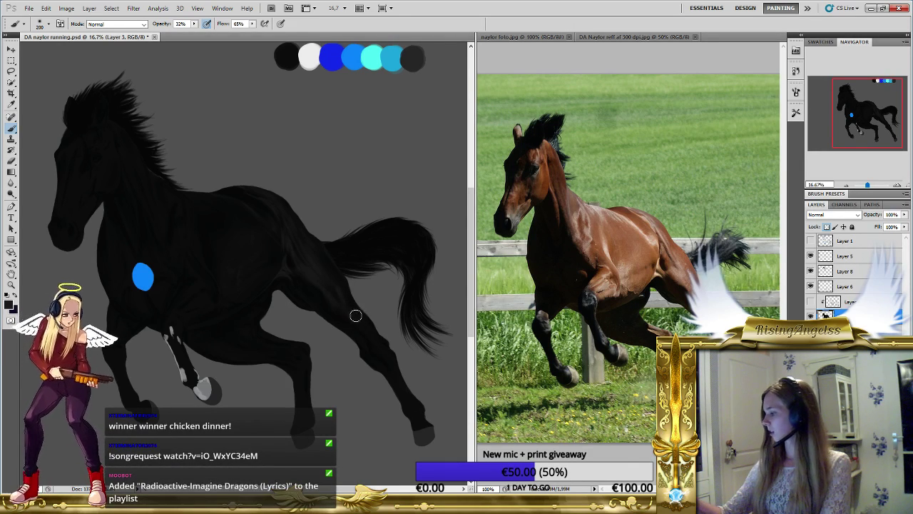
key("bracketleft")
key("bracketleft")
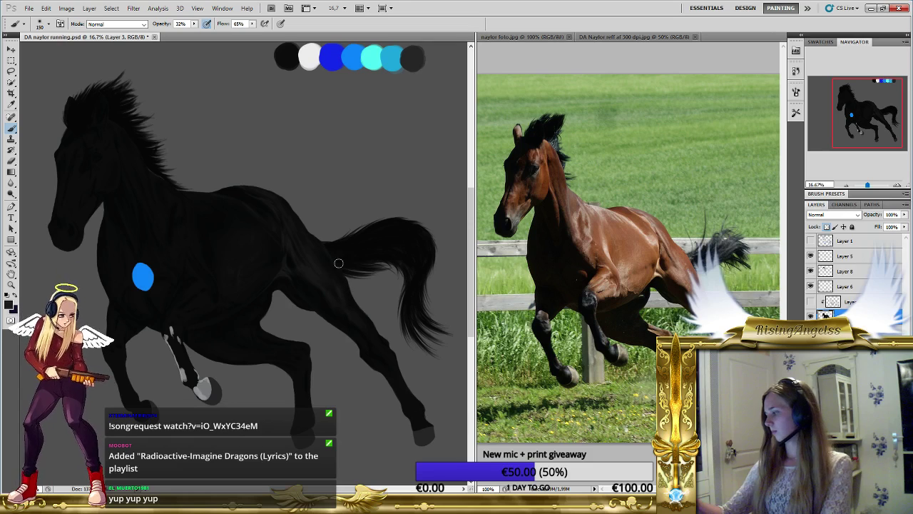
Soften the grey shading over the hind thigh and gaskin with brush size 300.
key("bracketright")
key("bracketright")
key("bracketright")
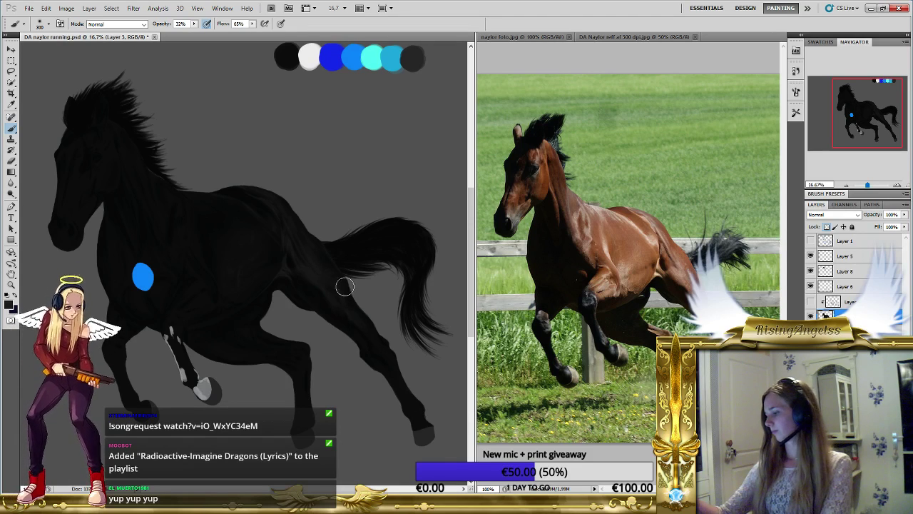
key("bracketright")
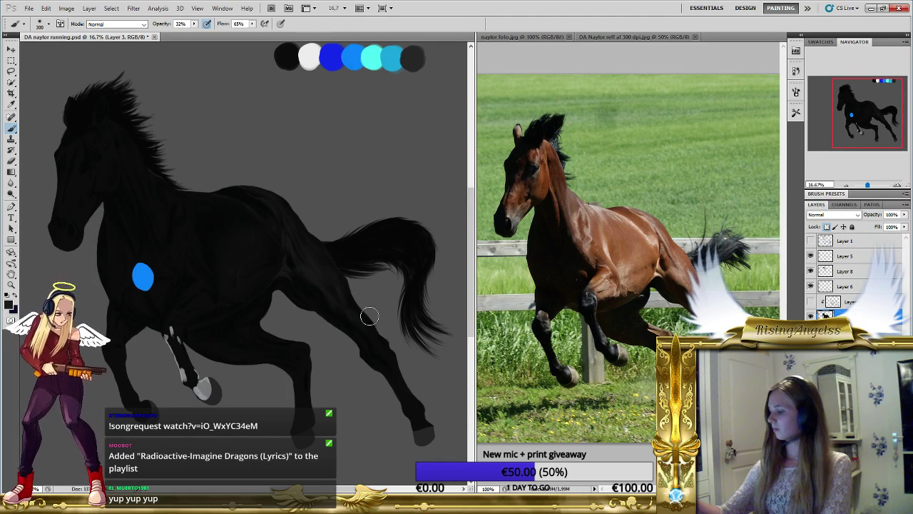
Paint narrower grey highlights on the gaskin toward the hock with brush sizes 80 and 125.
key("bracketleft")
key("bracketleft")
key("bracketleft")
key("bracketleft")
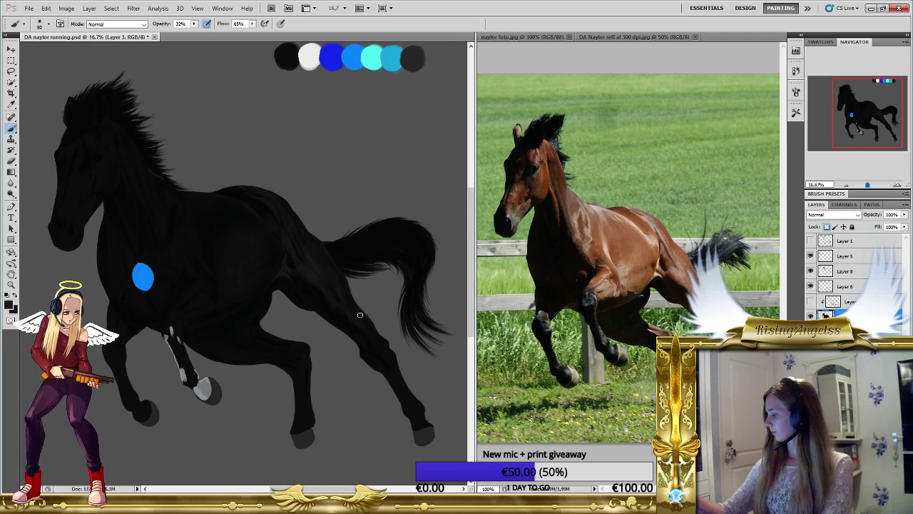
key("bracketright")
key("bracketright")
key("bracketright")
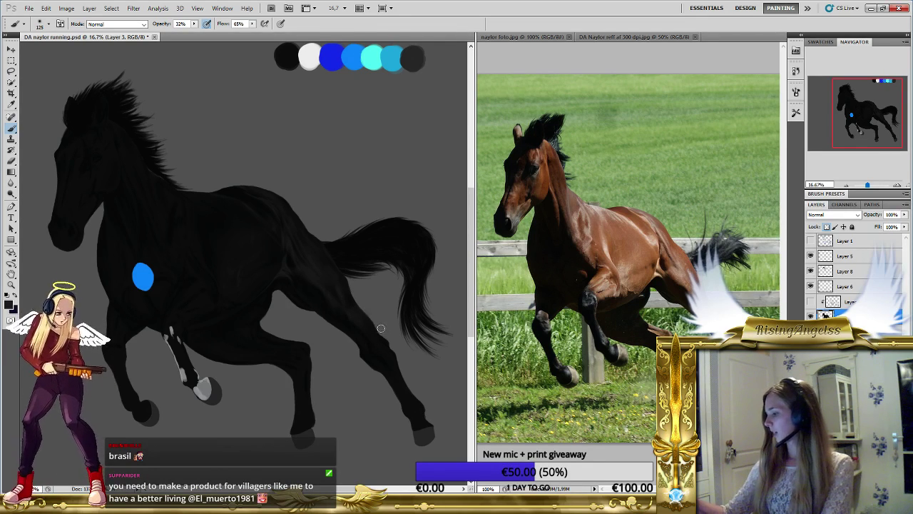
Shade the hock and lower part of the extended hind leg in dark grey with a small brush, including size 70.
key("bracketleft")
key("bracketleft")
key("bracketleft")
key("bracketleft")
key("bracketleft")
key("bracketleft")
key("bracketleft")
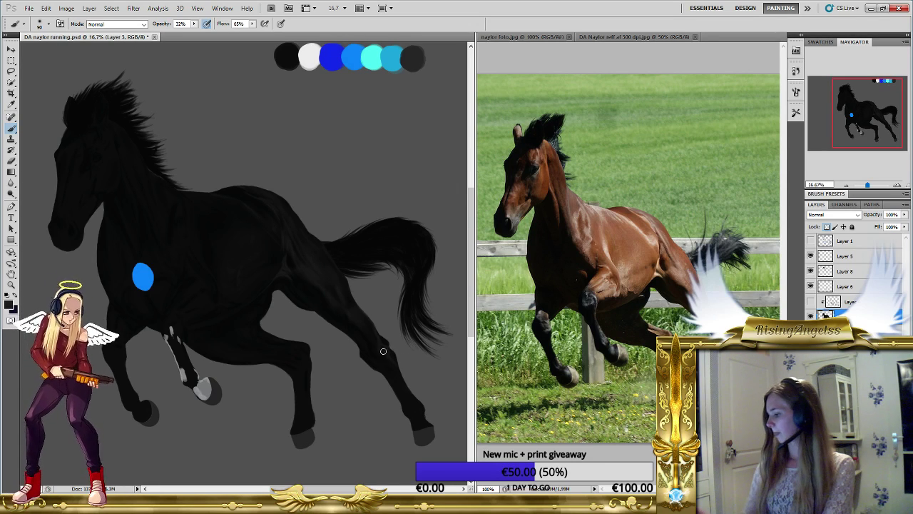
key("bracketright")
key("bracketright")
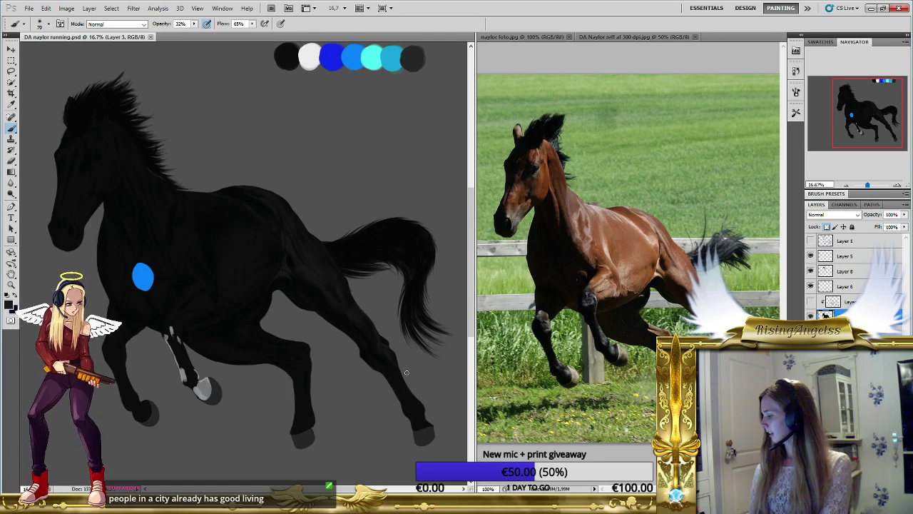
left_click(365, 358)
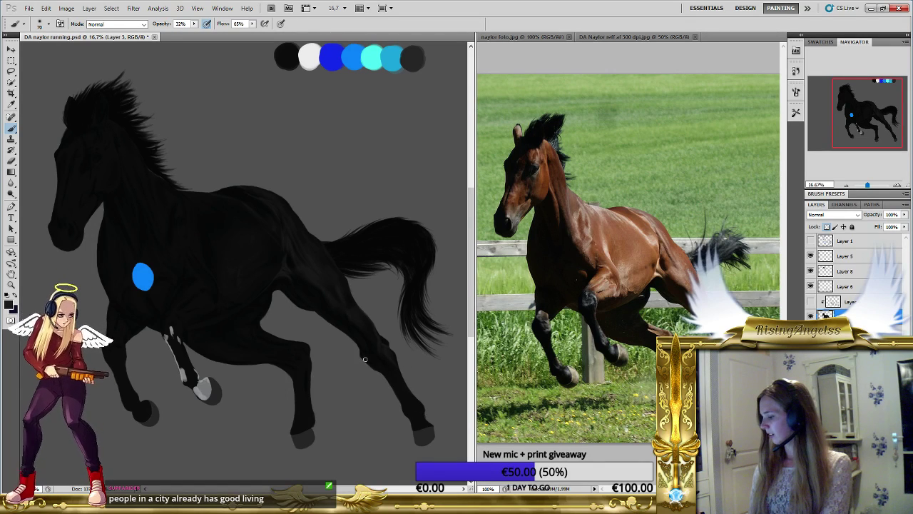
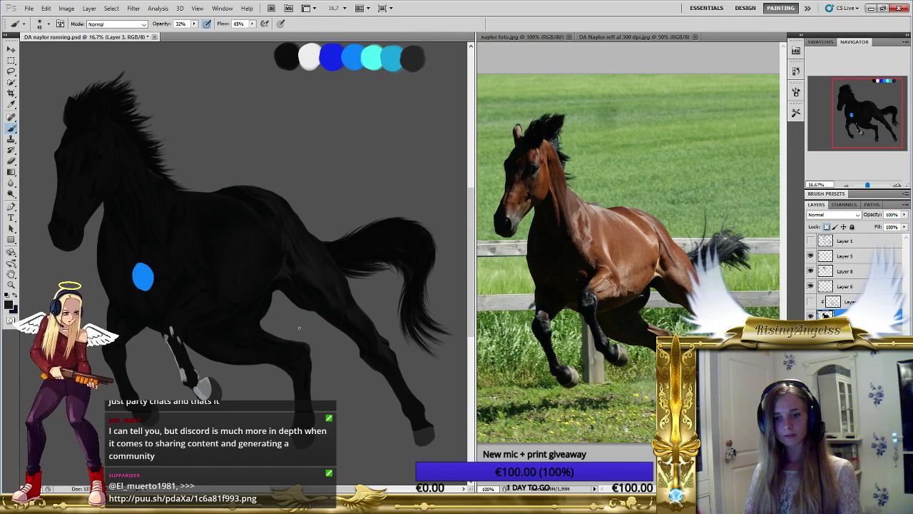
Enlarge the view to 25% and shade the barrel behind the shoulder with brush size 200.
key("z")
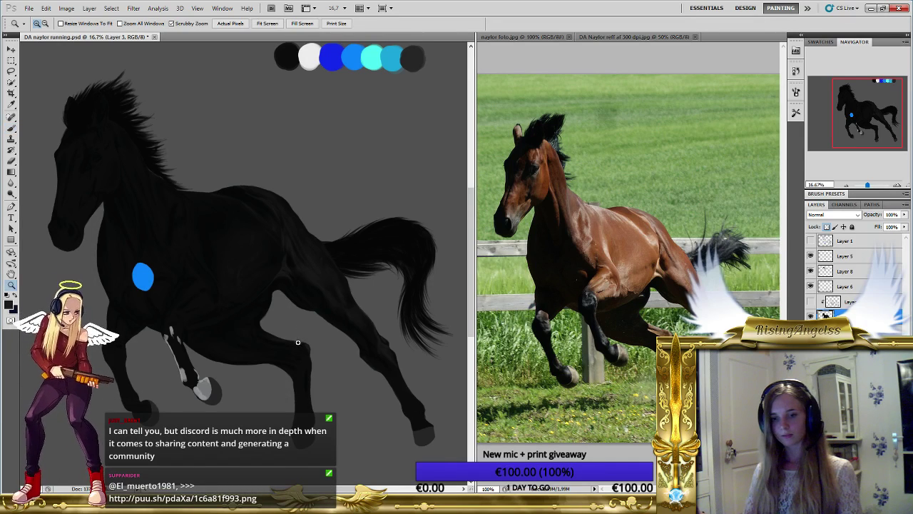
left_click(300, 330)
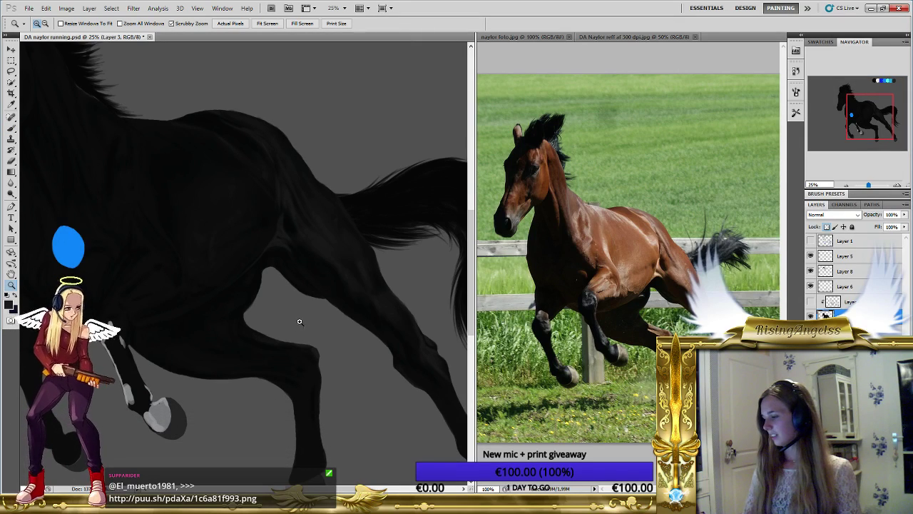
left_click_drag(285, 359, 285, 312)
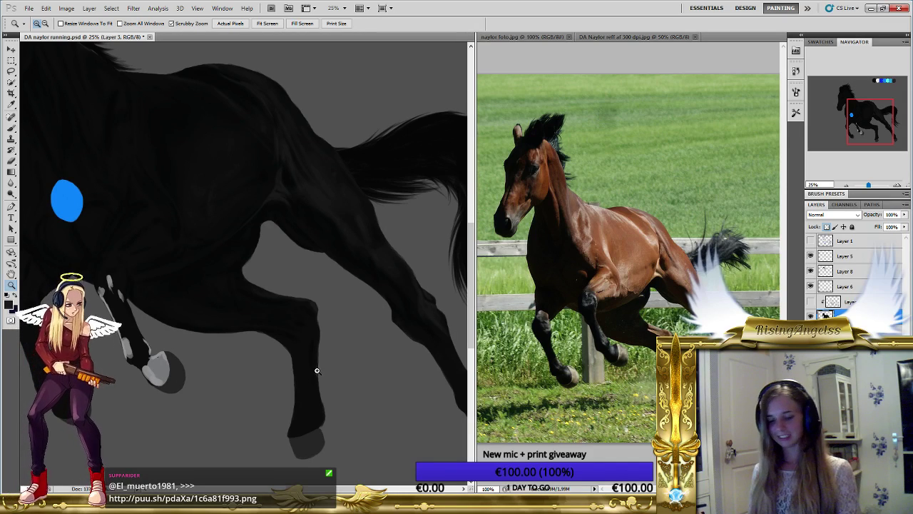
key("b")
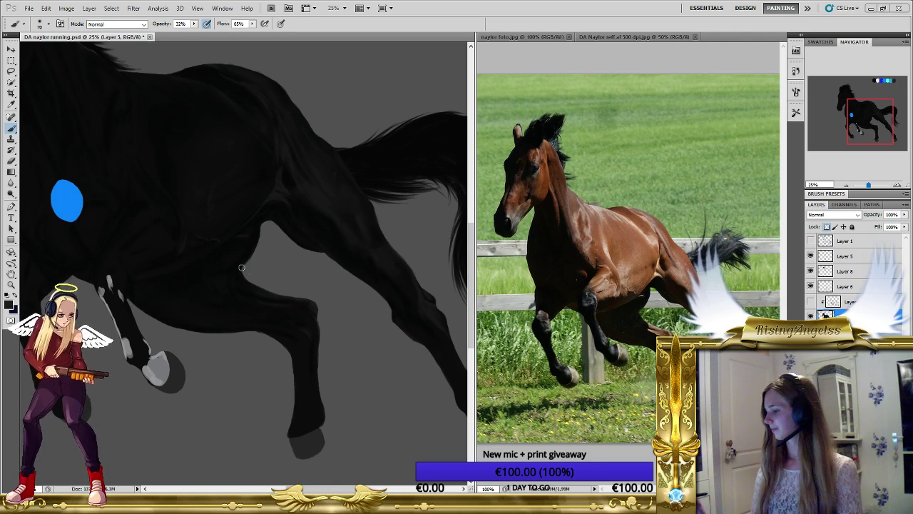
mouse_move(250, 266)
left_mouse_down()
mouse_move(375, 334)
mouse_move(350, 326)
left_mouse_up()
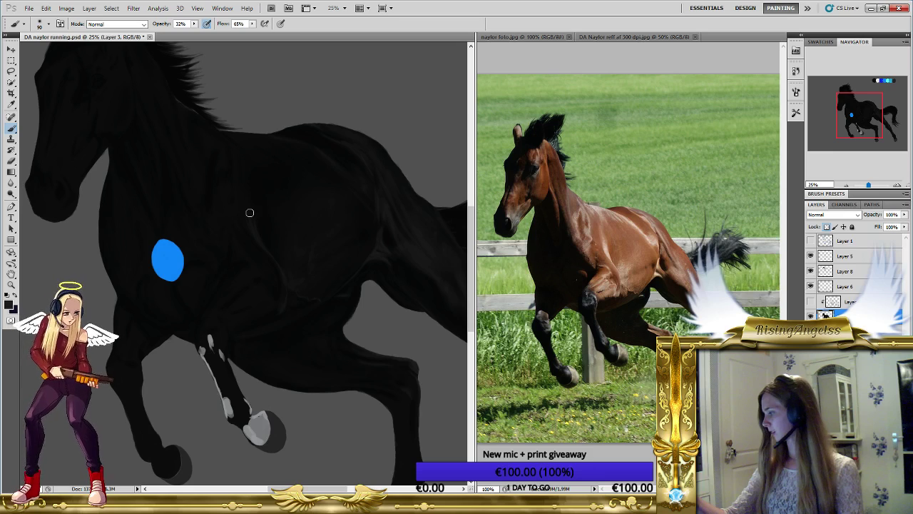
key("bracketright")
key("bracketright")
key("bracketright")
key("bracketright")
key("bracketright")
key("bracketright")
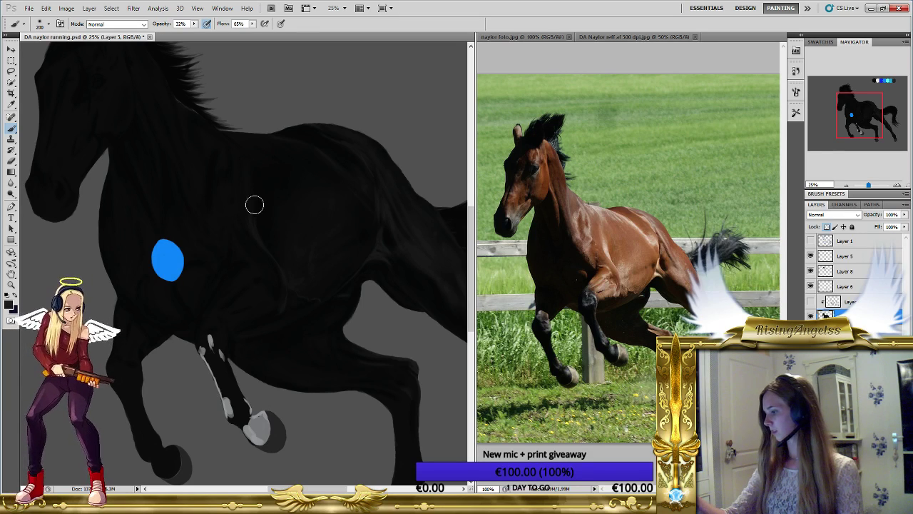
Paint narrower grey highlights along the curved crease behind the shoulder with brush sizes 100 and 45.
key("bracketleft")
key("bracketleft")
key("bracketleft")
key("bracketleft")
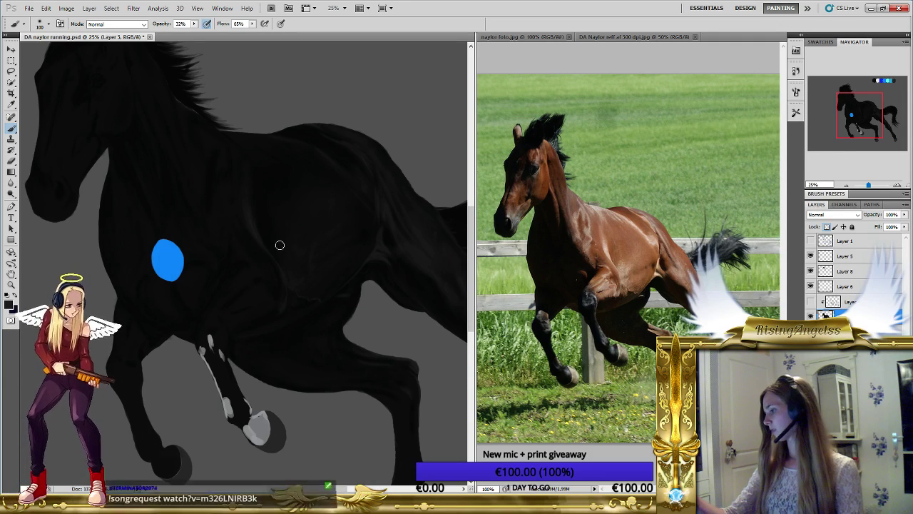
key("bracketleft")
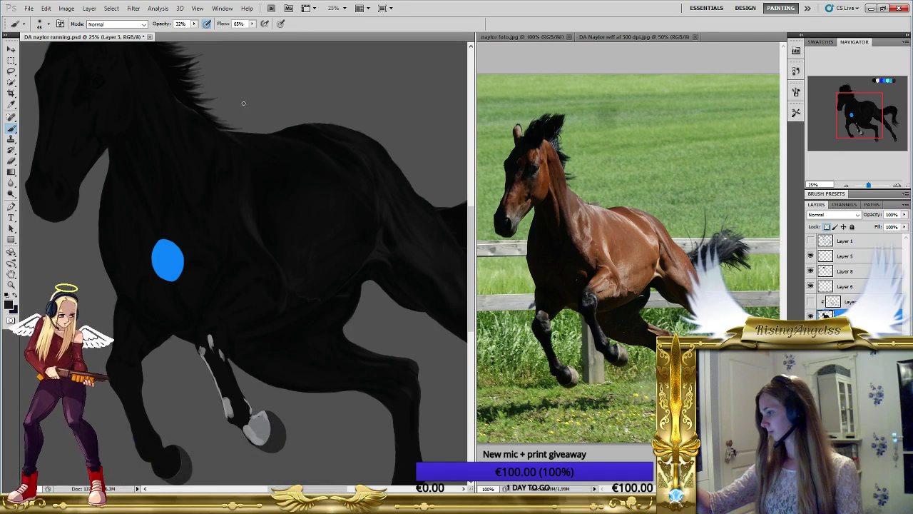
Shade the back and upper barrel just behind the withers with brush sizes 150 and 200.
key("bracketright")
key("bracketright")
key("bracketright")
key("bracketright")
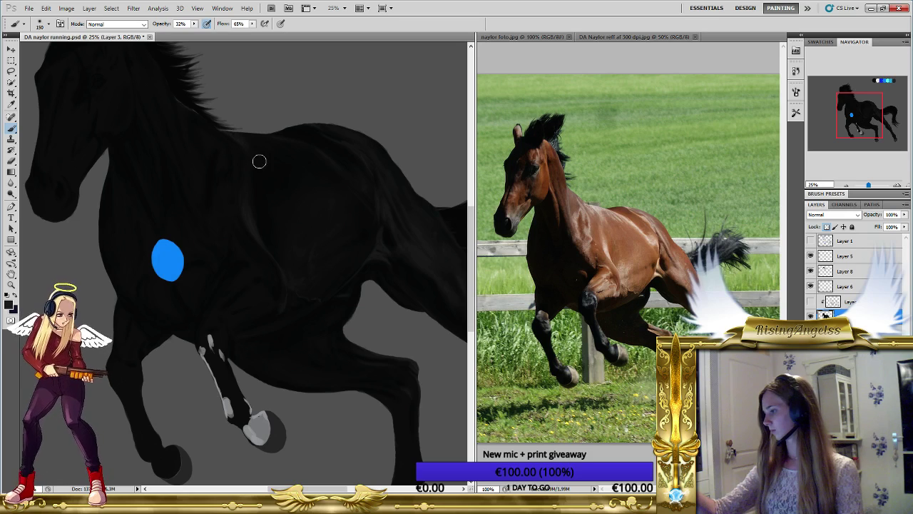
key("bracketright")
key("bracketright")
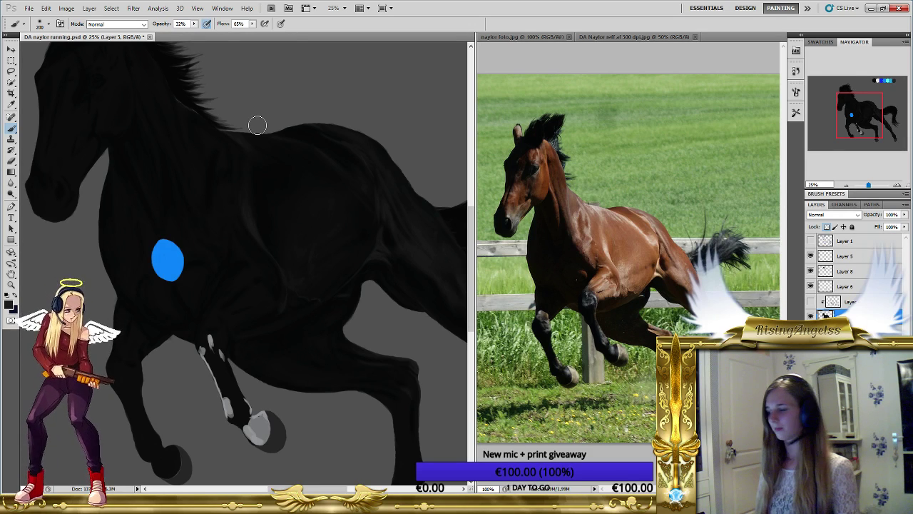
Paint fine grey highlights over the loin and hip with brush size 70.
key("bracketleft")
key("bracketleft")
key("bracketleft")
key("bracketleft")
key("bracketleft")
key("bracketleft")
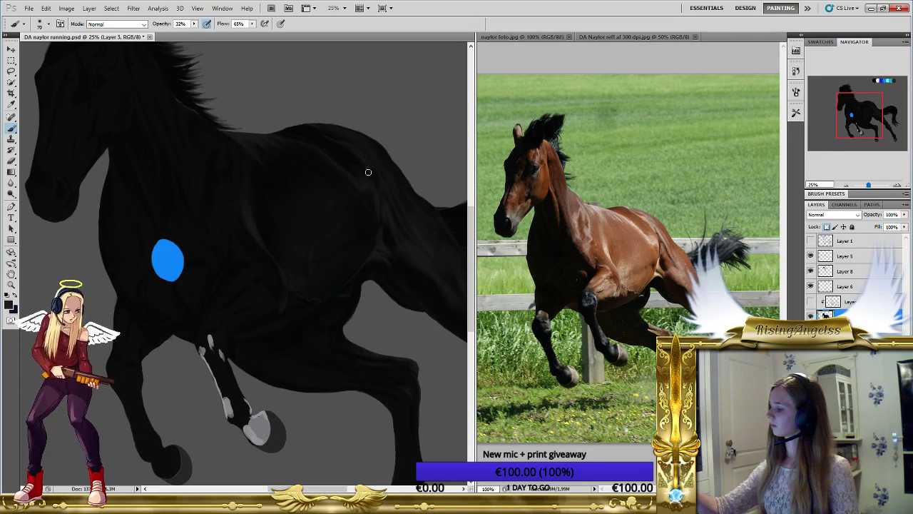
Soften the grey shading from the hip across the loin with brush sizes 150 to 600.
key("bracketright")
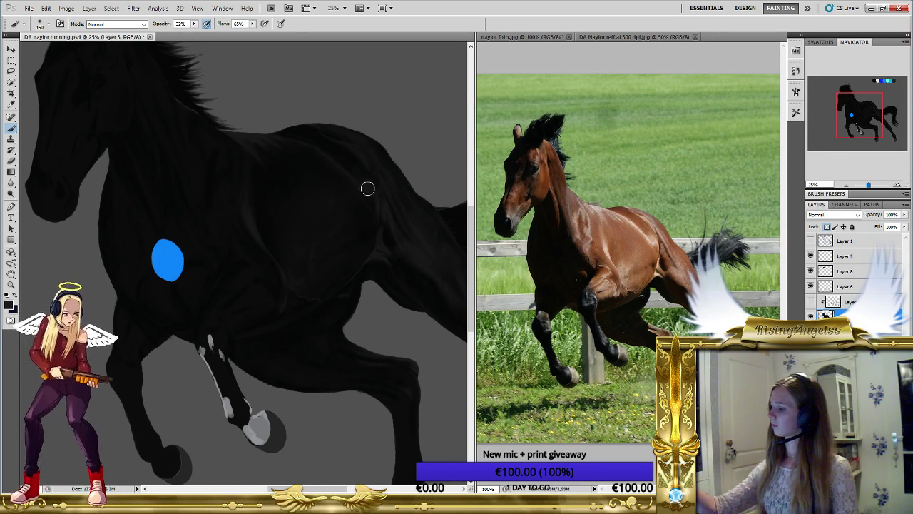
key("bracketright")
key("bracketright")
key("bracketright")
key("bracketright")
key("bracketright")
key("bracketright")
key("bracketright")
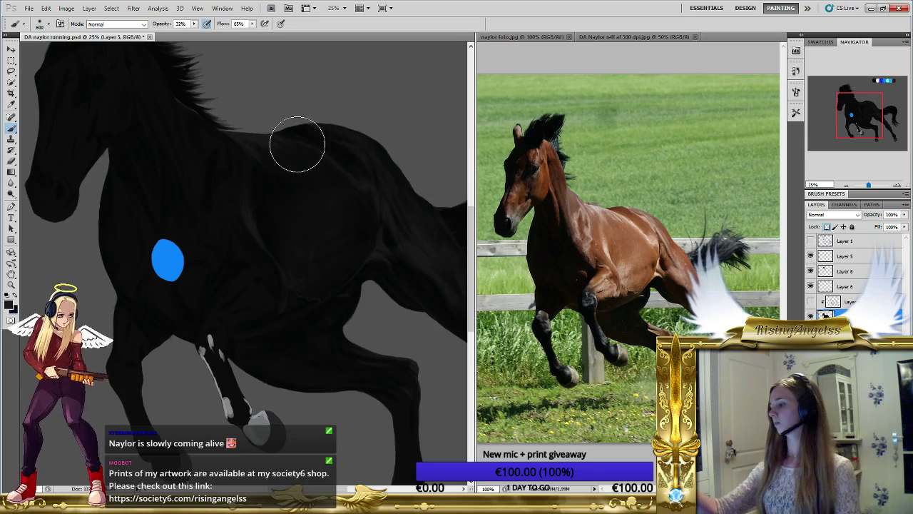
Build up the grey highlight along the upper barrel below the back with brush sizes 150 and 200.
key("bracketleft")
key("bracketleft")
key("bracketleft")
key("bracketleft")
key("bracketleft")
key("bracketleft")
key("bracketleft")
key("bracketleft")
key("bracketleft")
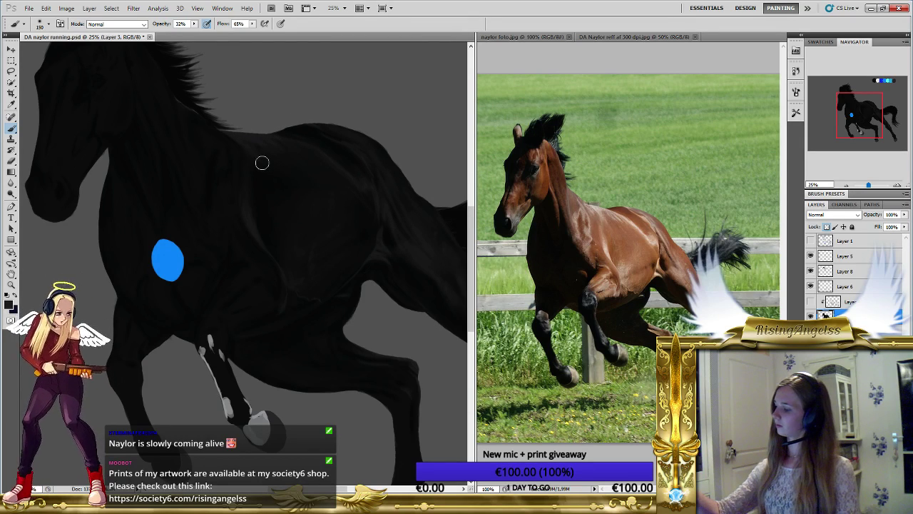
key("bracketright")
key("bracketright")
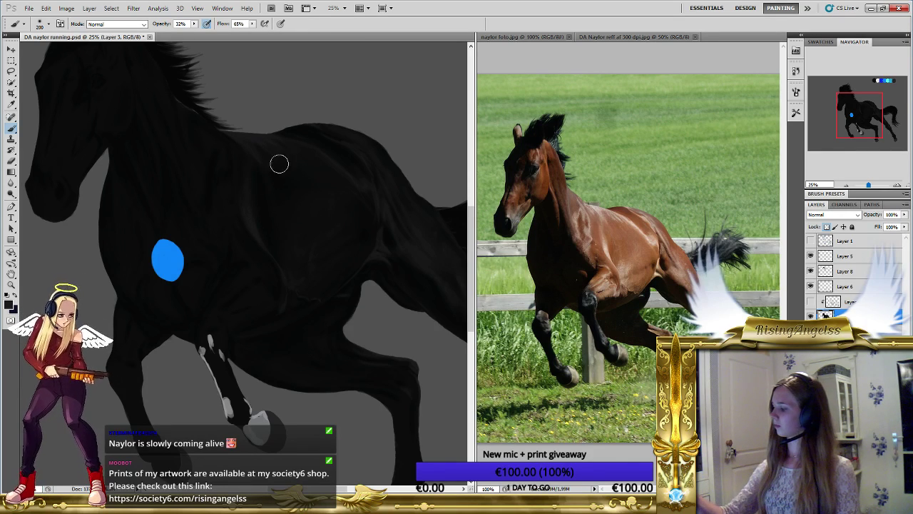
Blend the shading across the barrel and flank with brush sizes 600 and 400.
key("bracketright")
key("bracketright")
key("bracketright")
key("bracketright")
key("bracketright")
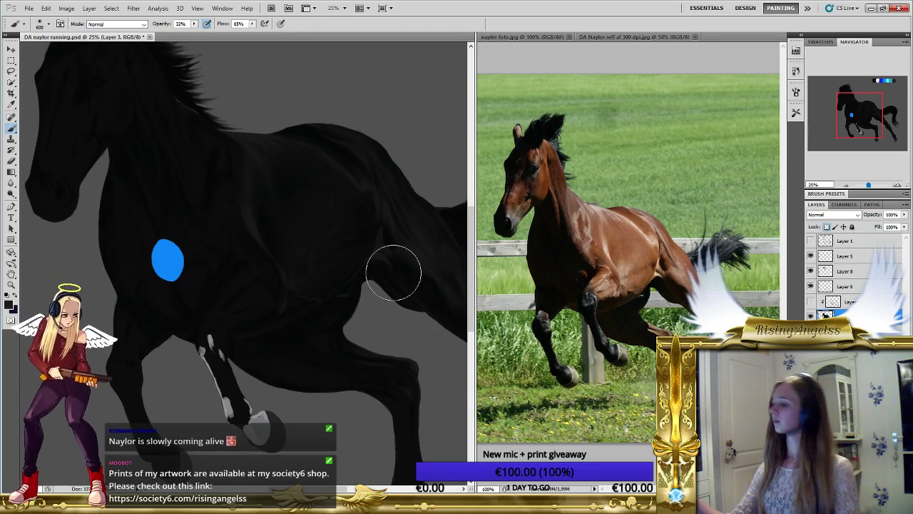
key("bracketleft")
key("bracketleft")
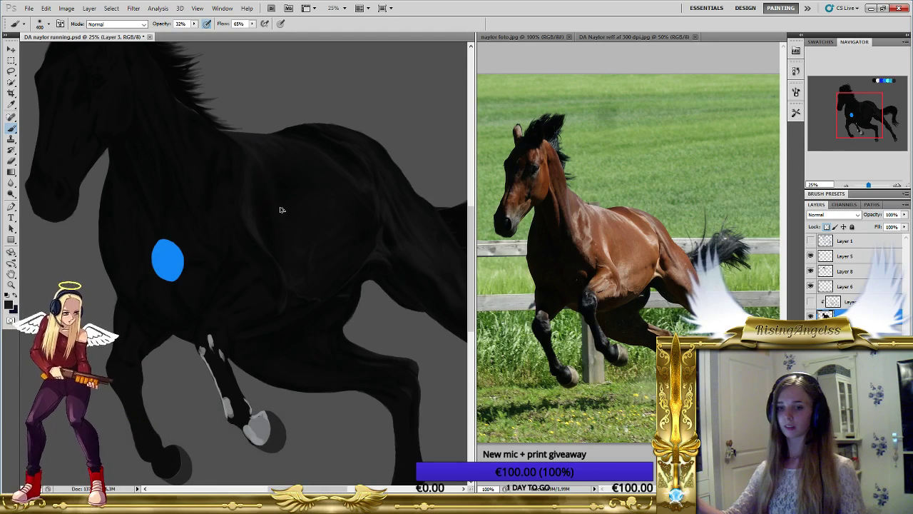
Refine the grey highlights on the hip and flank in front of the thigh with brush size 70.
key("bracketleft")
key("bracketleft")
key("bracketleft")
key("bracketleft")
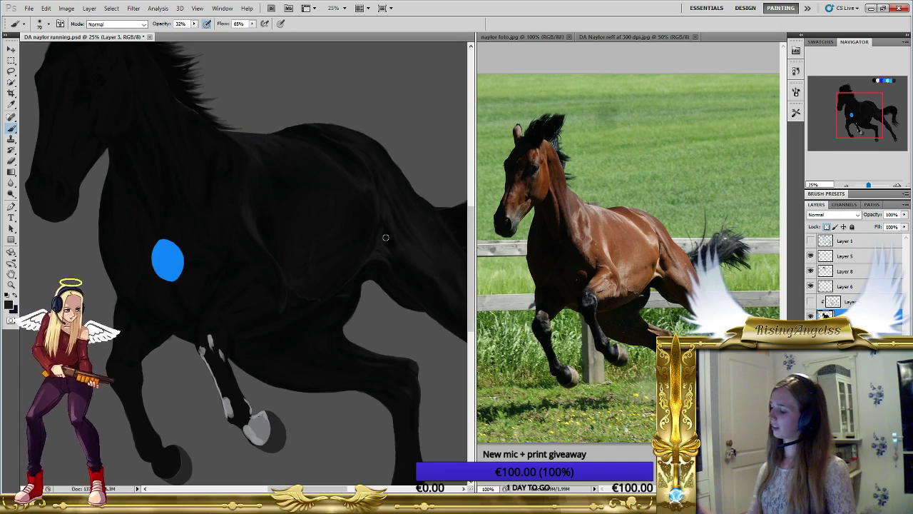
Shade the lower barrel and flank in dark grey with brush sizes 175 and 125.
mouse_move(356, 321)
left_mouse_down()
mouse_move(275, 351)
mouse_move(312, 379)
mouse_move(366, 385)
left_mouse_up()
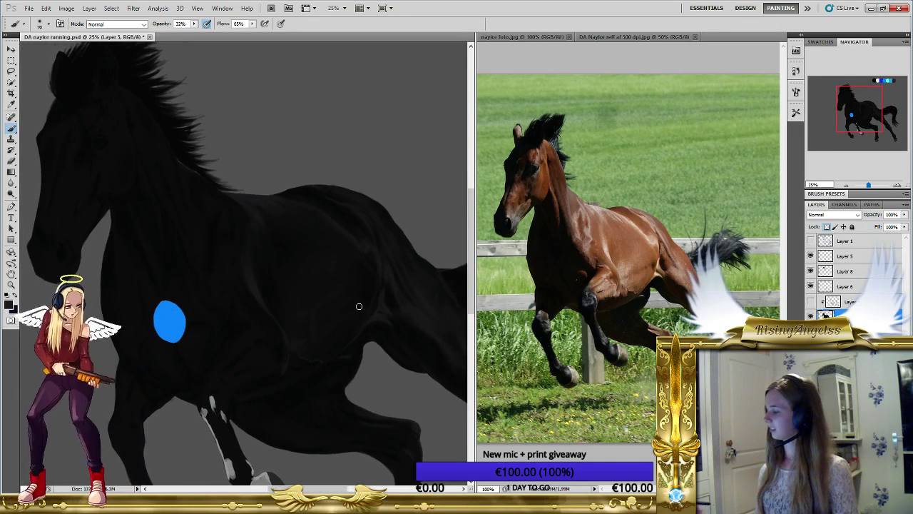
key("bracketright")
key("bracketright")
key("bracketright")
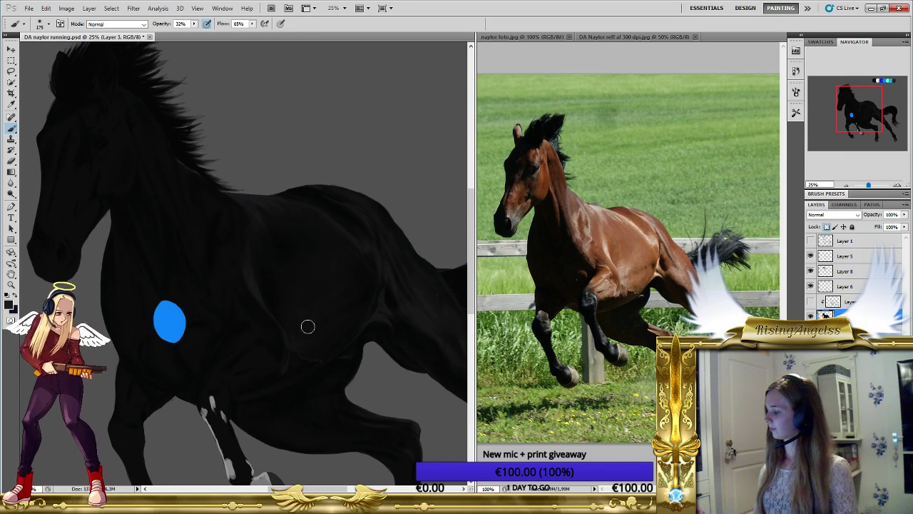
key("bracketleft")
key("bracketleft")
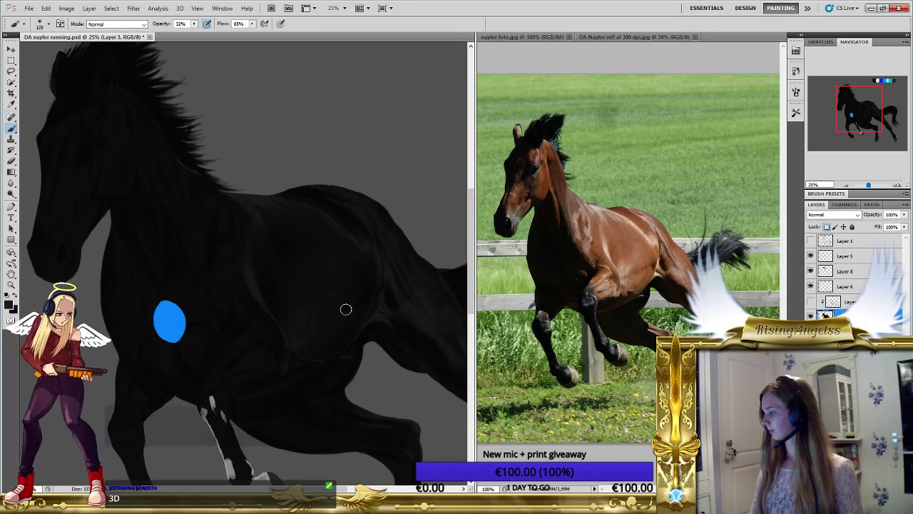
Soften the grey sheen over the middle of the barrel with brush sizes 800, 400, 250 and 200.
key("bracketright")
key("bracketright")
key("bracketright")
key("bracketright")
key("bracketright")
key("bracketright")
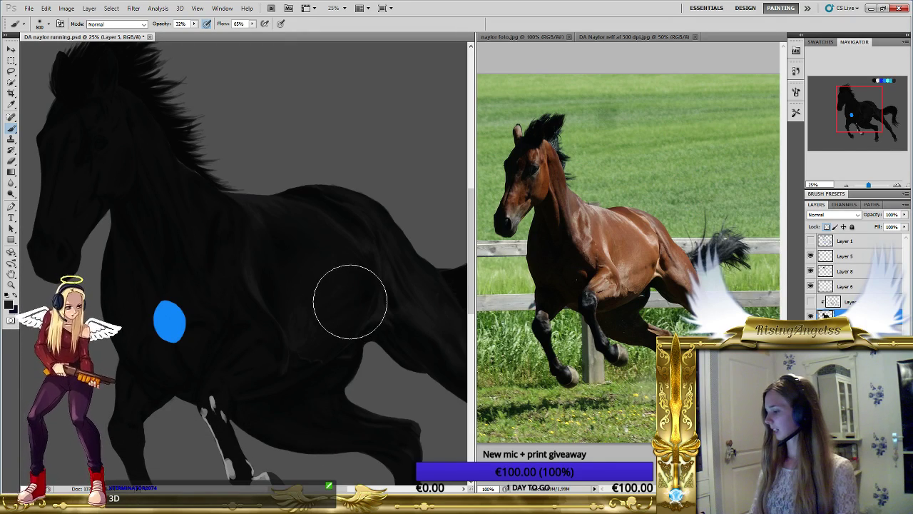
key("bracketleft")
key("bracketleft")
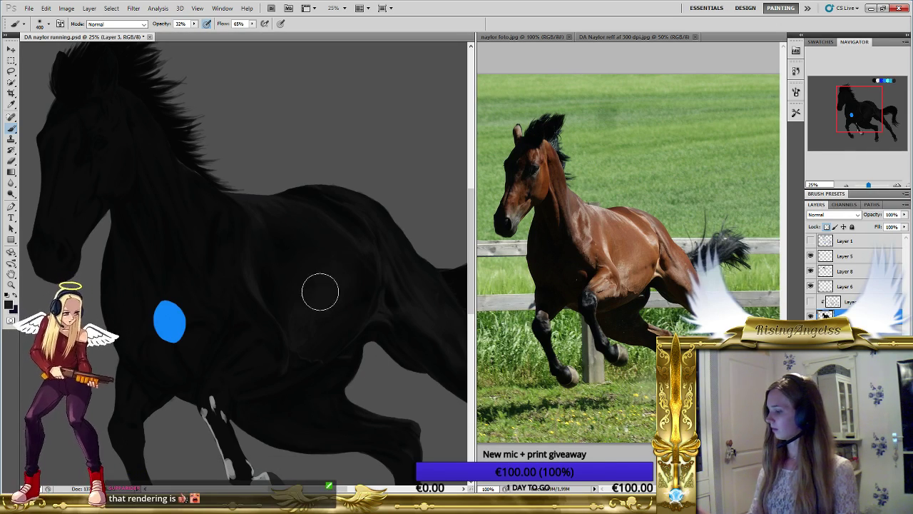
key("bracketleft")
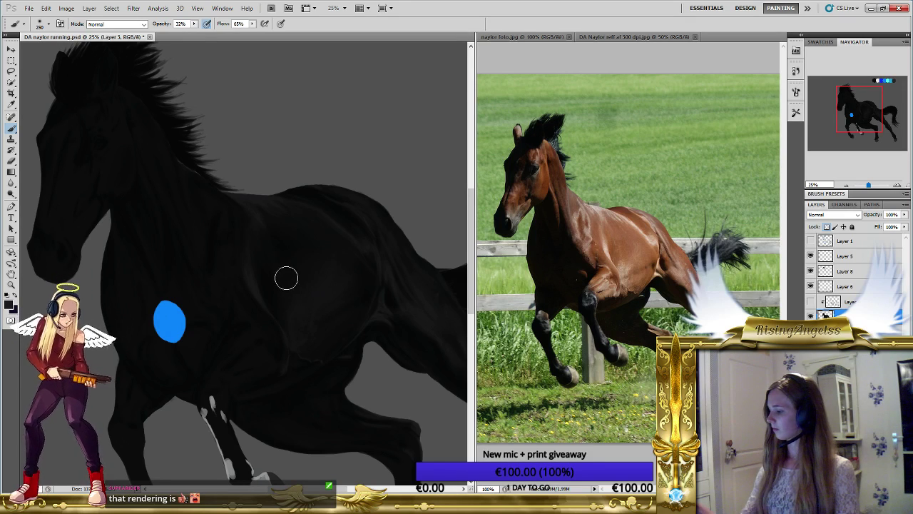
key("bracketleft")
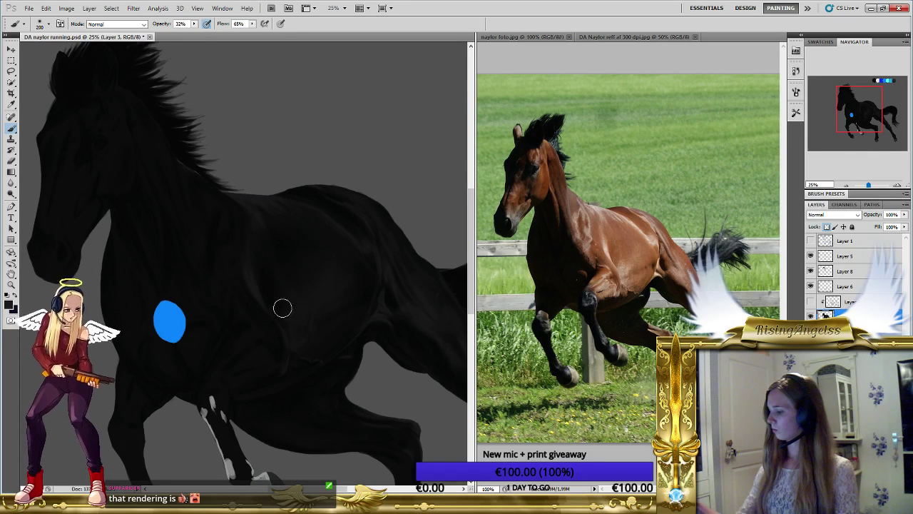
Sharpen the curved highlight between shoulder and barrel with brush size 100.
key("bracketleft")
key("bracketleft")
key("bracketleft")
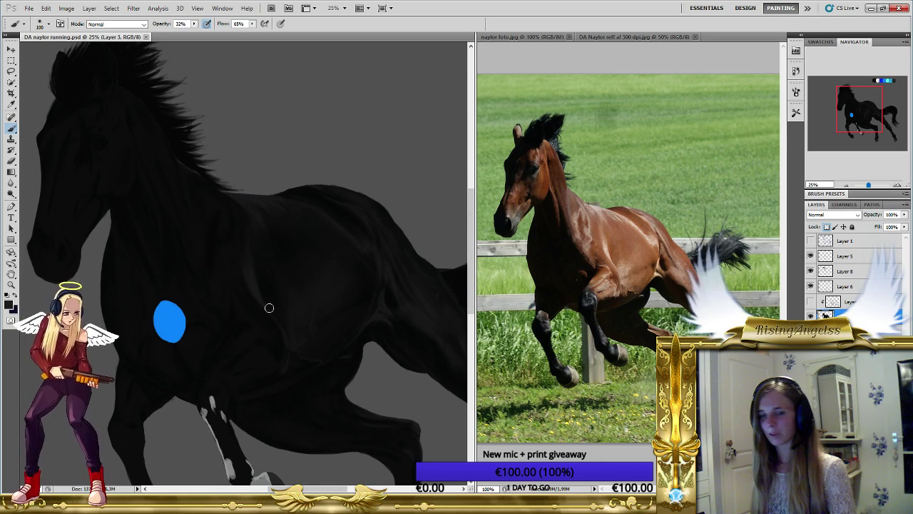
Strengthen the grey highlights on the back and barrel with brush sizes 150, 200 and 500.
mouse_move(307, 320)
left_mouse_down()
mouse_move(275, 309)
mouse_move(299, 292)
left_mouse_up()
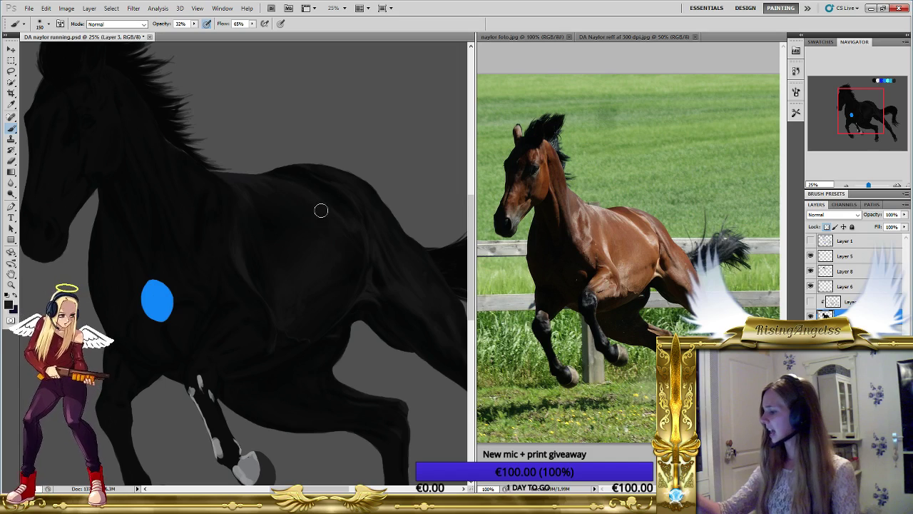
key("bracketright")
key("bracketright")
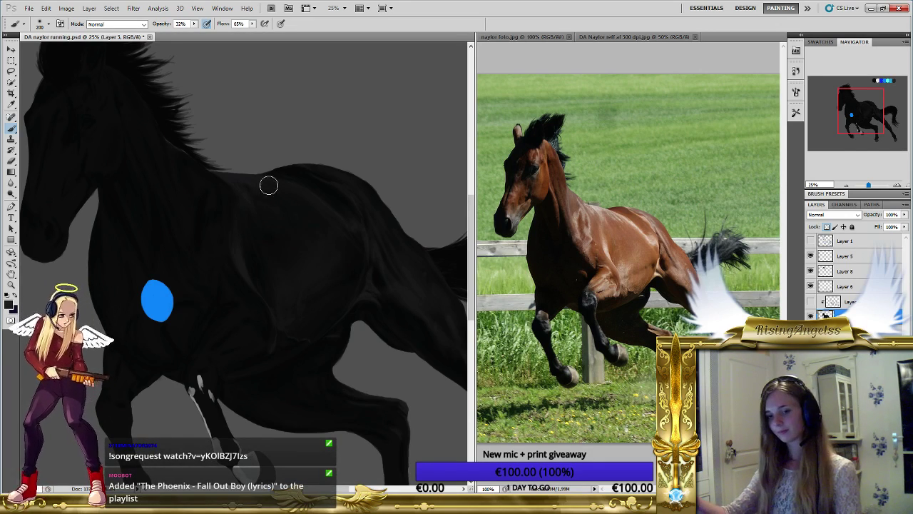
key("bracketright")
key("bracketright")
key("bracketright")
key("bracketright")
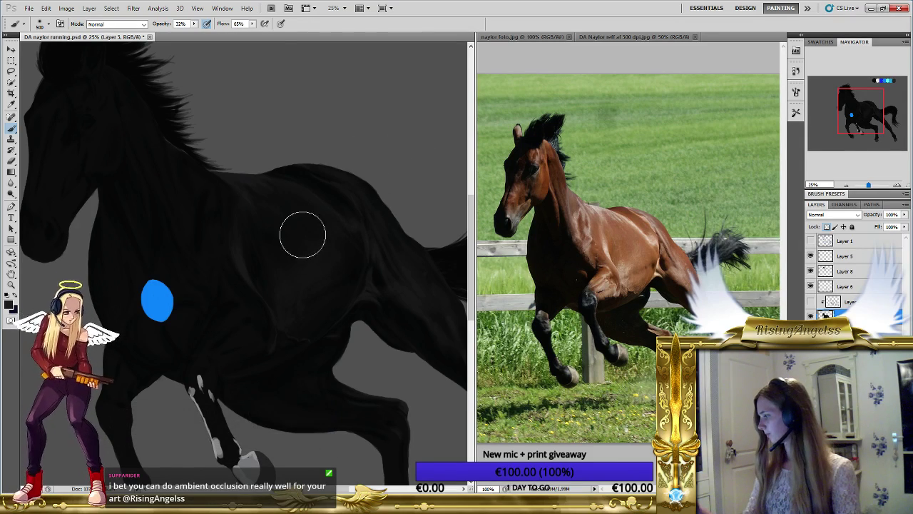
Refine the barrel's grey shading from behind the shoulder to the flank with brush sizes 250 and 150.
key("bracketleft")
key("bracketleft")
key("bracketleft")
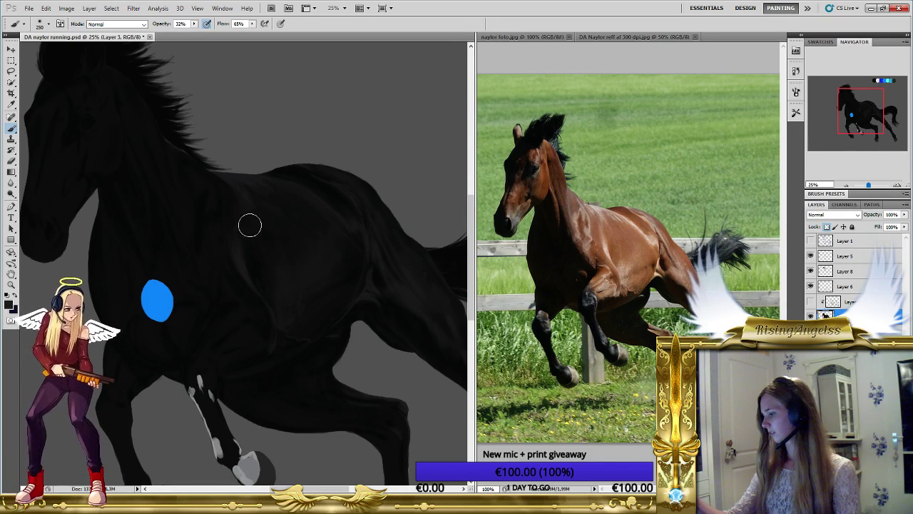
key("bracketleft")
key("bracketleft")
key("bracketleft")
key("bracketleft")
key("bracketleft")
key("bracketleft")
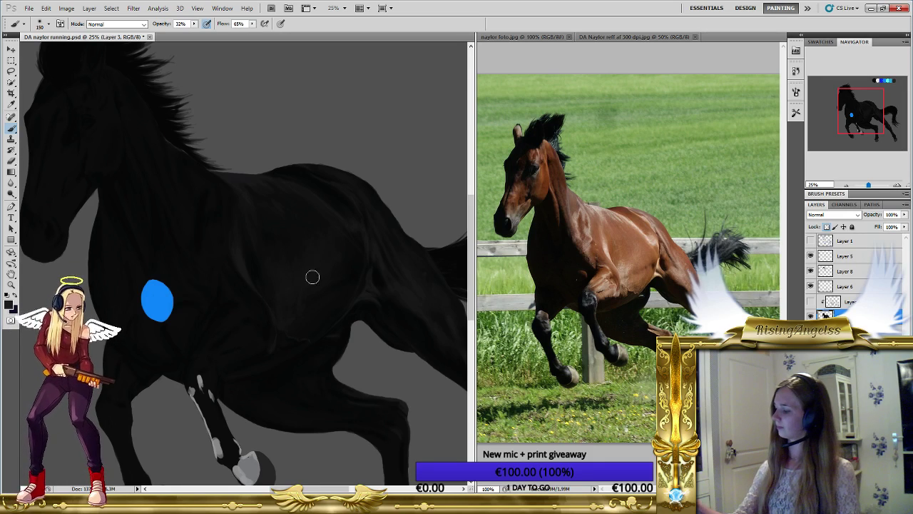
Compare the whole horse with and without the white markings layer, leaving that layer hidden.
key("z")
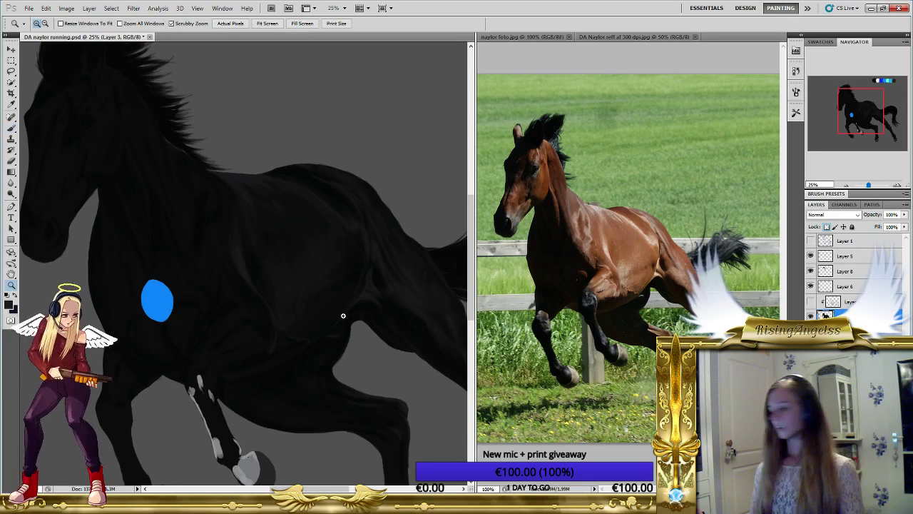
mouse_move(348, 318)
left_mouse_down()
mouse_move(315, 371)
mouse_move(278, 337)
left_mouse_up()
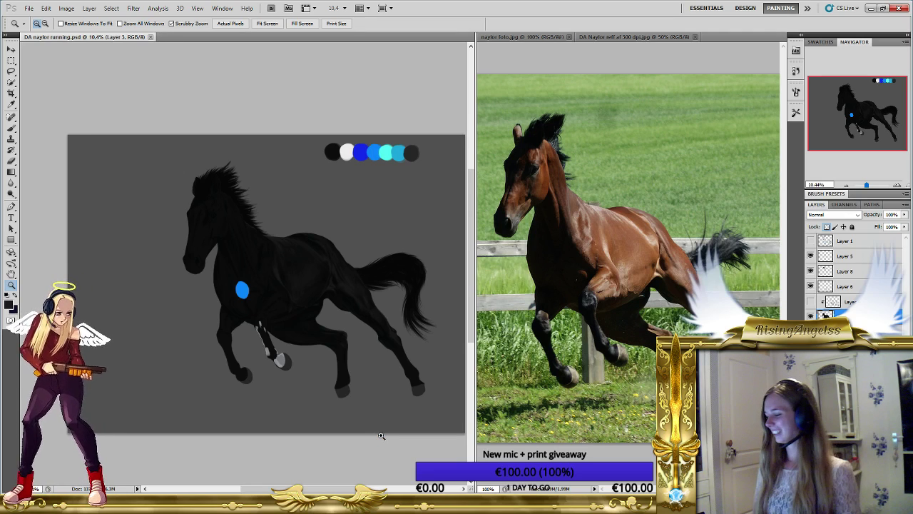
left_click(811, 302)
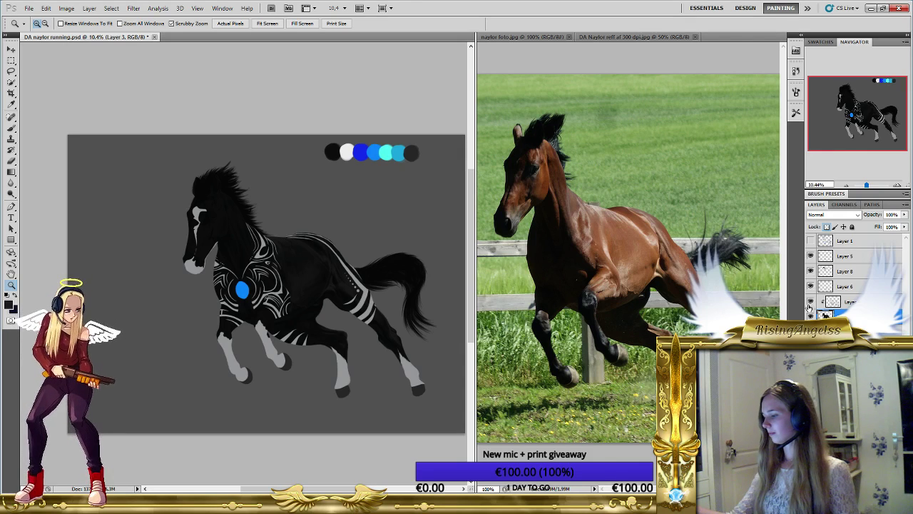
left_click(810, 301)
left_click(811, 301)
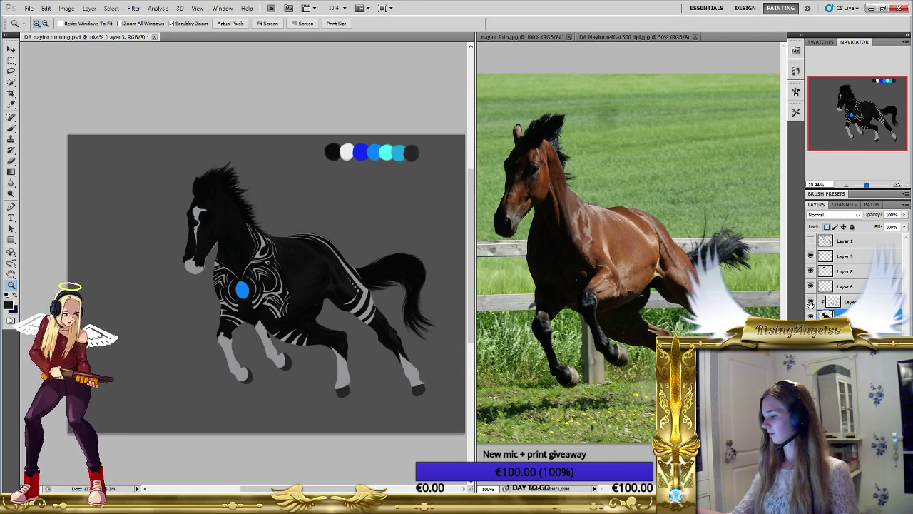
left_click(810, 302)
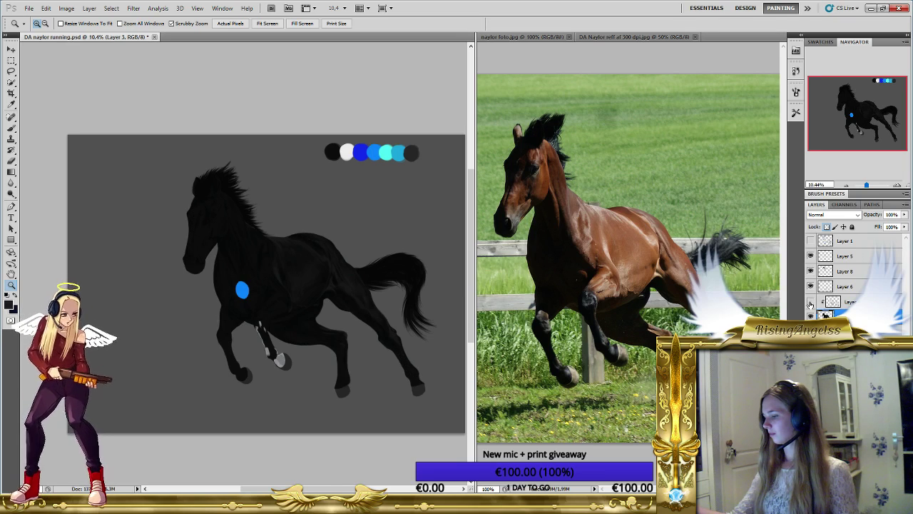
left_click(810, 301)
left_click(810, 301)
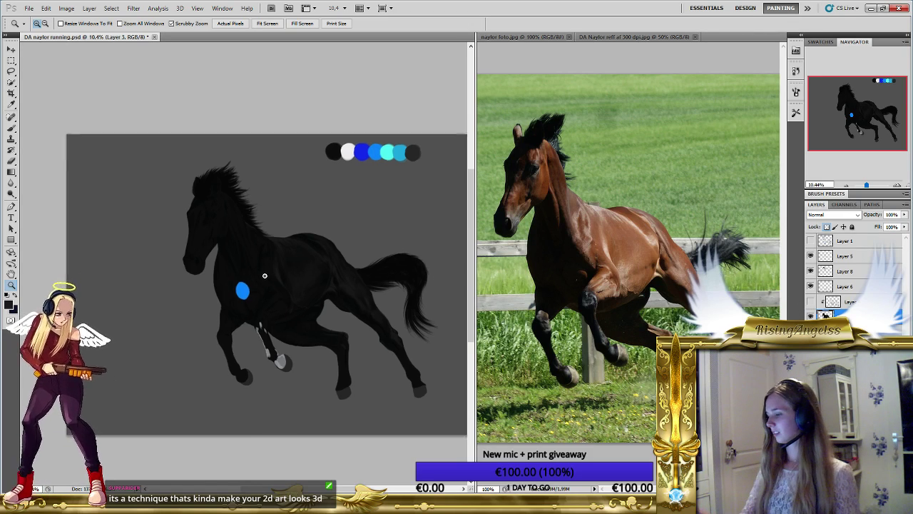
Compare the horse's head and neck with and without the mane on Layer 8.
left_click(246, 266)
left_click_drag(241, 294, 248, 413)
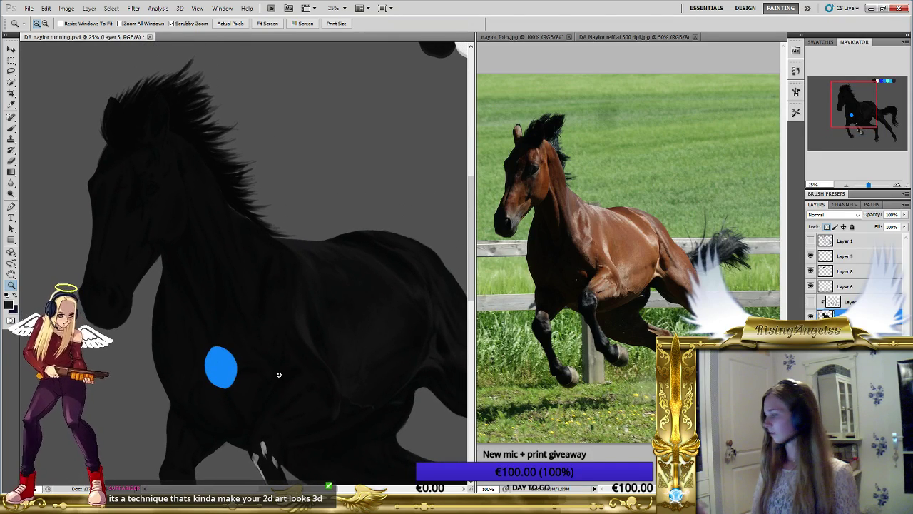
left_click(810, 271)
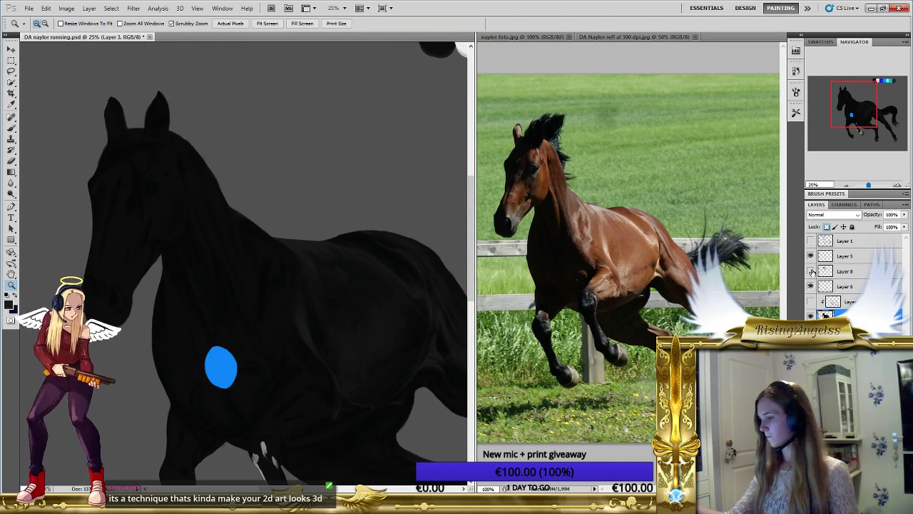
left_click(810, 271)
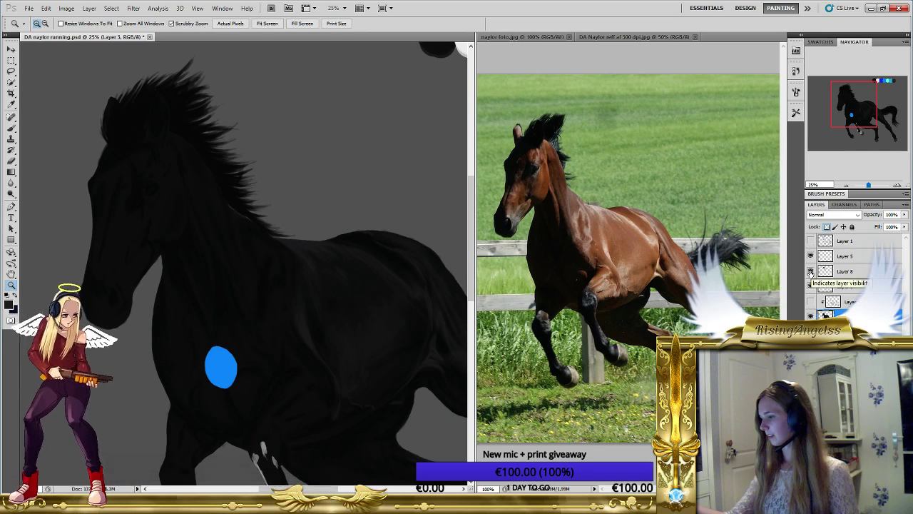
left_click(811, 272)
left_click(810, 272)
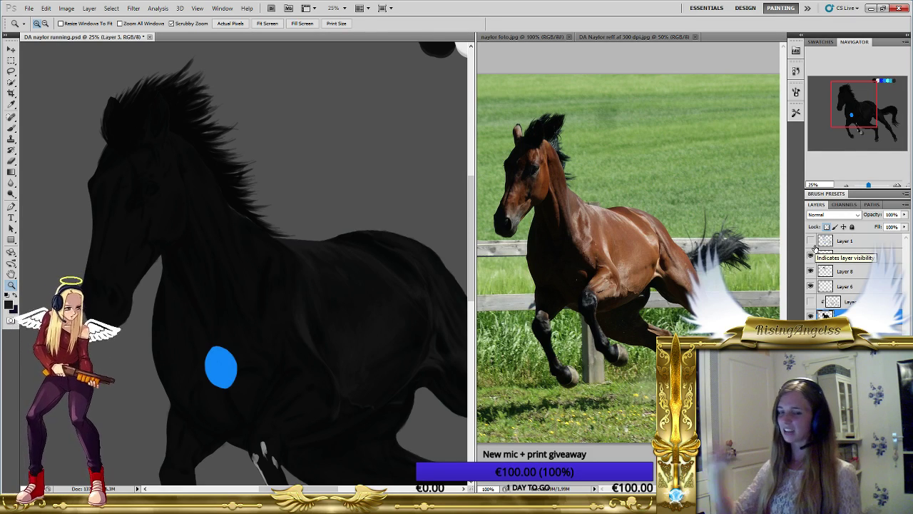
Paint thin grey contours behind the shoulder and around the raised foreleg's elbow with brush sizes 40 and 45.
left_click_drag(305, 316, 290, 267)
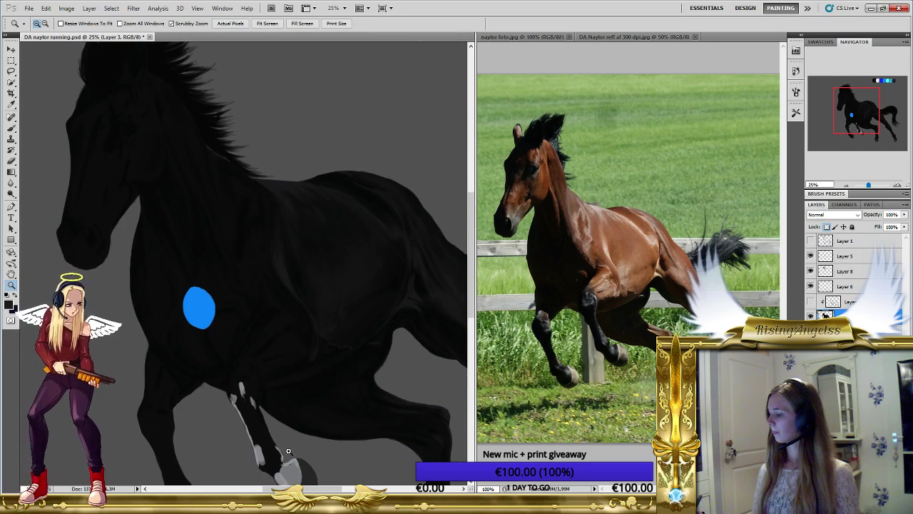
left_click_drag(304, 407, 316, 426)
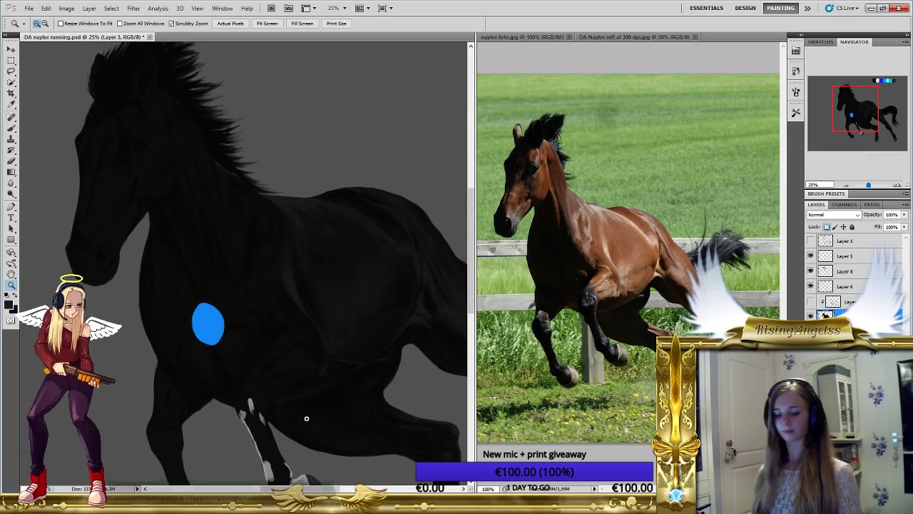
key("b")
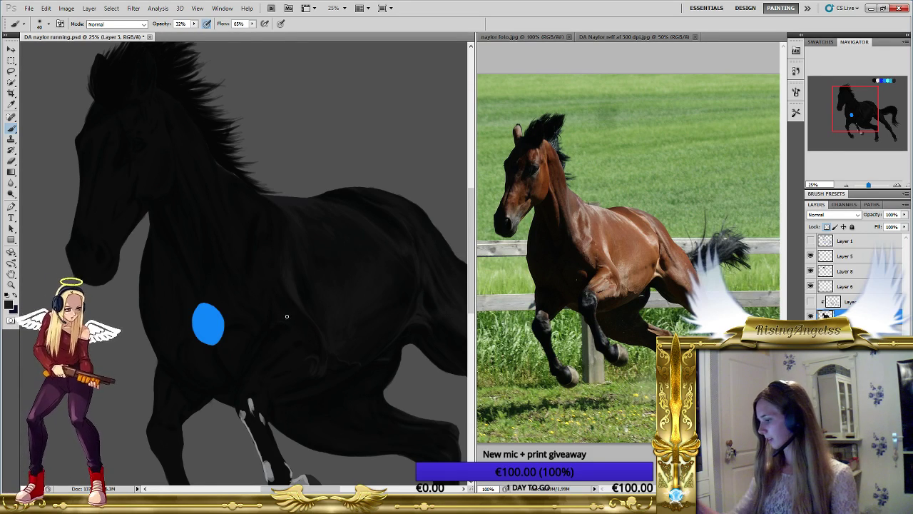
key("bracketright")
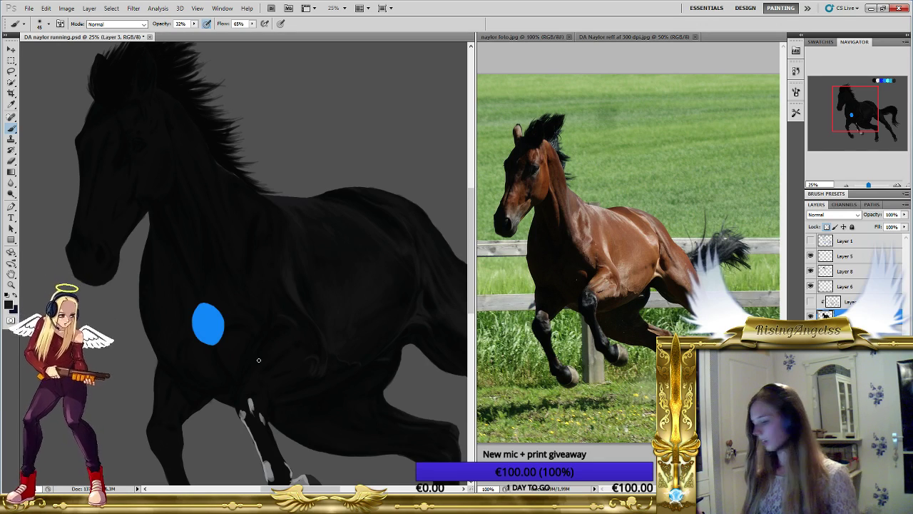
key("bracketright")
key("bracketright")
key("bracketright")
key("bracketright")
key("bracketright")
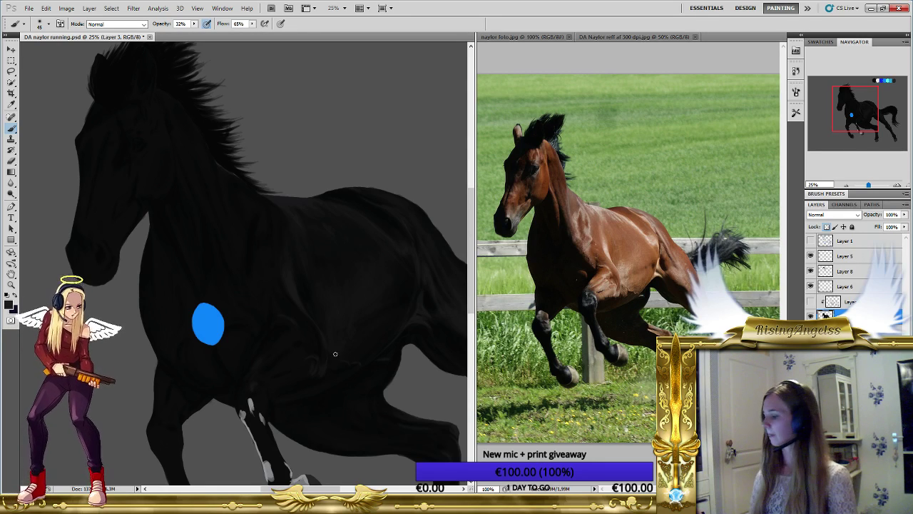
Refine the shading between shoulder, elbow and barrel with brush sizes 125, 200 and 45.
left_click_drag(316, 367, 256, 356)
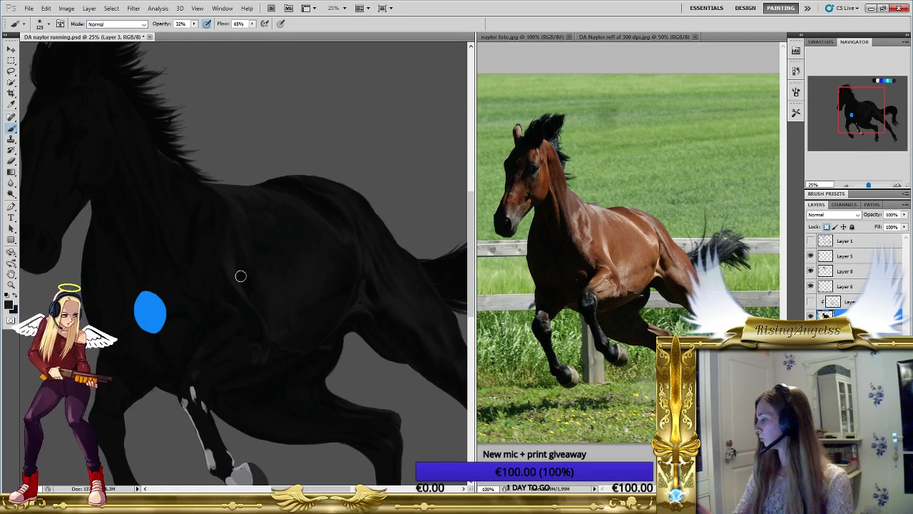
key("bracketright")
key("bracketright")
key("bracketright")
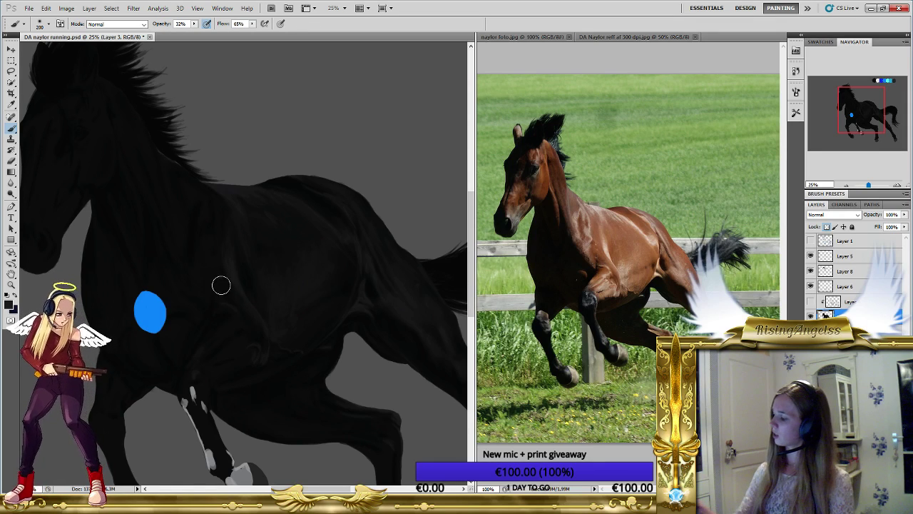
key("bracketleft")
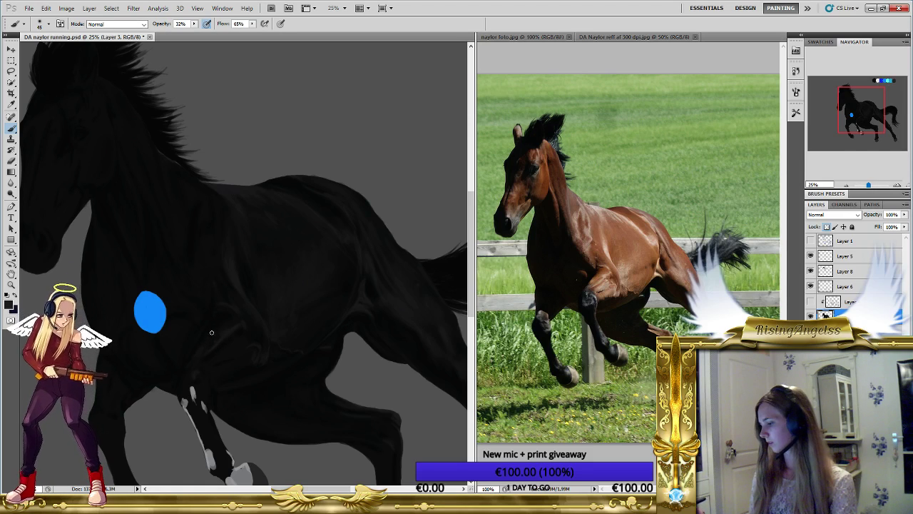
Check the shading against the blue sketch on Layer 1 and the white markings layer, leaving both hidden.
left_click(811, 240)
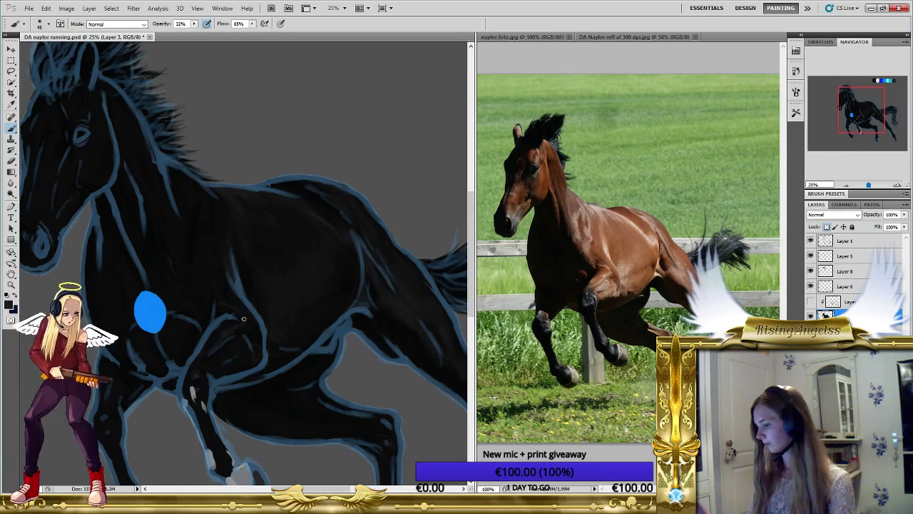
left_click(810, 240)
left_click(810, 301)
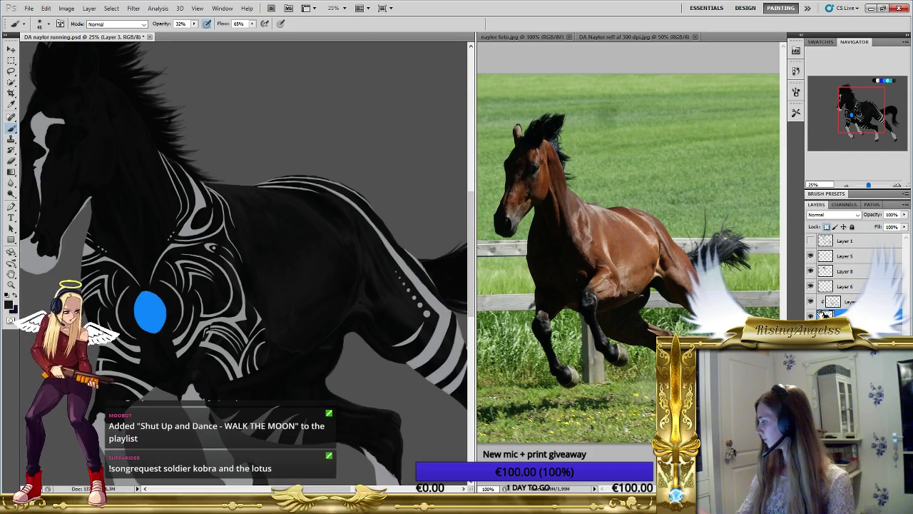
left_click(811, 303)
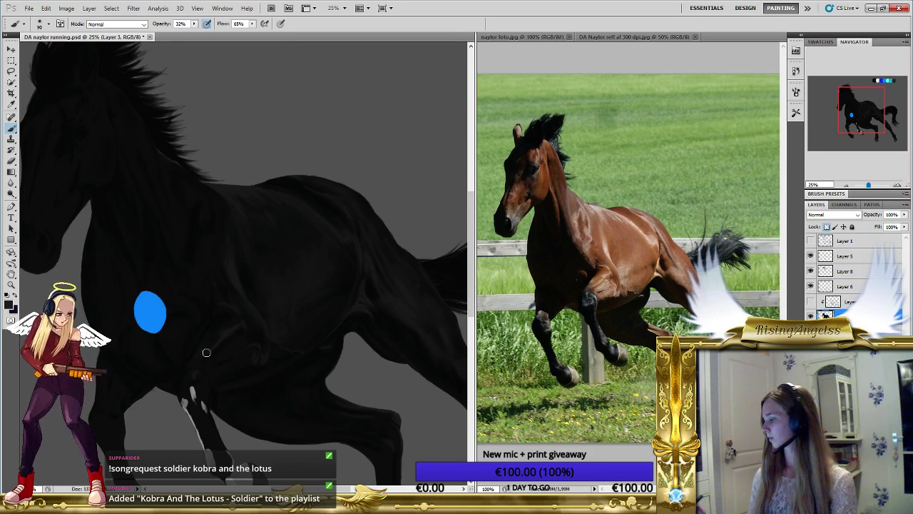
Blend the dark shading of the raised foreleg's upper part and elbow with brush sizes 90, 175 and 100.
key("bracketright")
key("bracketright")
key("bracketright")
key("bracketright")
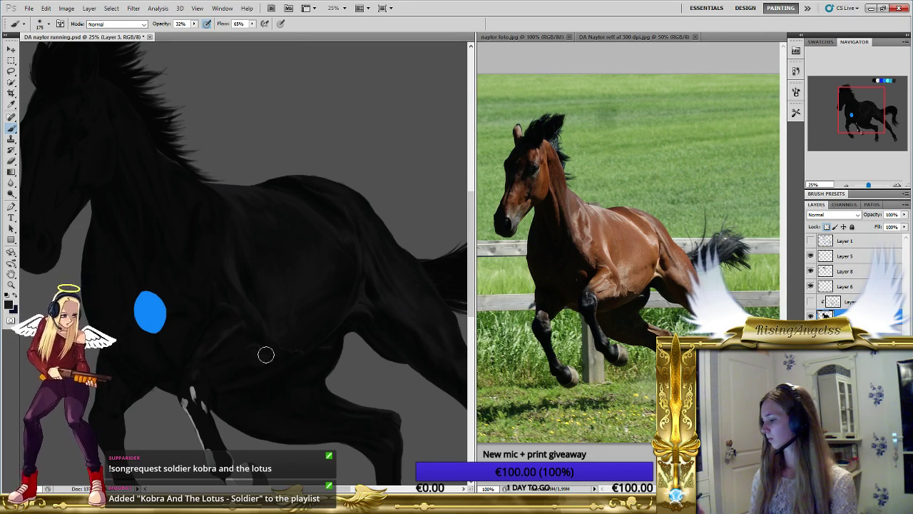
key("bracketleft")
key("bracketleft")
key("bracketleft")
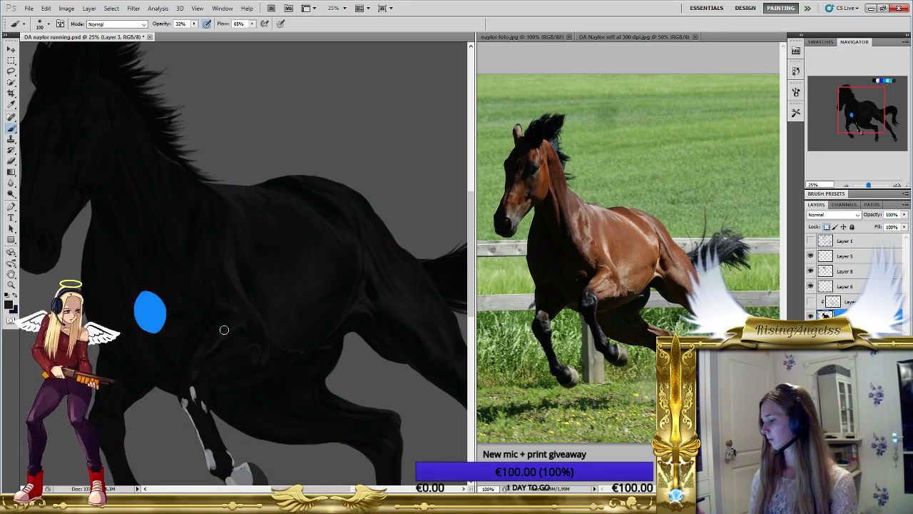
Define the muscle folds above the raised foreleg with brush sizes 175 and 50.
key("bracketright")
key("bracketright")
key("bracketright")
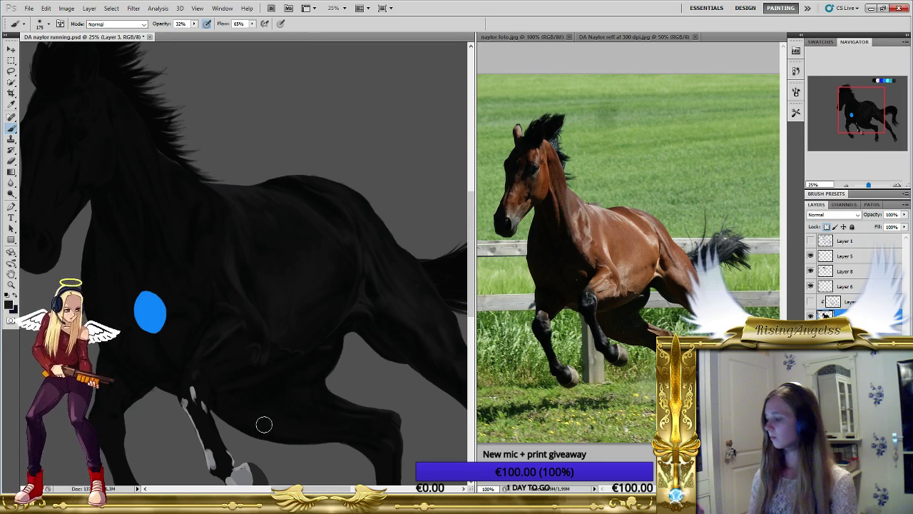
key("bracketleft")
key("bracketleft")
key("bracketleft")
key("bracketleft")
key("bracketleft")
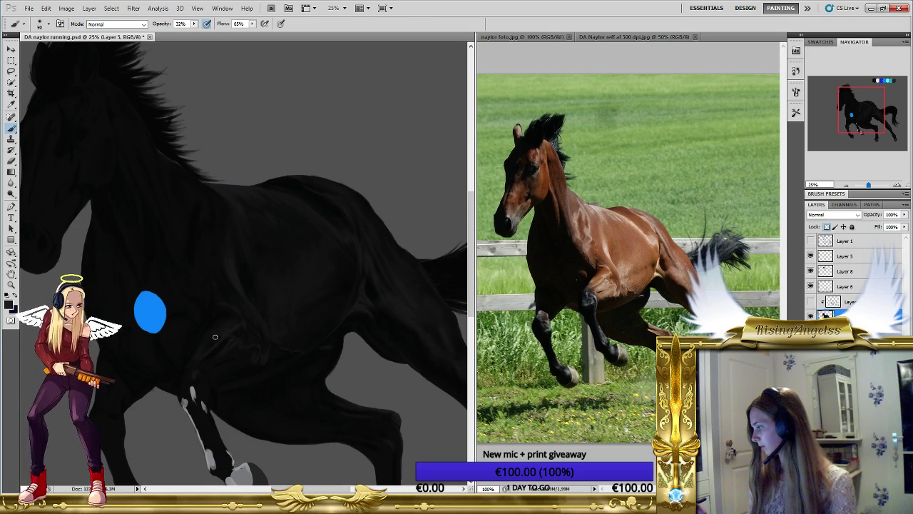
Build up grey highlights on the raised foreleg's forearm and elbow with brush sizes 100, 60, 125 and 80.
key("bracketright")
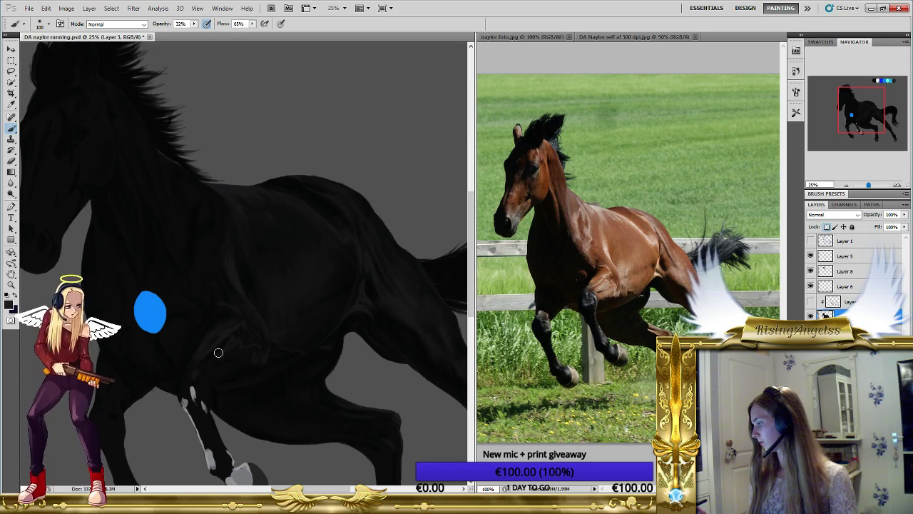
key("bracketleft")
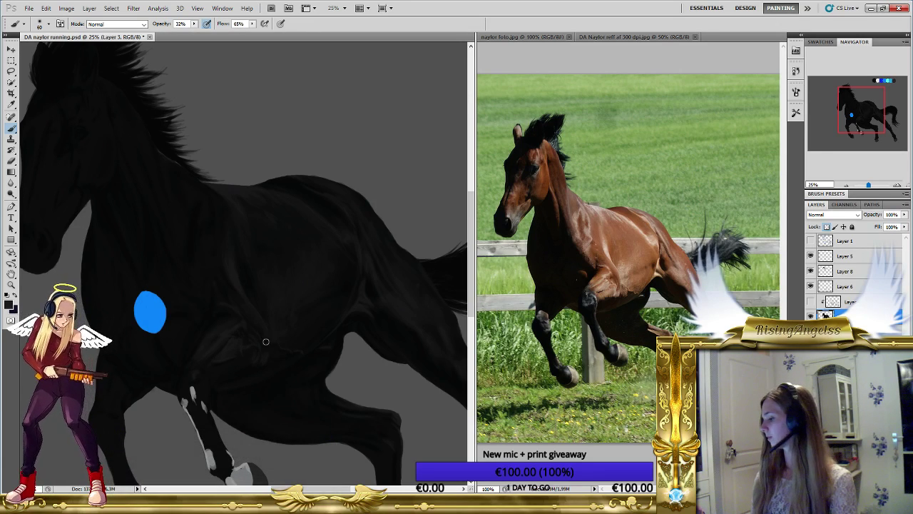
key("bracketright")
key("bracketright")
key("bracketleft")
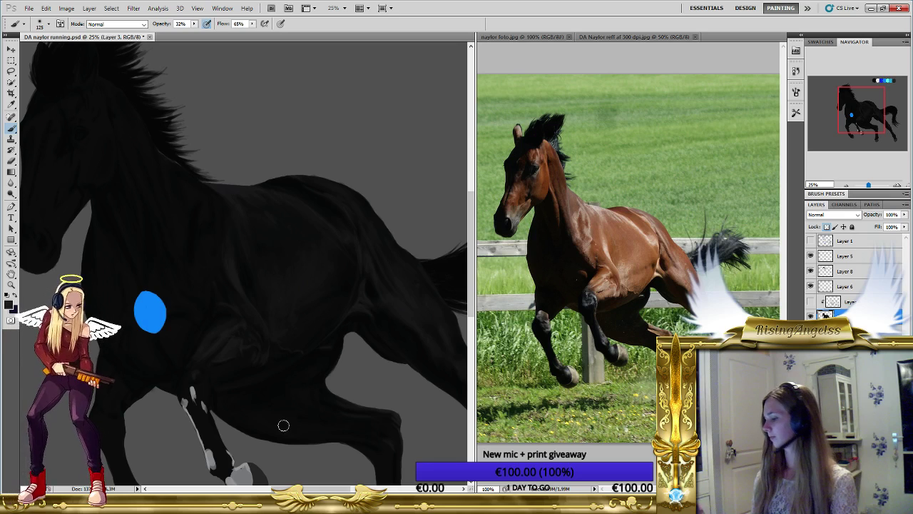
key("bracketleft")
key("bracketleft")
key("bracketleft")
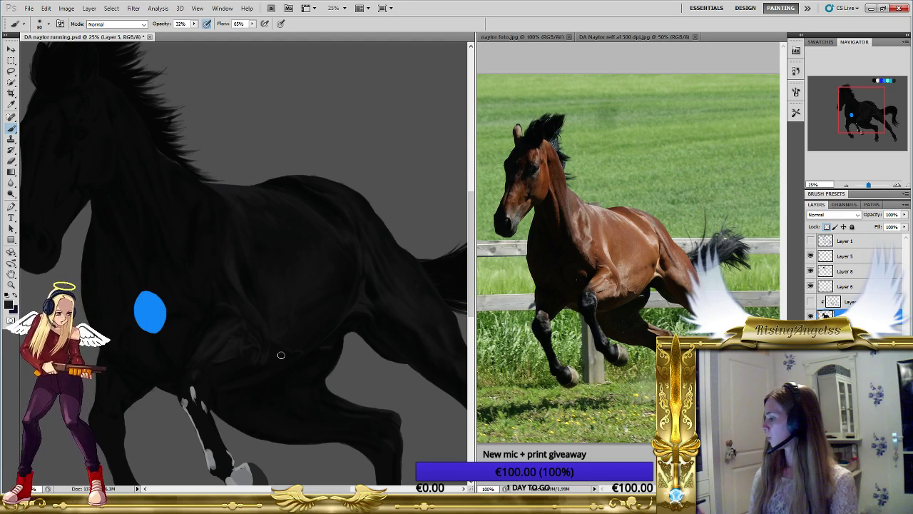
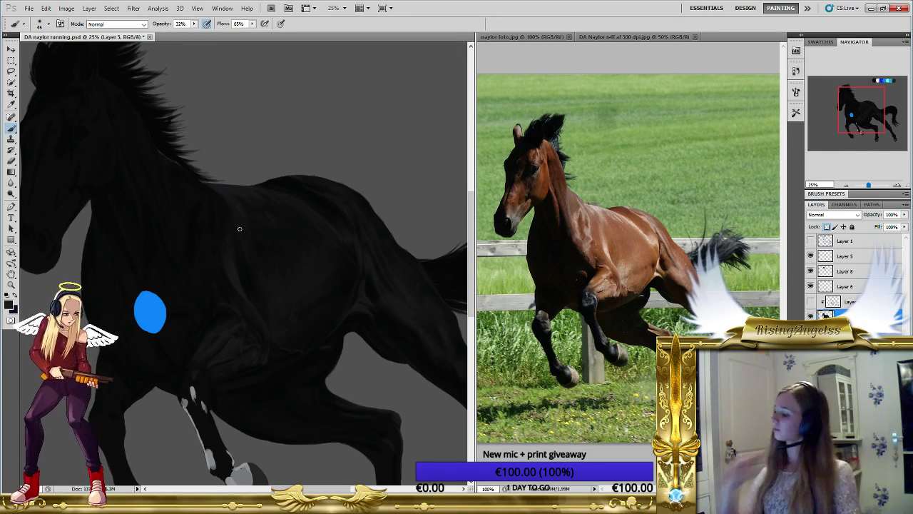
Paint the shoulder blade's grey contour and muscle highlights below the withers with brush sizes 90 and 60.
left_click_drag(240, 383, 258, 371)
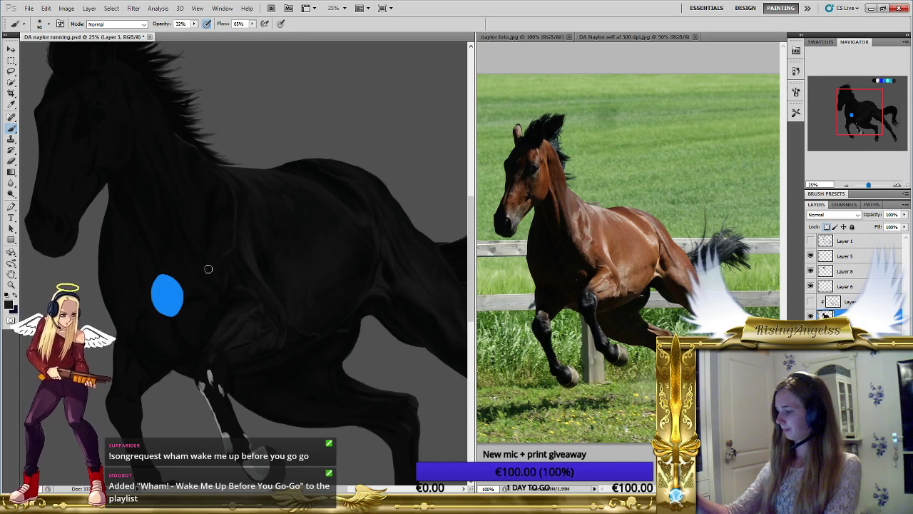
key("bracketright")
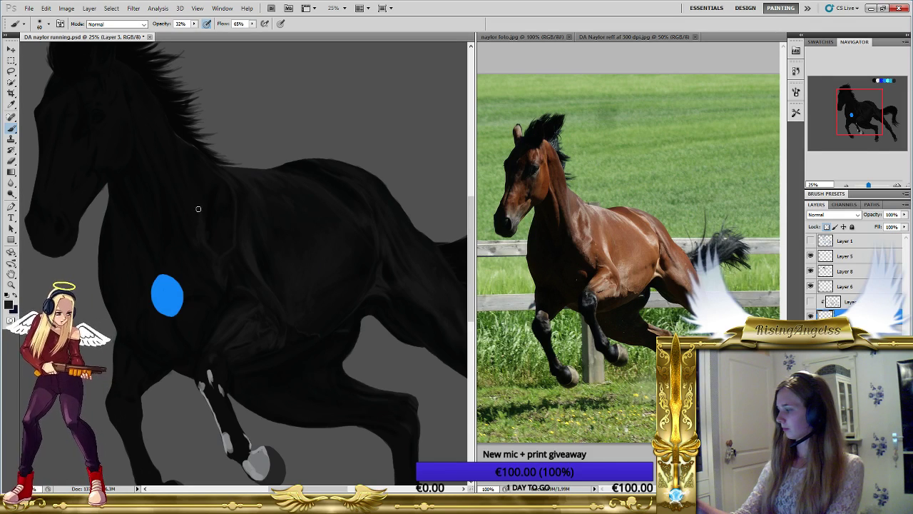
left_click_drag(198, 194, 202, 206)
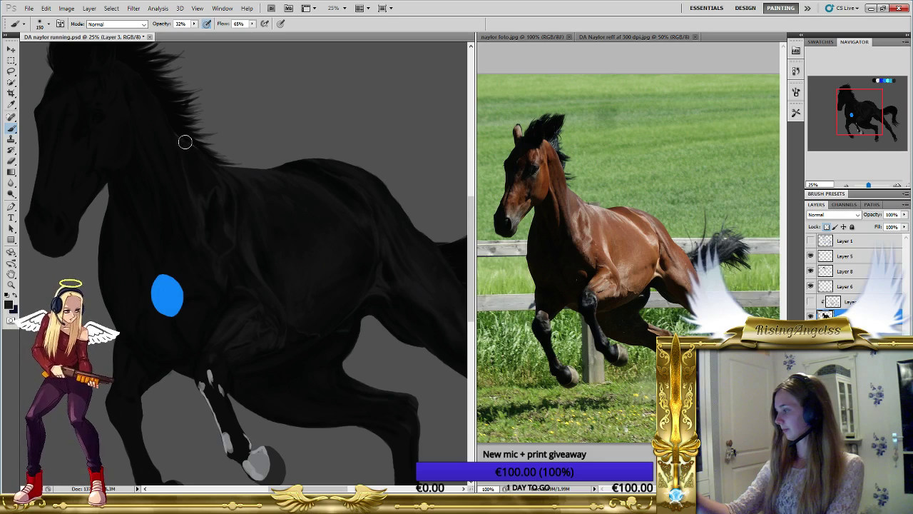
Blend the grey highlights on the shoulder and the base of the neck with brush sizes 150 and 80.
key("[")
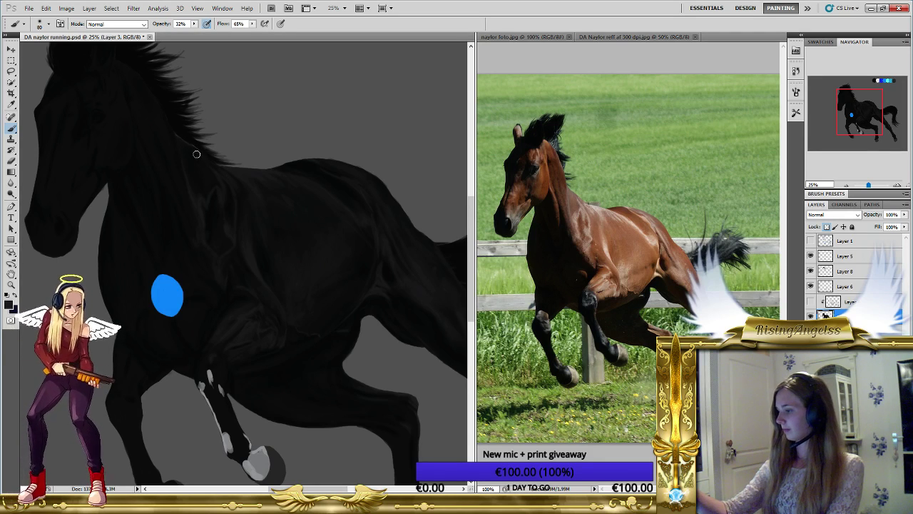
key("]")
key("]")
key("]")
key("]")
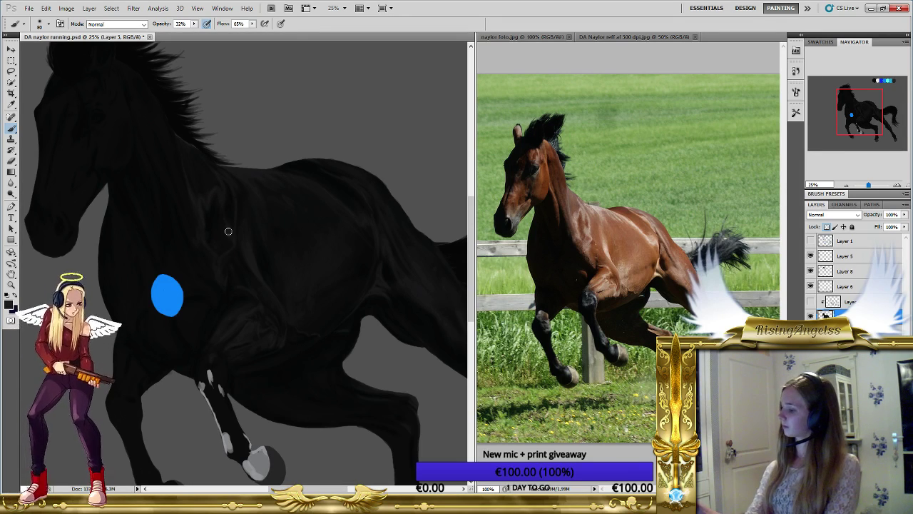
Refine the grey muscle highlights on the shoulder blade with brush sizes 50, 40, 125 and 70.
key("bracketleft")
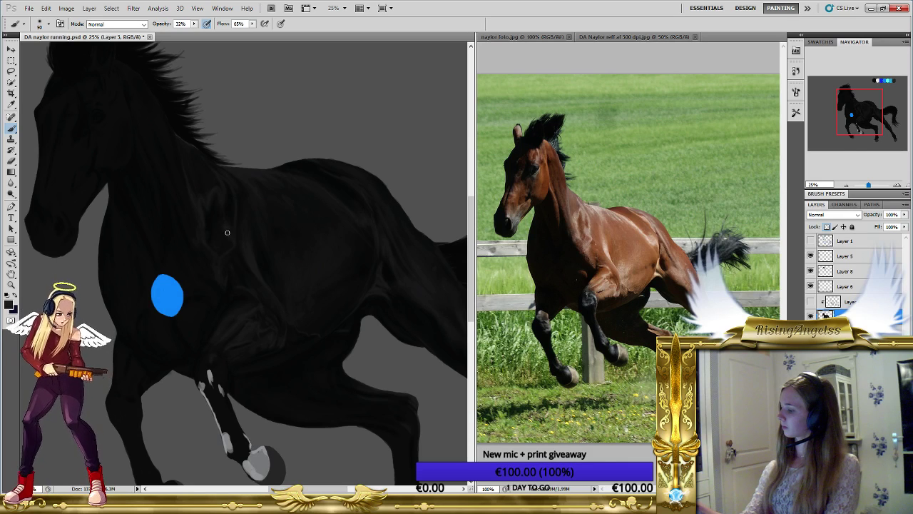
key("bracketright")
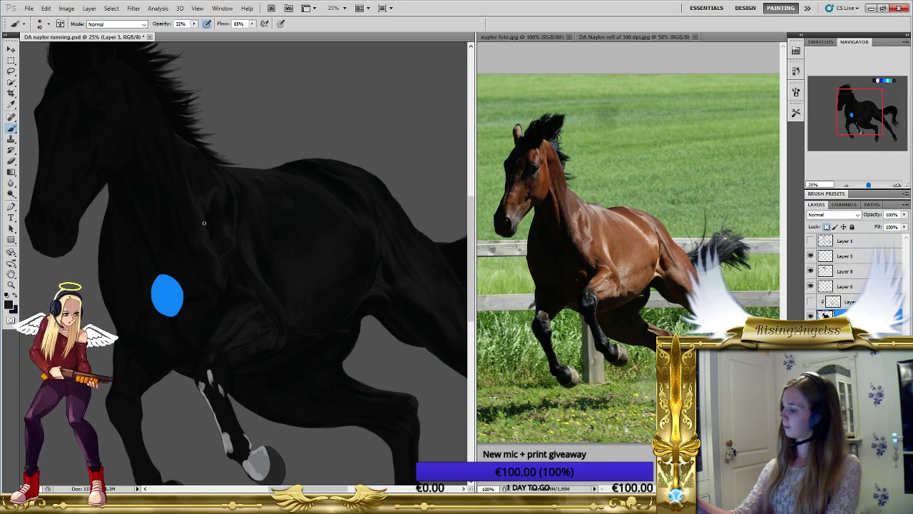
key("bracketright")
key("bracketright")
key("bracketright")
key("bracketright")
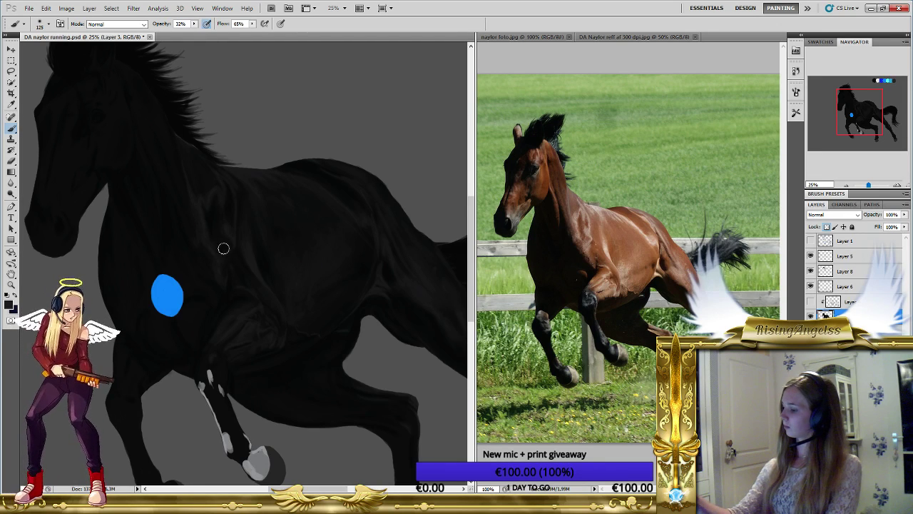
key("bracketleft")
key("bracketleft")
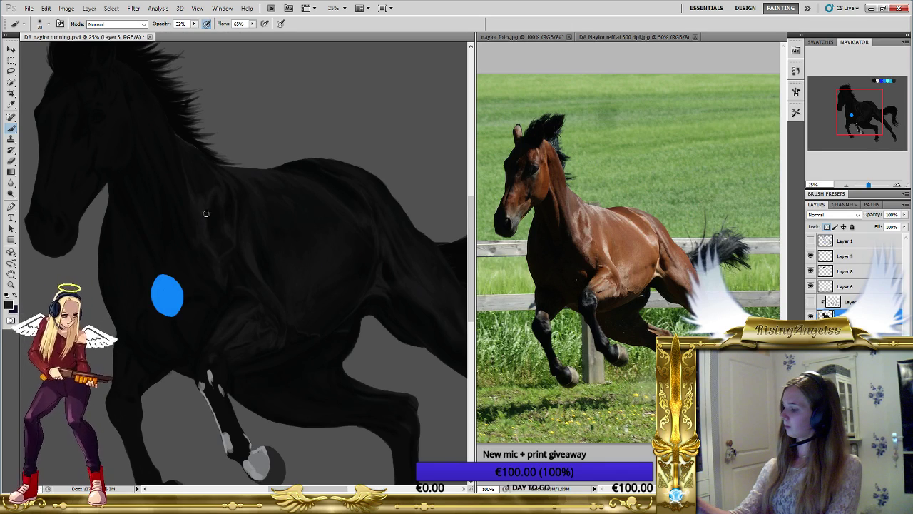
Soften the shoulder shading below the withers and sharpen its muscle lines with brush sizes 175 and 45.
key("bracketright")
key("bracketright")
key("bracketright")
key("bracketright")
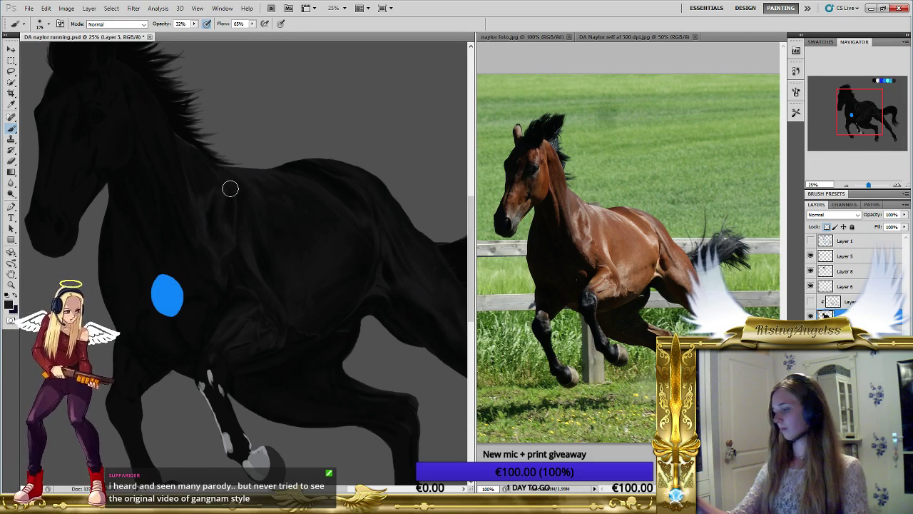
key("bracketleft")
key("bracketleft")
key("bracketleft")
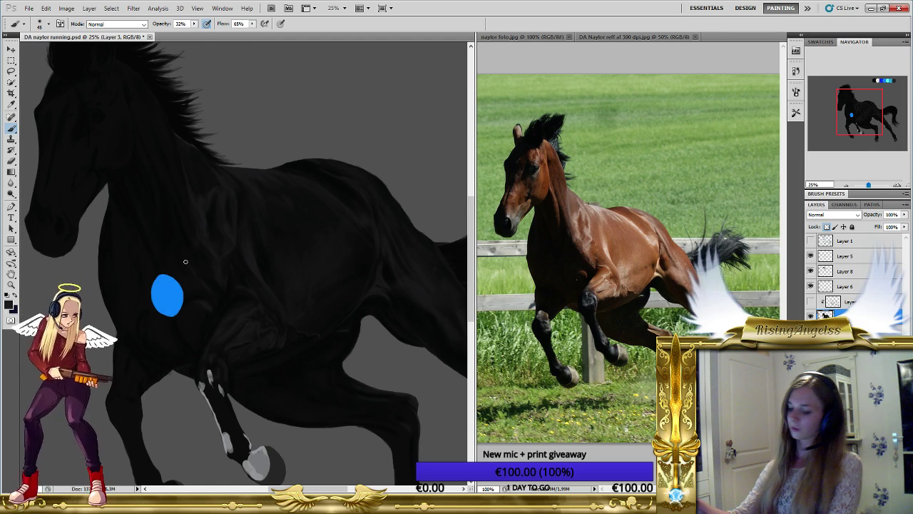
Shade the base of the neck and the chest above the blue marking with brush sizes 175 and 70.
key("bracketright")
key("bracketright")
key("bracketright")
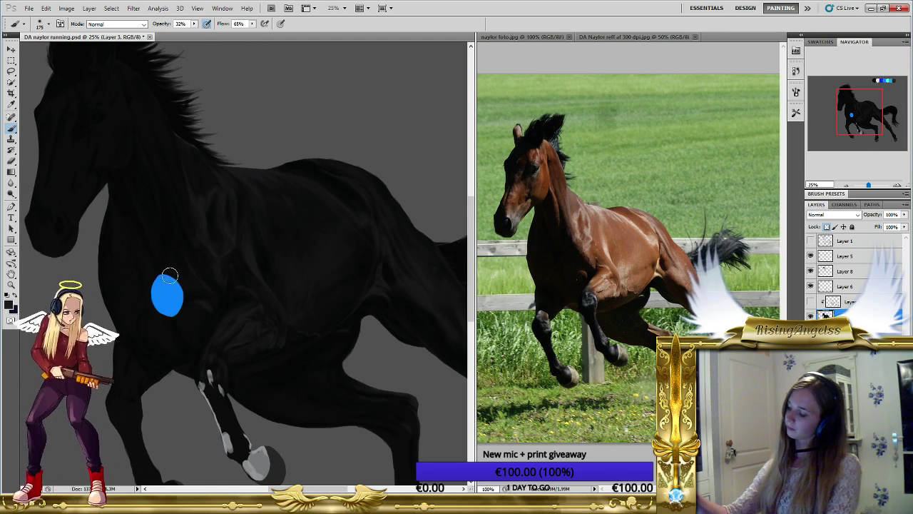
key("bracketright")
key("bracketright")
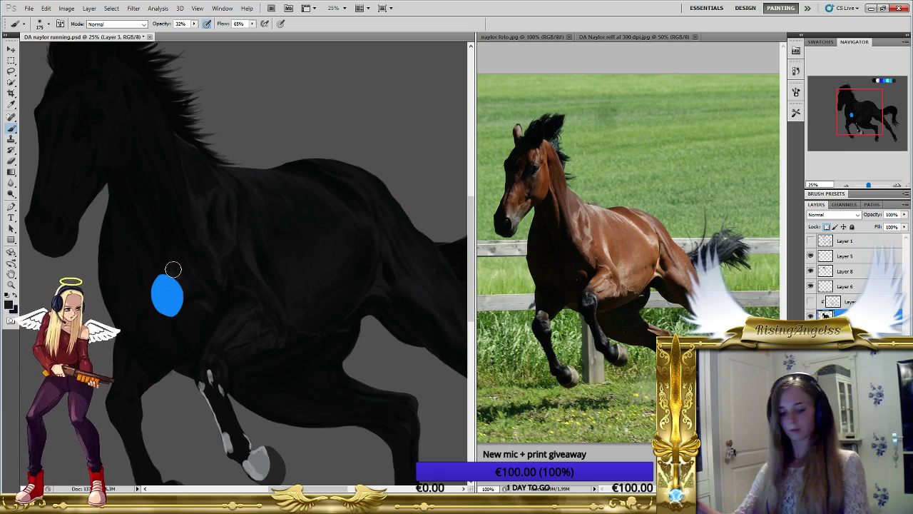
key("bracketleft")
key("bracketleft")
key("bracketleft")
key("bracketleft")
key("bracketleft")
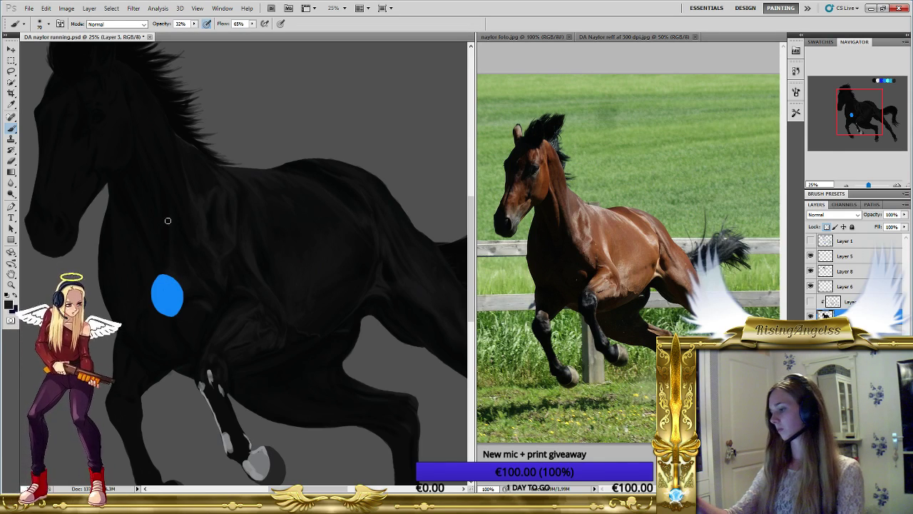
Blend the lower shoulder and paint grey highlights along the neck with brush sizes 150, 100 and 80.
key("bracketright")
key("bracketright")
key("bracketright")
key("bracketright")
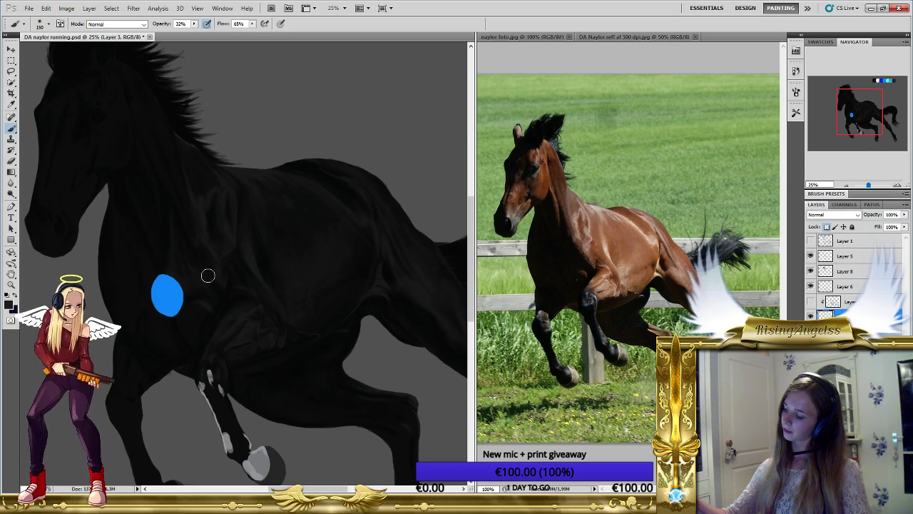
scroll(209, 275, "up", 3)
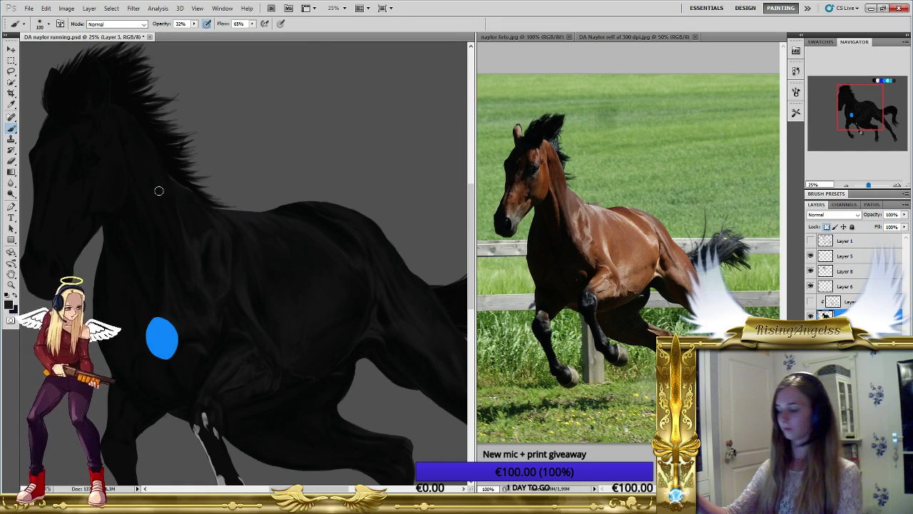
key("bracketleft")
key("bracketleft")
key("bracketleft")
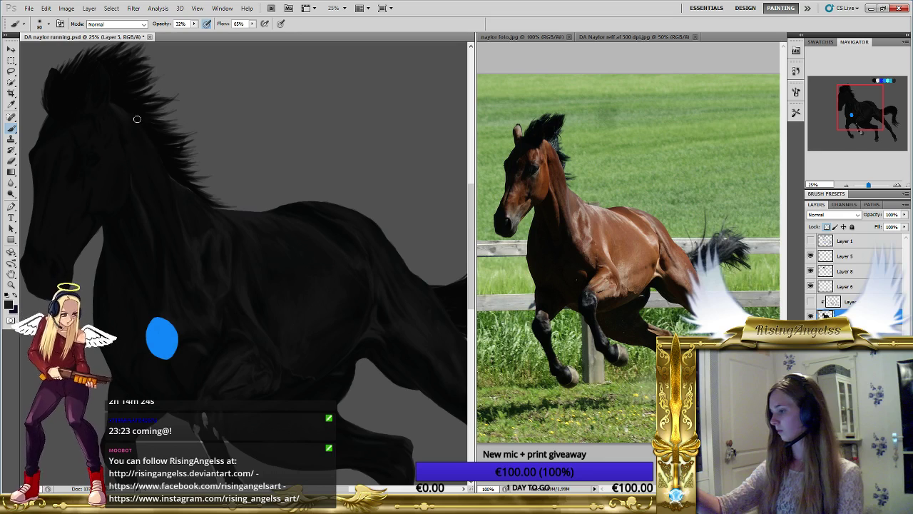
Shade the upper neck behind the ear and jaw along the mane with brush sizes 200 and 80.
key("bracketright")
key("bracketright")
key("bracketright")
key("bracketright")
key("bracketright")
key("bracketright")
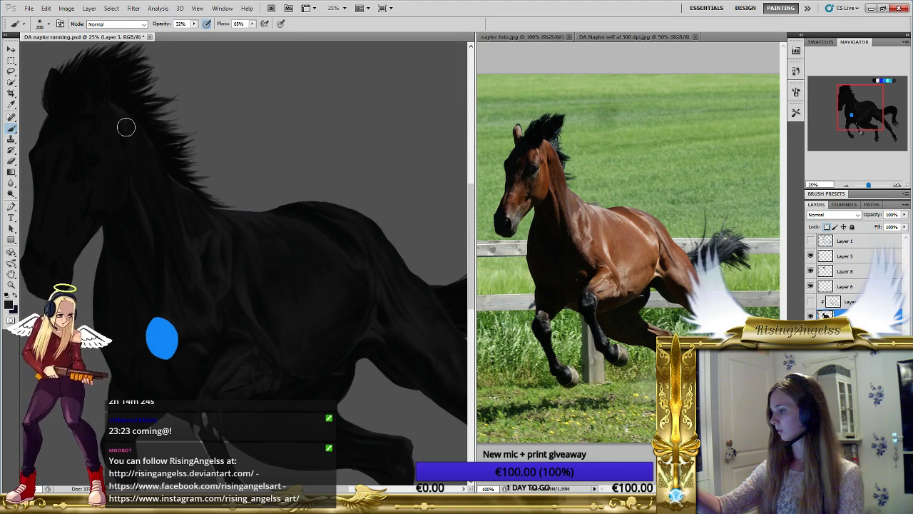
key("bracketleft")
key("bracketleft")
key("bracketleft")
key("bracketleft")
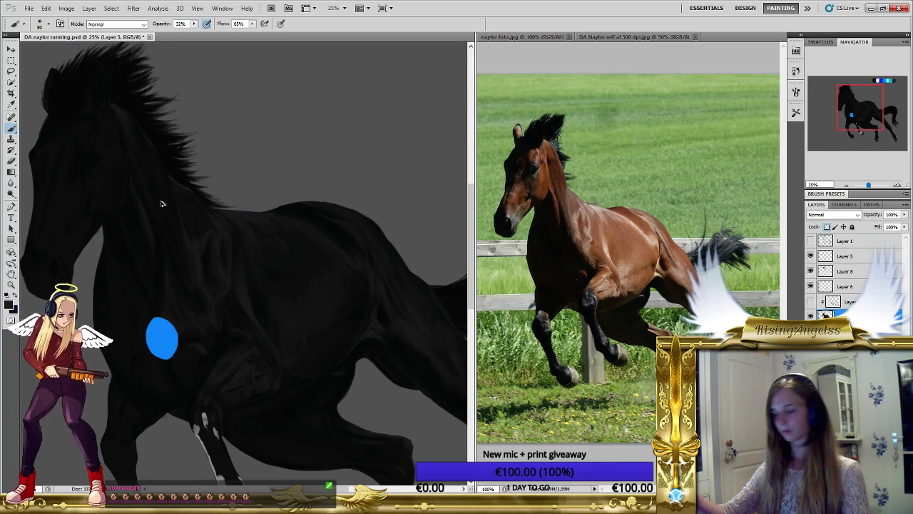
Blend the long muscle highlight down the middle of the neck with brush sizes 125 and 150.
key("bracketright")
key("bracketright")
key("bracketright")
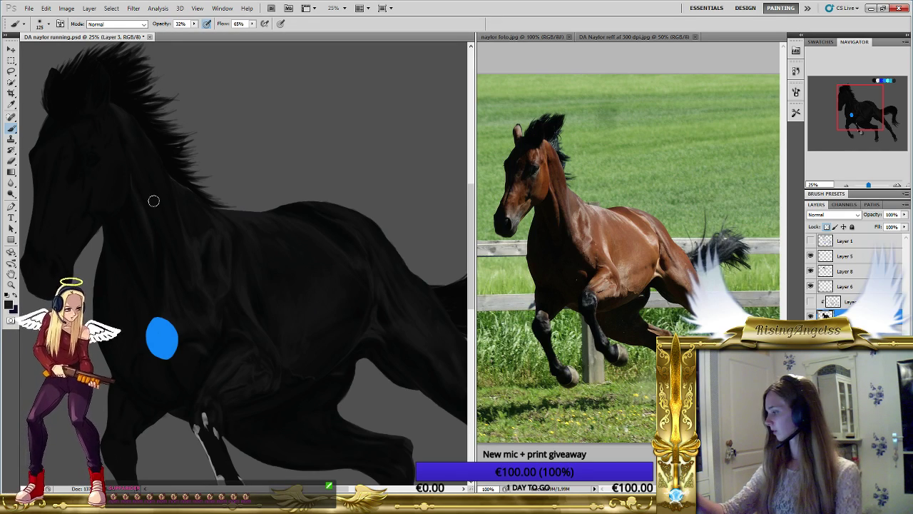
key("bracketright")
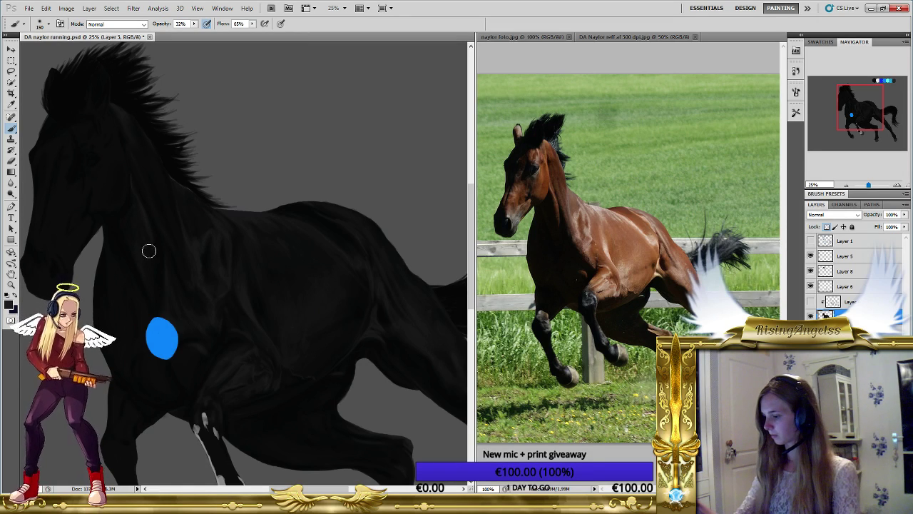
Shade the chest between the blue marking and the raised foreleg with brush sizes 250, 300 and 90.
key("bracketright")
key("bracketright")
key("bracketright")
key("bracketright")
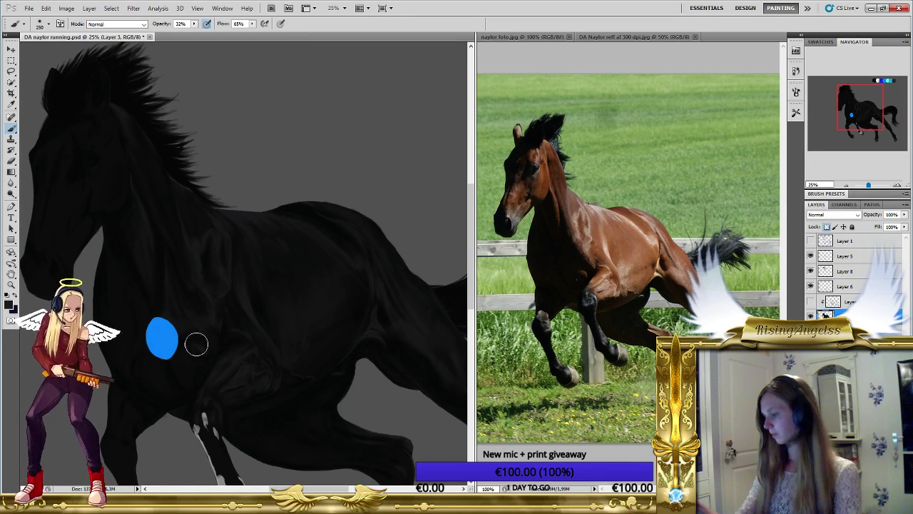
key("bracketleft")
key("bracketleft")
key("bracketleft")
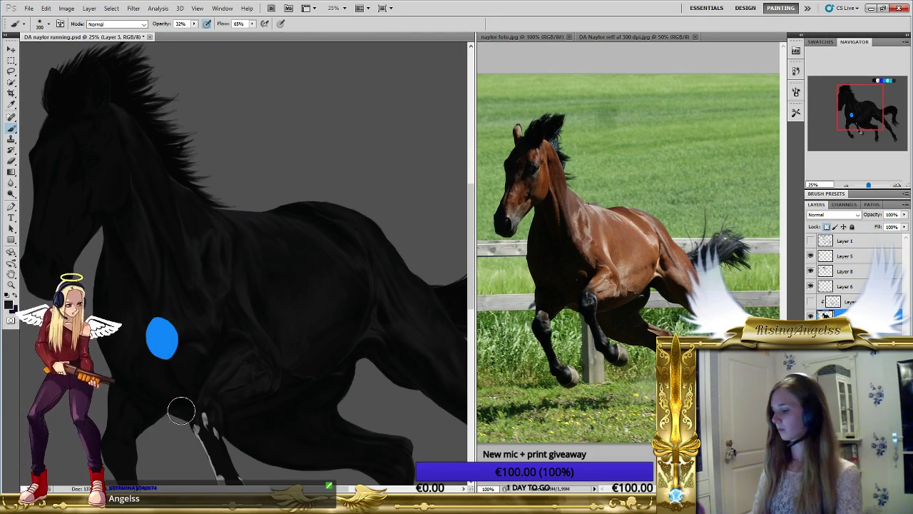
key("bracketleft")
key("bracketleft")
key("bracketleft")
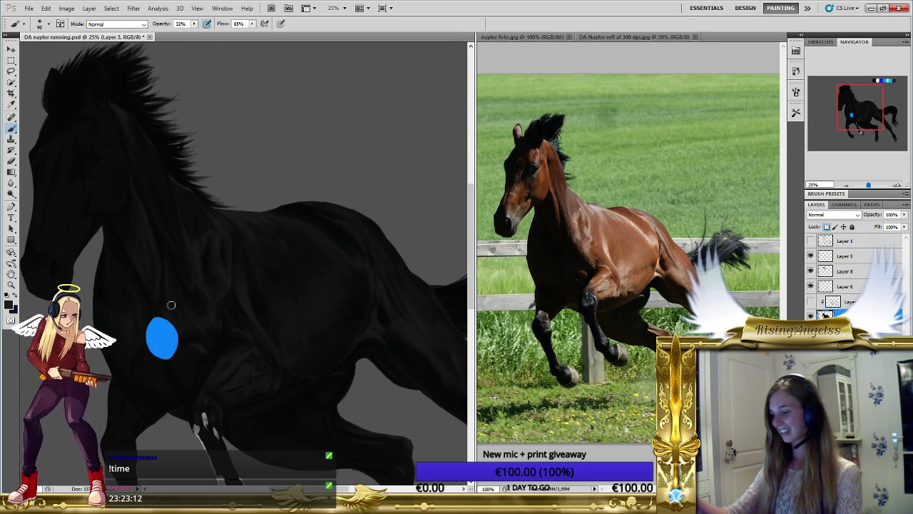
Define the lower neck and front chest folds above the blue marking with brush sizes 175, 125 and 200.
key("bracketright")
key("bracketright")
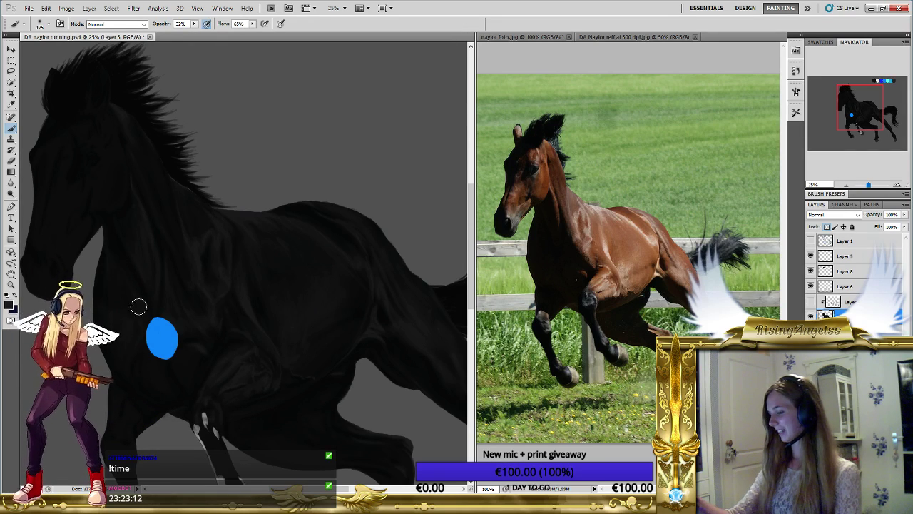
key("bracketleft")
key("bracketleft")
key("bracketleft")
key("bracketleft")
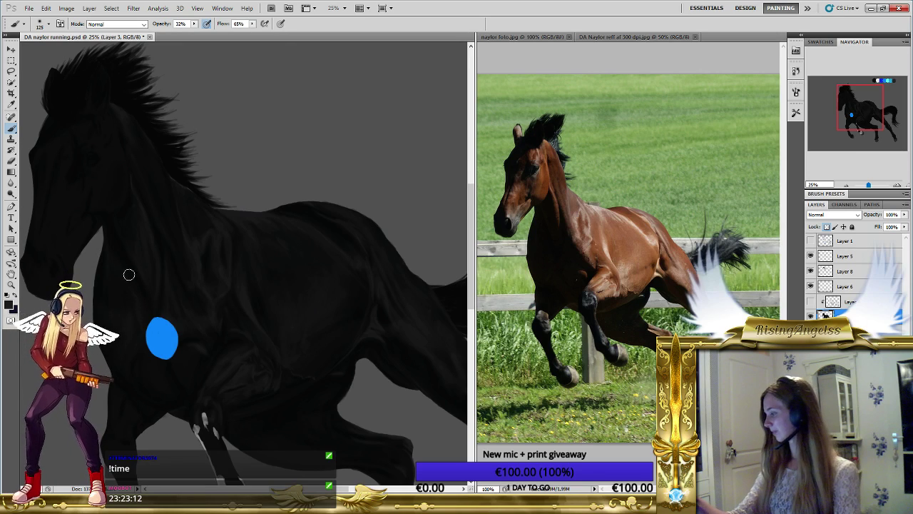
key("bracketright")
key("bracketright")
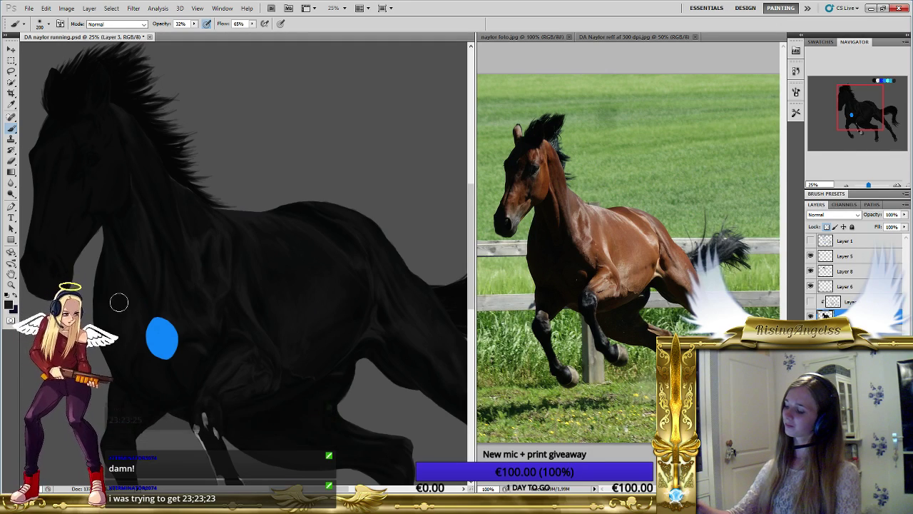
Build up the rounded chest muscles around and below the blue marking with brush sizes 200 and 150.
key("bracketright")
key("bracketright")
key("bracketright")
key("bracketright")
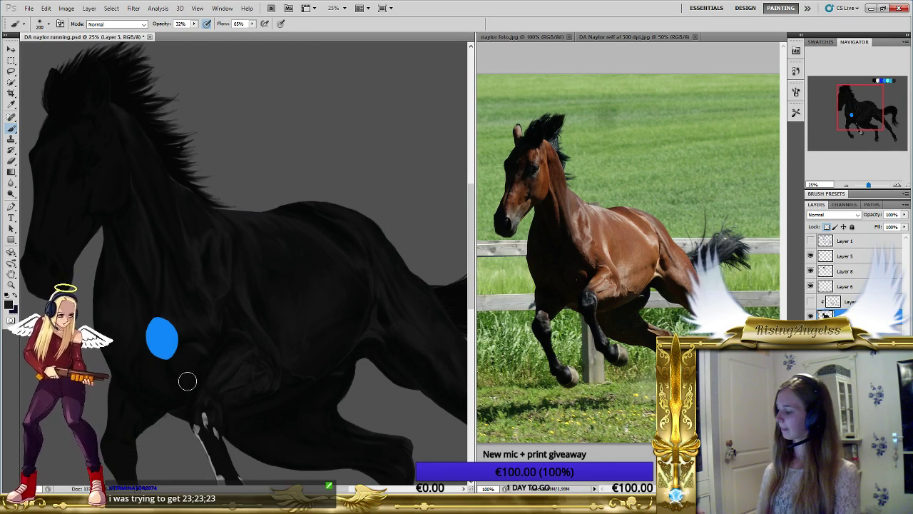
key("bracketleft")
key("bracketleft")
key("bracketleft")
key("bracketleft")
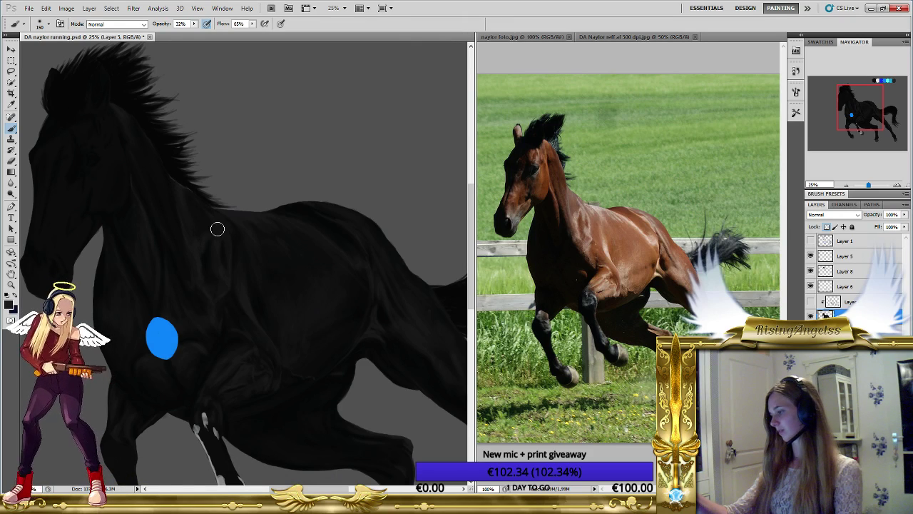
Refine the highlights where the neck meets the withers with brush sizes 45 and 90.
key("bracketleft")
key("bracketleft")
key("bracketleft")
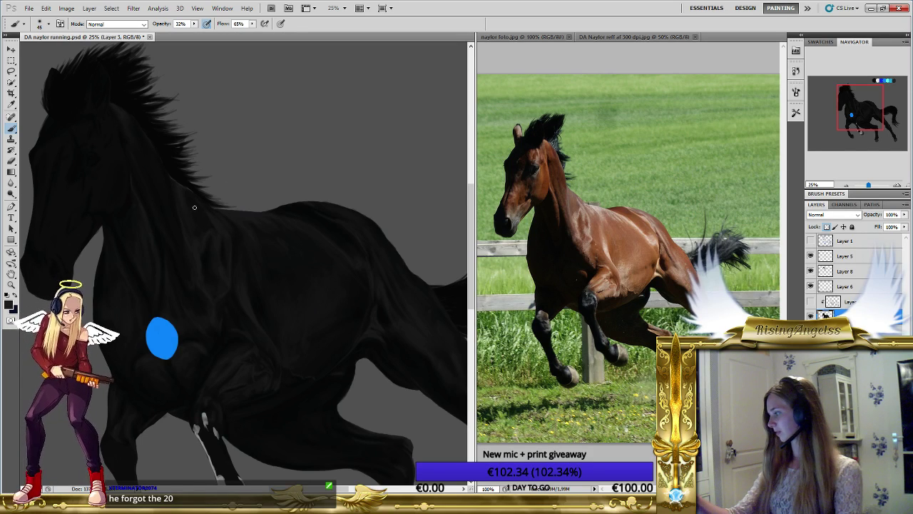
key("bracketright")
key("bracketright")
key("bracketright")
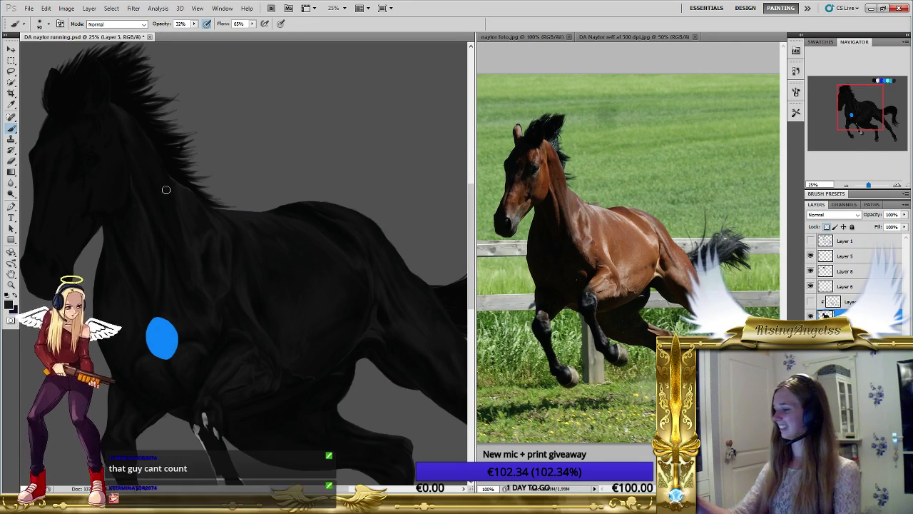
Blend the grey tones between the neck crest and the shoulder blade with brush sizes 150, 90, 175 and 125.
key("bracketright")
key("bracketright")
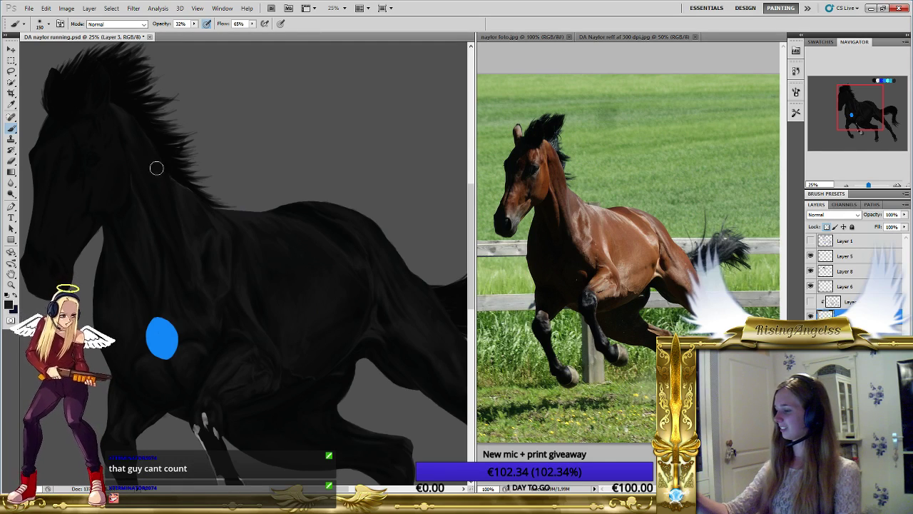
key("bracketleft")
key("bracketleft")
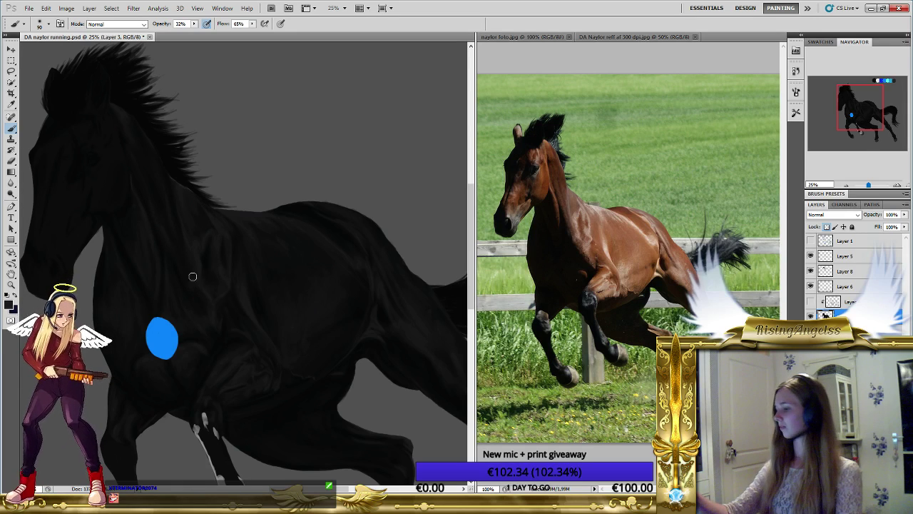
key("bracketright")
key("bracketright")
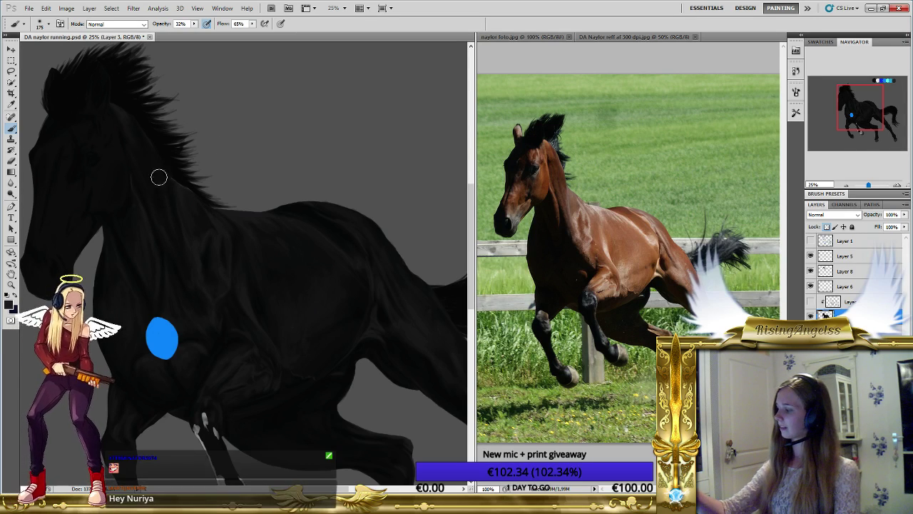
key("bracketleft")
key("bracketleft")
key("bracketleft")
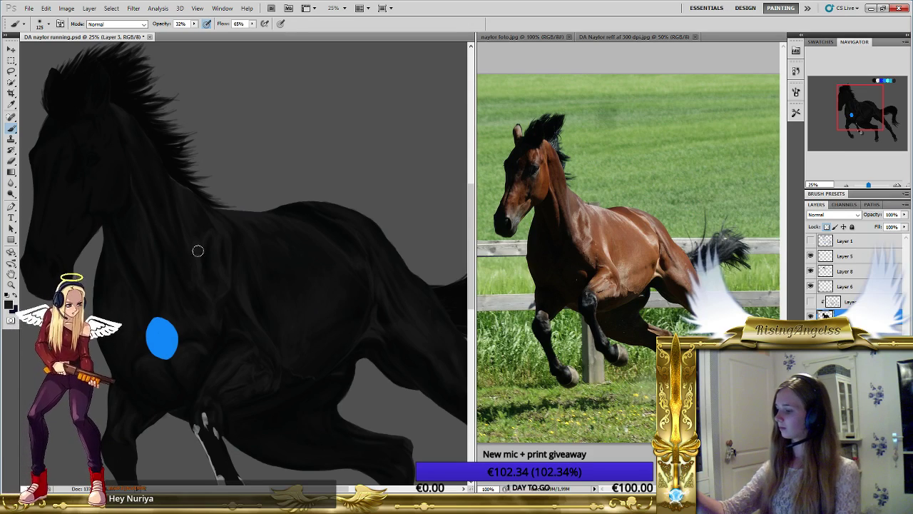
Soften the shading on the lower shoulder above the raised foreleg with brush size 300.
key("bracketright")
key("bracketright")
key("bracketright")
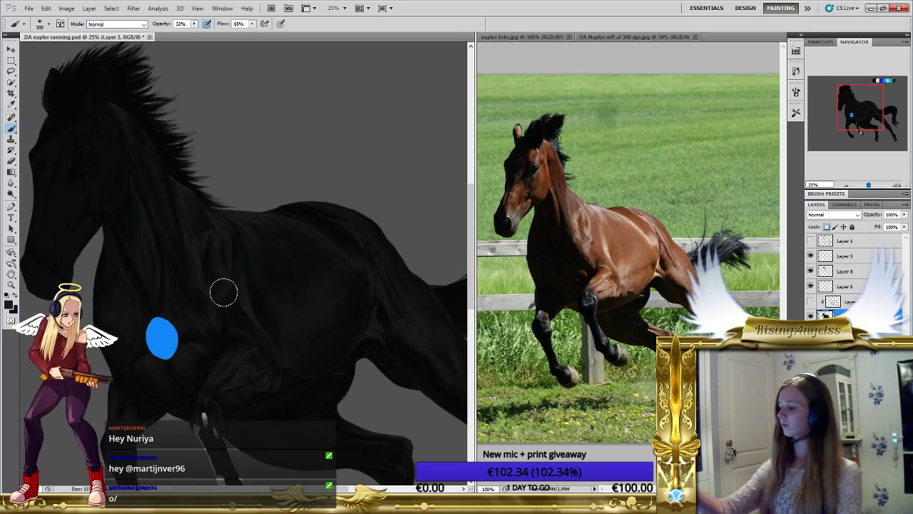
Refine the shading on the upper part of the front leg below the chest with brush sizes 150, 80 and 45.
left_click_drag(284, 380, 300, 342)
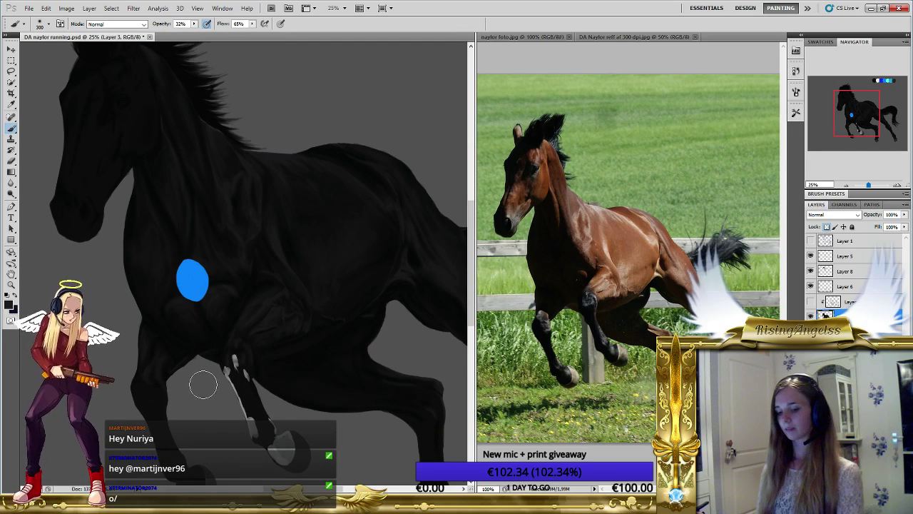
key("bracketleft")
key("bracketleft")
key("bracketleft")
key("bracketleft")
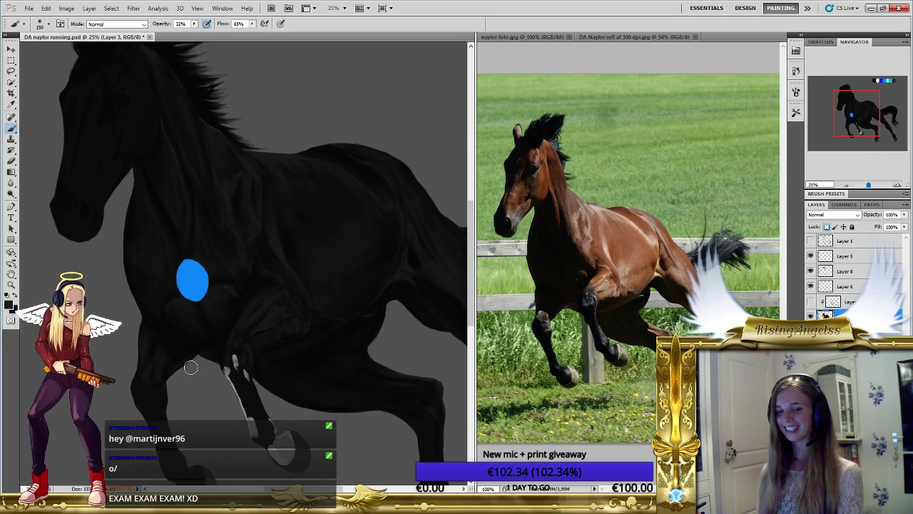
key("bracketleft")
key("bracketleft")
key("bracketleft")
key("bracketleft")
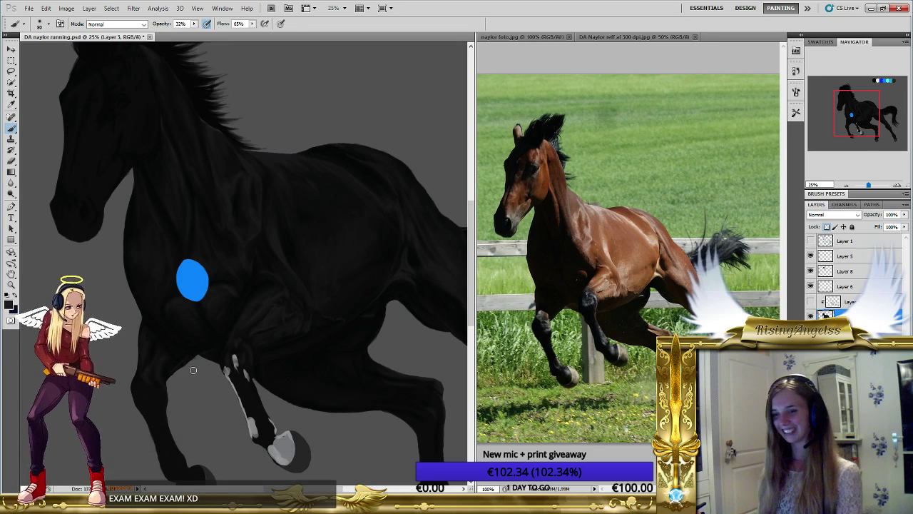
key("bracketleft")
key("bracketleft")
key("bracketleft")
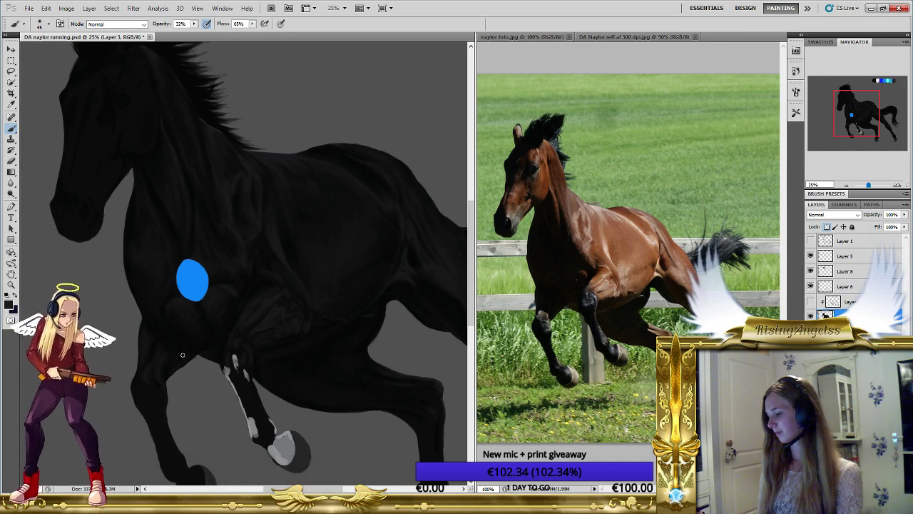
Shade the horse's lower jaw, muzzle and chin with brush sizes 100 and 30.
left_click_drag(181, 371, 167, 422)
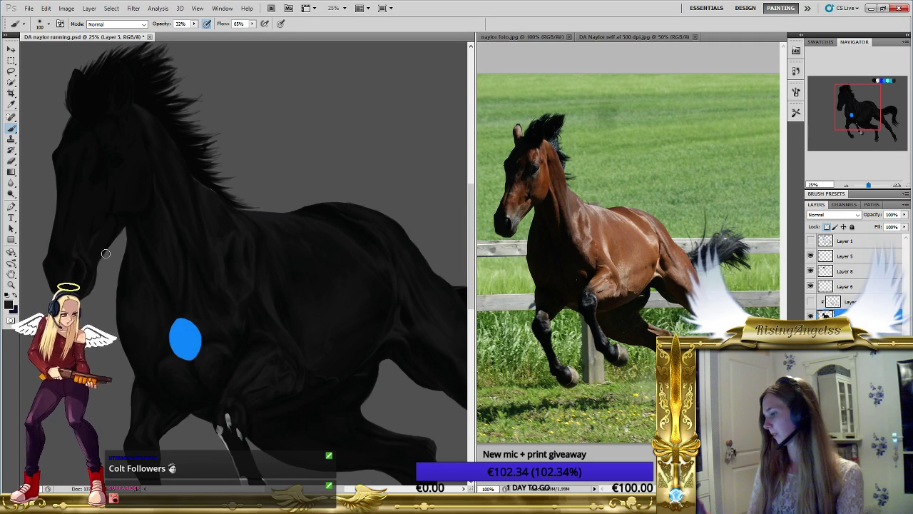
key("bracketleft")
key("bracketleft")
key("bracketleft")
key("bracketleft")
key("bracketleft")
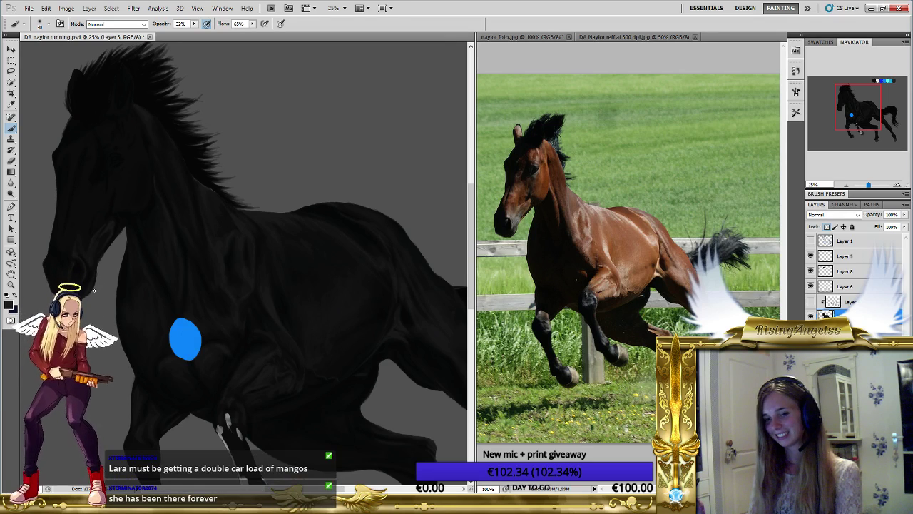
key("bracketright")
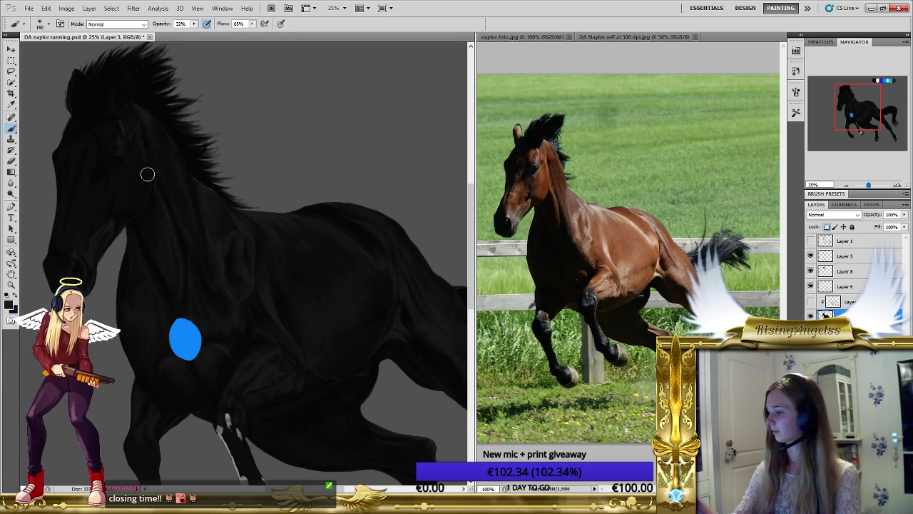
Model the rounded cheek and jawline with brush sizes 150, 70, 100 and 80.
key("bracketright")
key("bracketright")
key("bracketright")
key("bracketright")
key("bracketright")
key("bracketleft")
key("bracketleft")
key("bracketleft")
key("bracketleft")
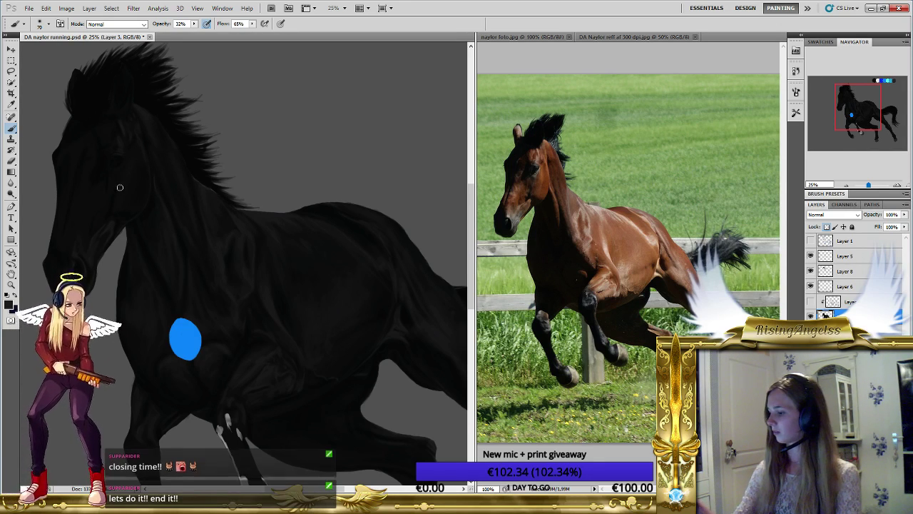
key("bracketright")
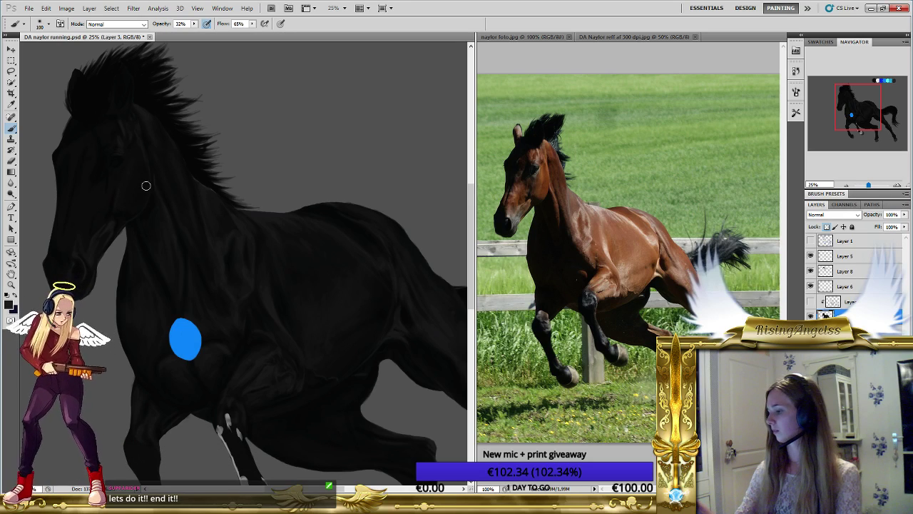
key("bracketleft")
key("bracketleft")
key("bracketleft")
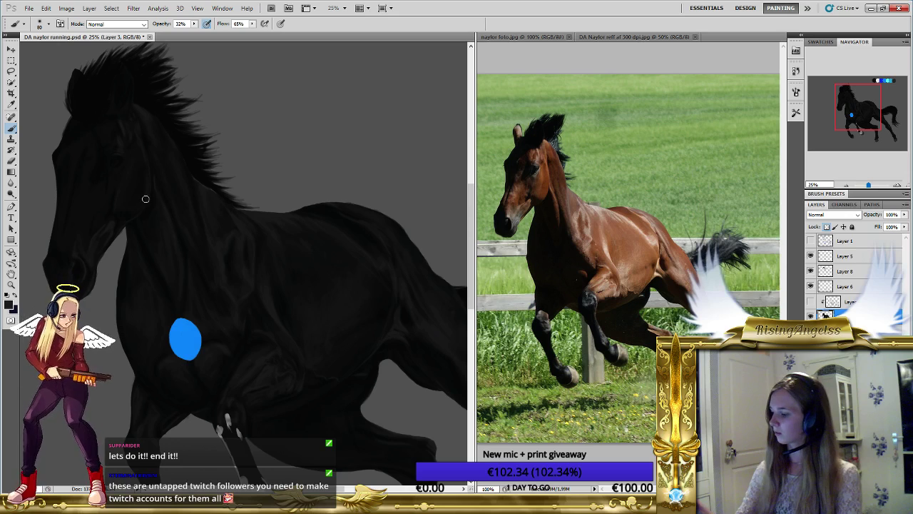
Build up soft grey shading below the eye and along the side of the face with brush sizes 125 and 45.
key("bracketright")
key("bracketright")
key("bracketright")
key("bracketright")
key("bracketright")
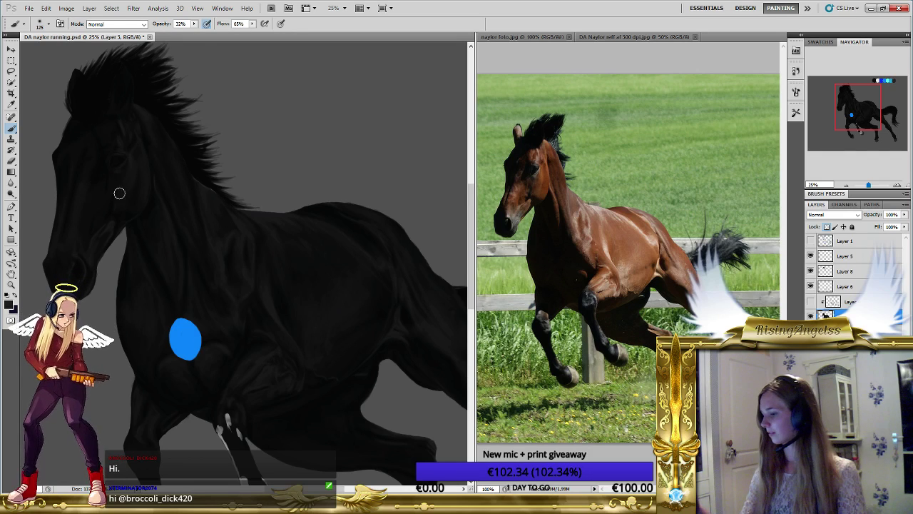
key("bracketleft")
key("bracketleft")
key("bracketleft")
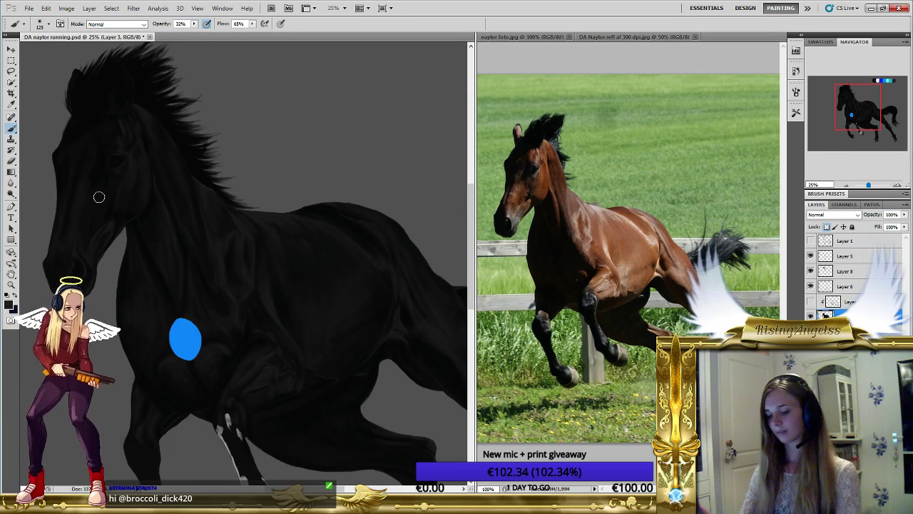
key("bracketleft")
key("bracketleft")
key("bracketleft")
key("bracketleft")
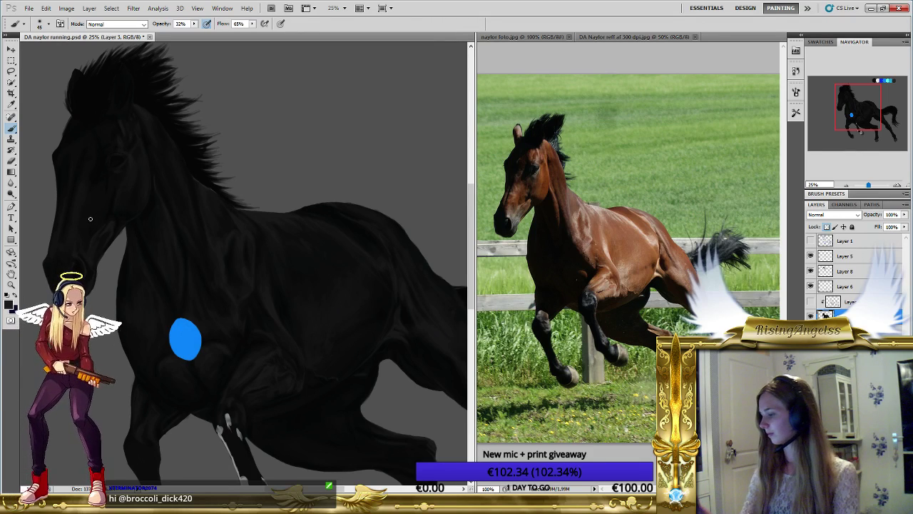
Blend the tones on the forehead and nose with brush sizes 60 and 90.
key("bracketright")
key("bracketright")
key("bracketright")
key("bracketright")
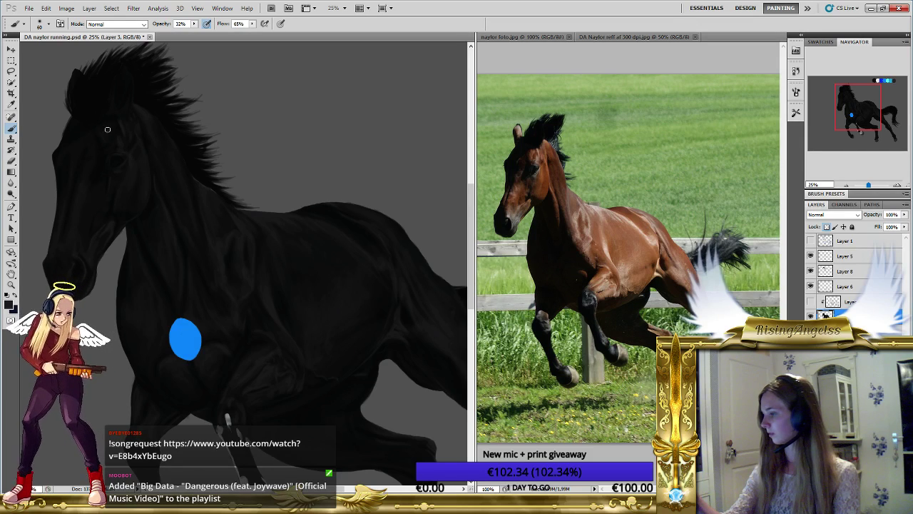
scroll(135, 92, "up", 2)
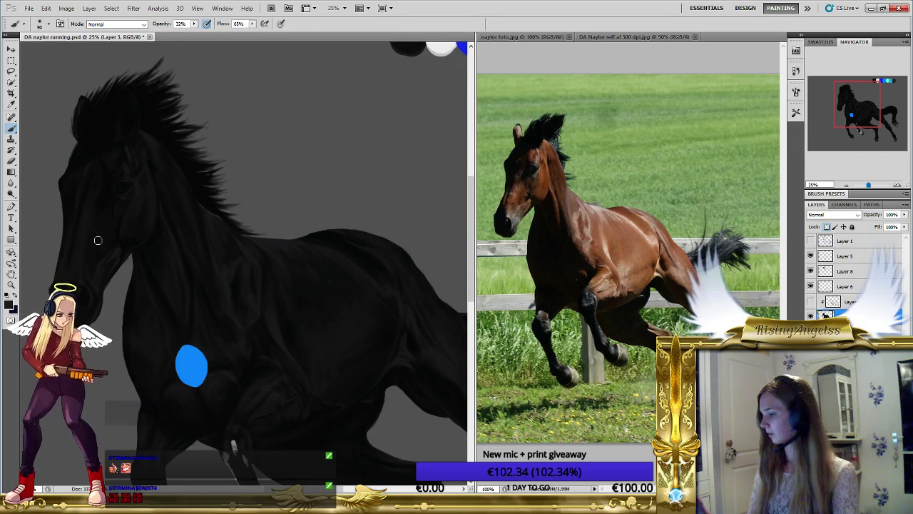
key("bracketleft")
key("bracketleft")
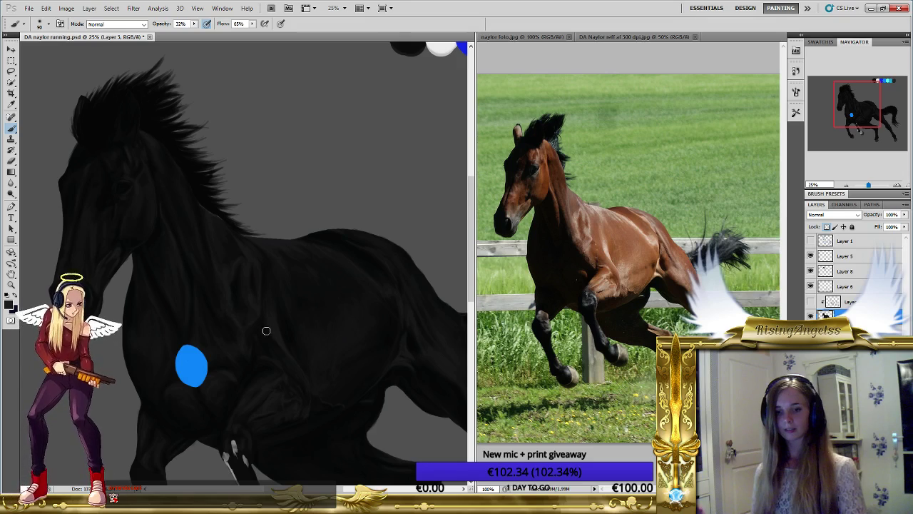
Check the whole horse with the white markings layer shown and hidden, and save the painting.
key("z")
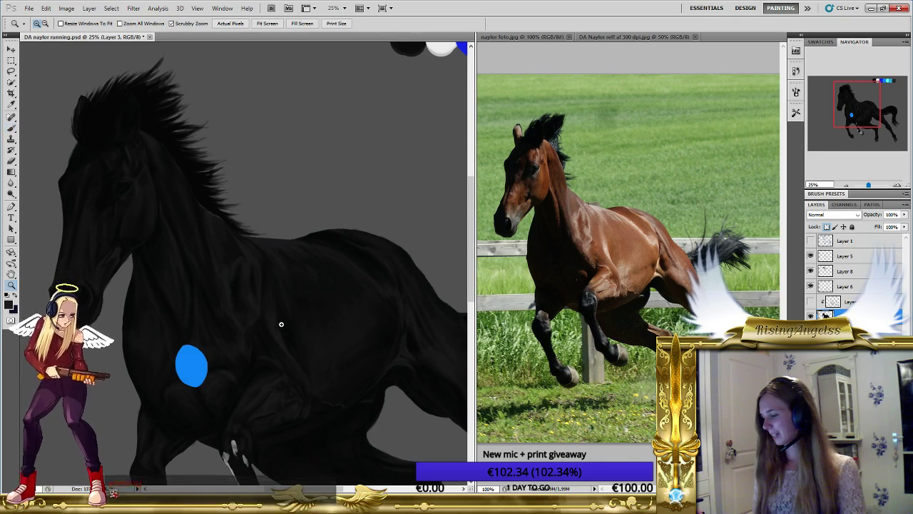
left_click_drag(278, 329, 202, 273)
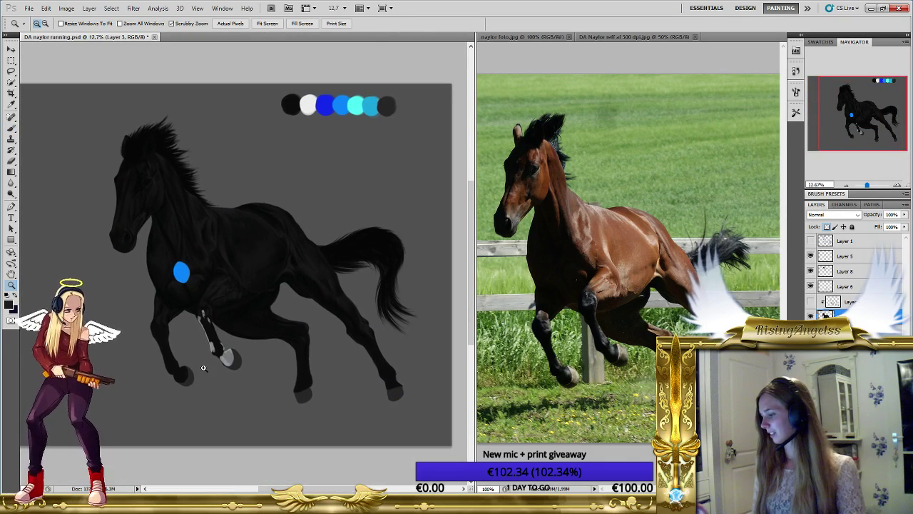
left_click_drag(235, 319, 221, 336)
left_click(235, 320)
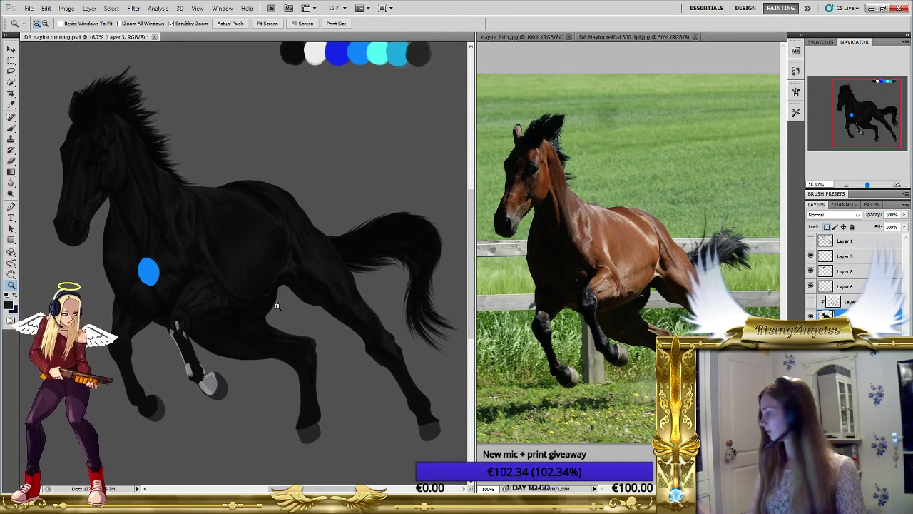
left_click(810, 302)
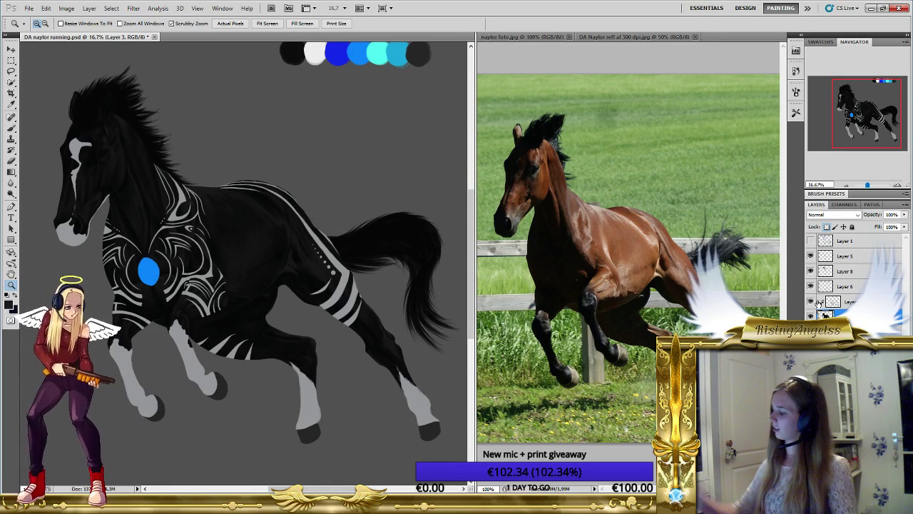
left_click(810, 315)
left_click(810, 315)
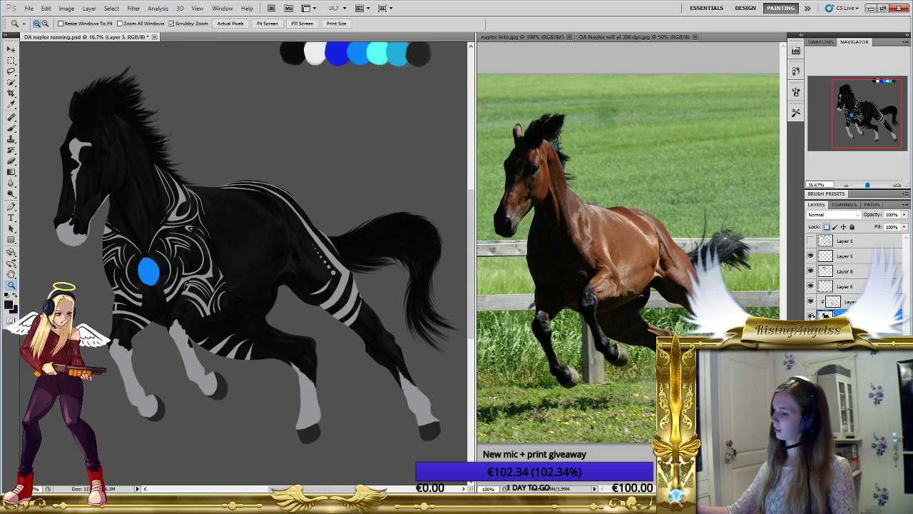
left_click(811, 303)
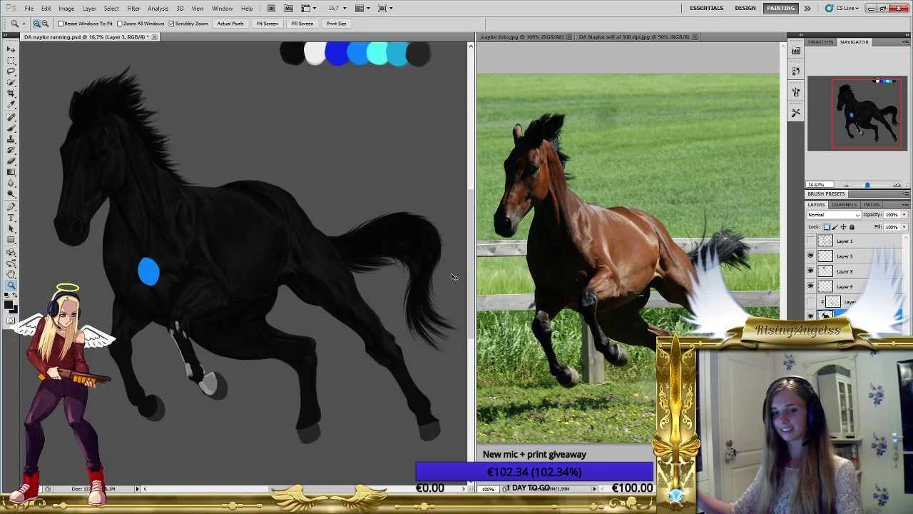
key("ctrl+s")
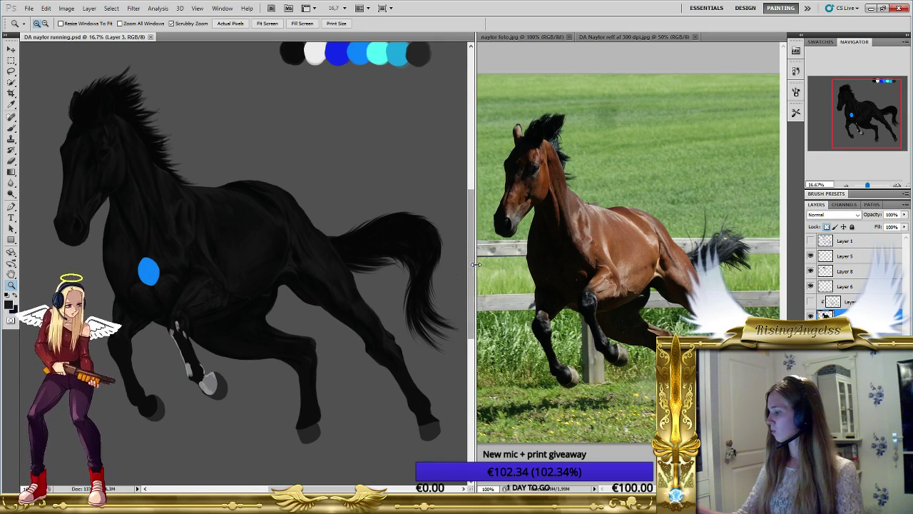
Widen the painting's window over the reference photo and show the white markings layer on the horse.
left_click_drag(475, 266, 769, 274)
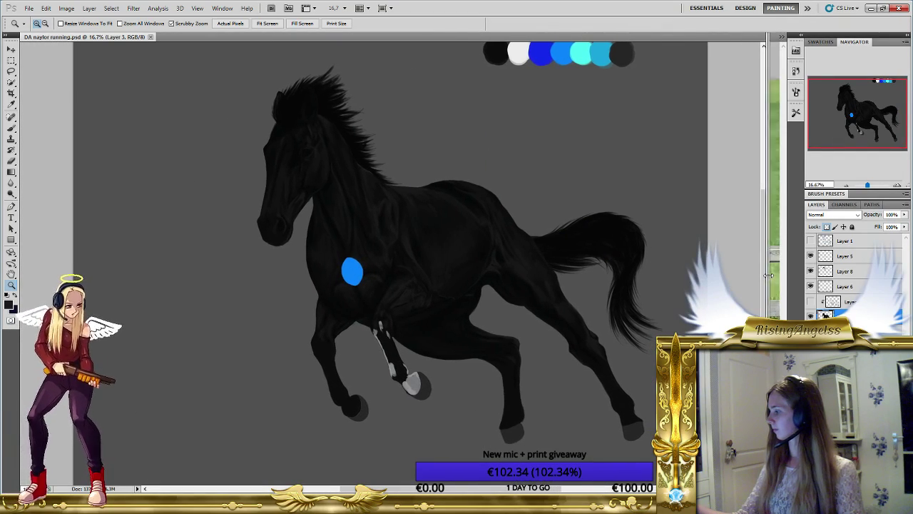
left_click_drag(469, 297, 396, 306)
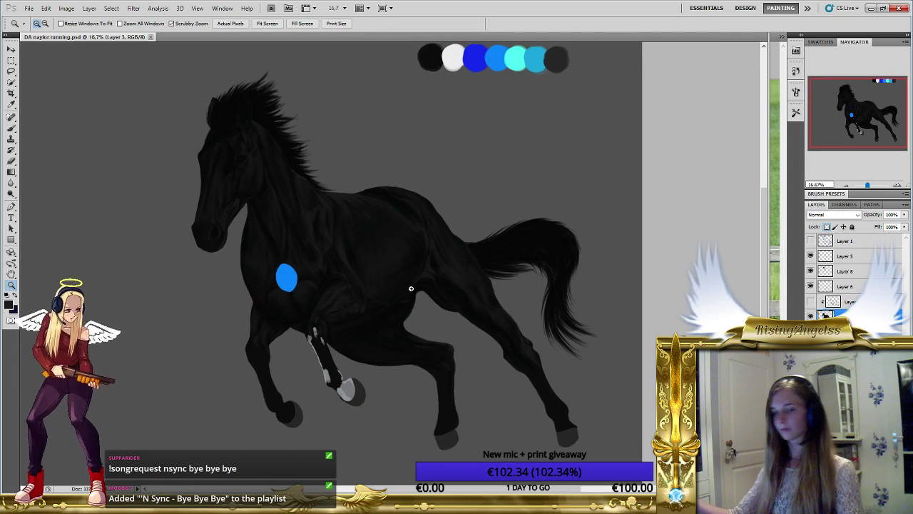
left_click(811, 304)
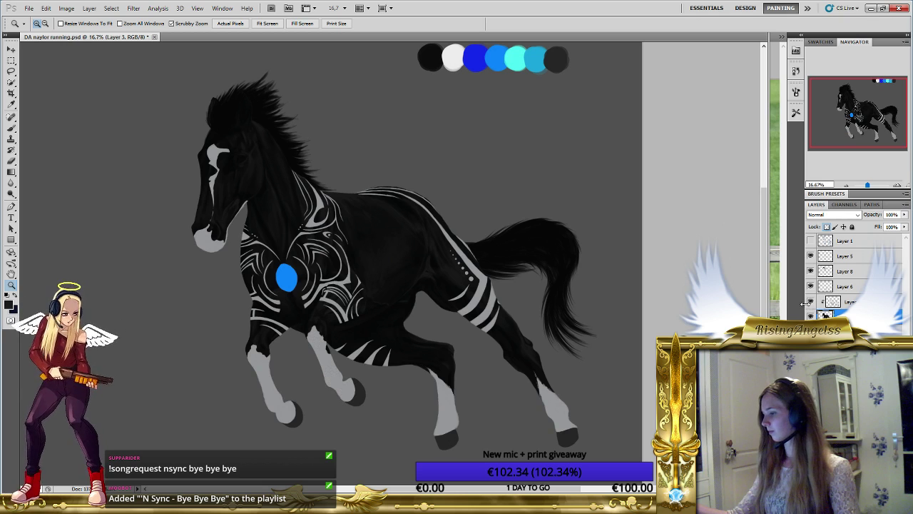